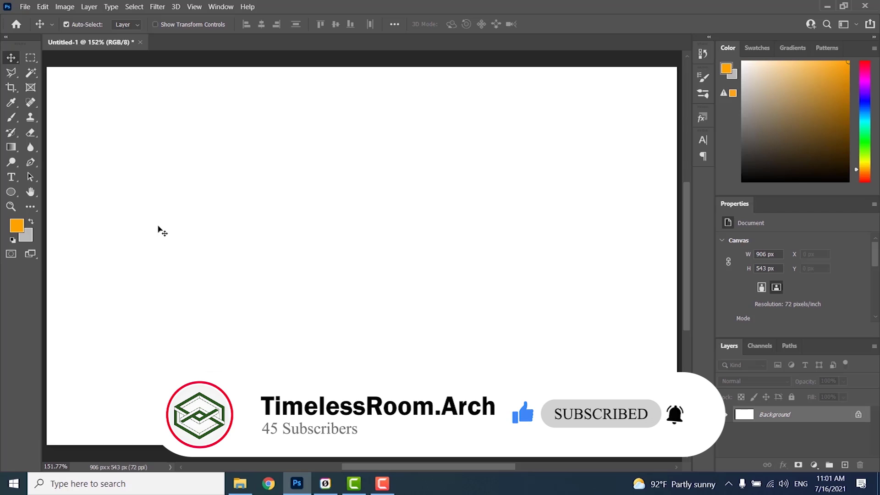
# - Start a placeholder type layer near the top of the blank 906 × 543 px canvas
pyautogui.press('t')
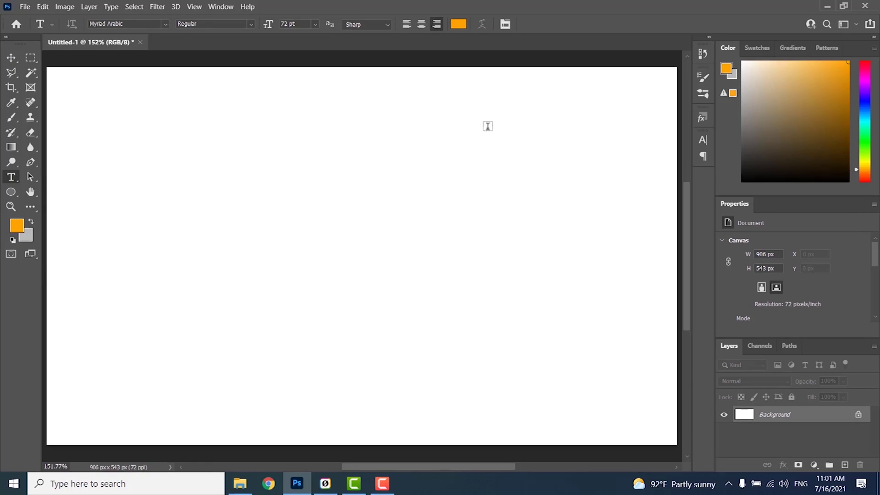
pyautogui.click(521, 112)
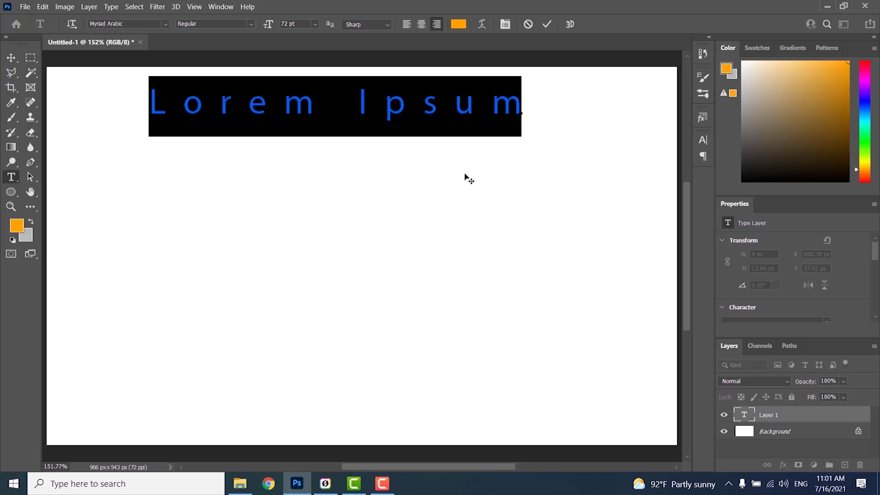
pyautogui.moveTo(461, 178); pyautogui.dragTo(559, 187)
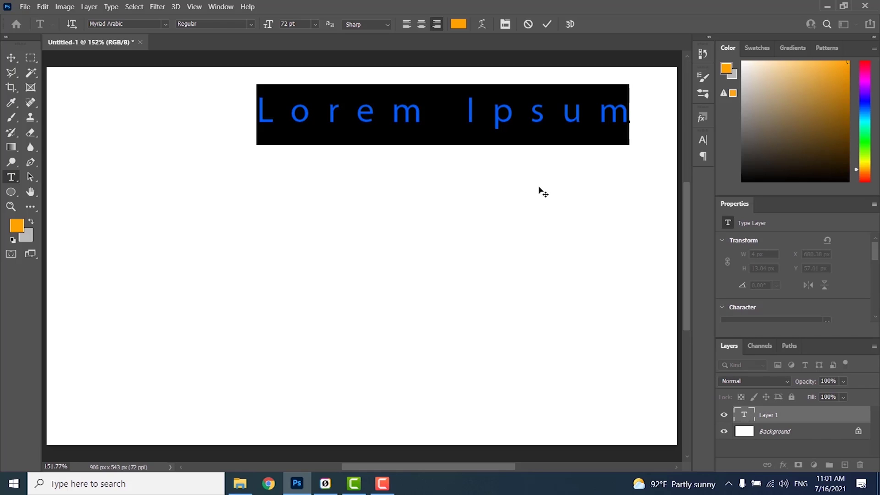
pyautogui.write('sdtfgf')
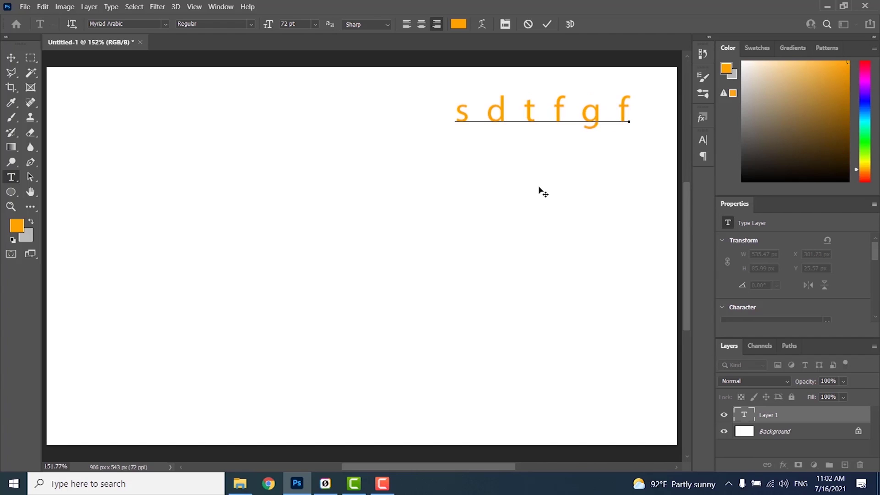
pyautogui.press('Home')
pyautogui.press('Right')
pyautogui.press('BackSpace')
pyautogui.press('Right')
pyautogui.press('Right')
pyautogui.press('Right')
pyautogui.press('Right')
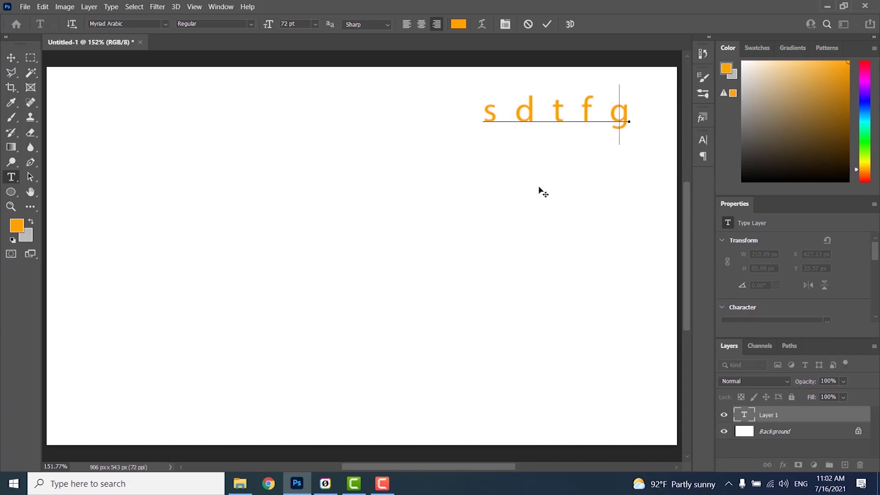
pyautogui.hotkey('ctrl', 'a')
pyautogui.press('BackSpace')
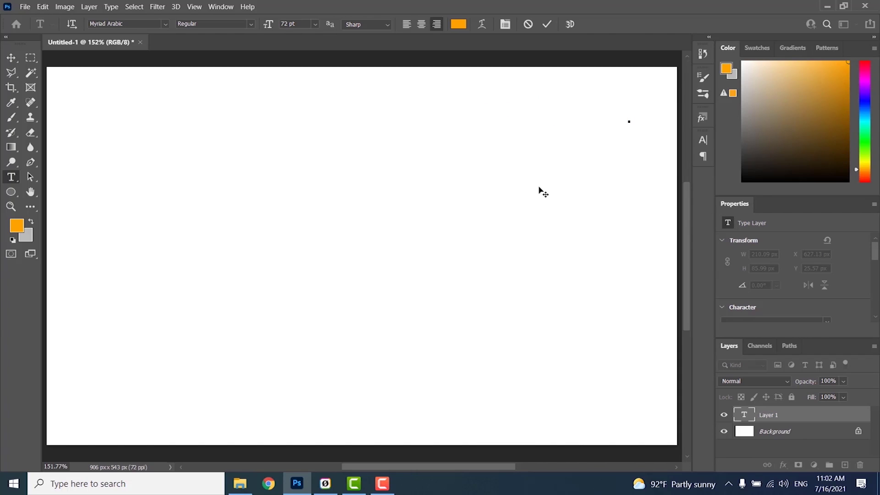
pyautogui.hotkey('alt', 'shift')
pyautogui.write('بىا    لـــبيـــى')
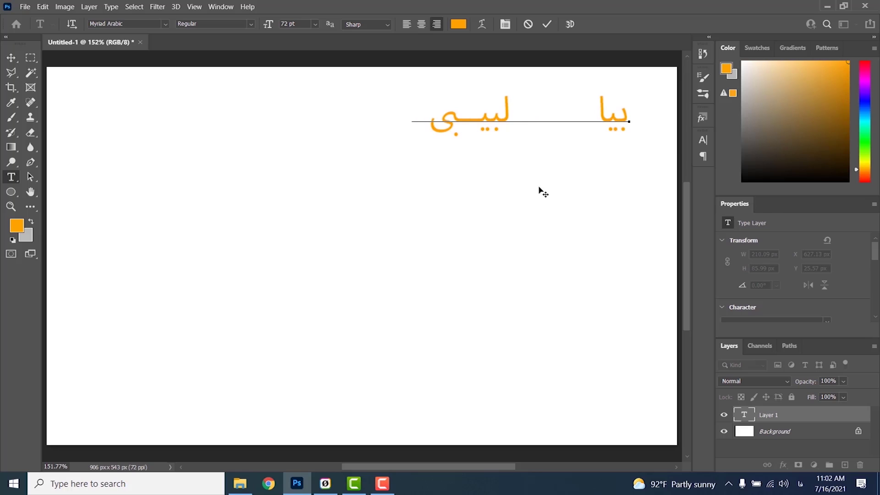
pyautogui.press('Right')
pyautogui.press('Right')
pyautogui.press('BackSpace')
pyautogui.press('BackSpace')
pyautogui.press('BackSpace')
pyautogui.press('BackSpace')
pyautogui.press('BackSpace')
pyautogui.press('BackSpace')
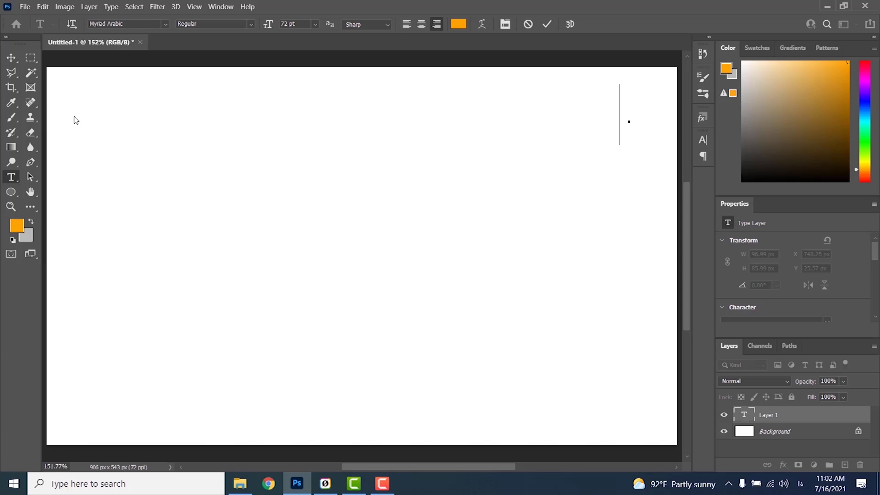
pyautogui.click(11, 57)
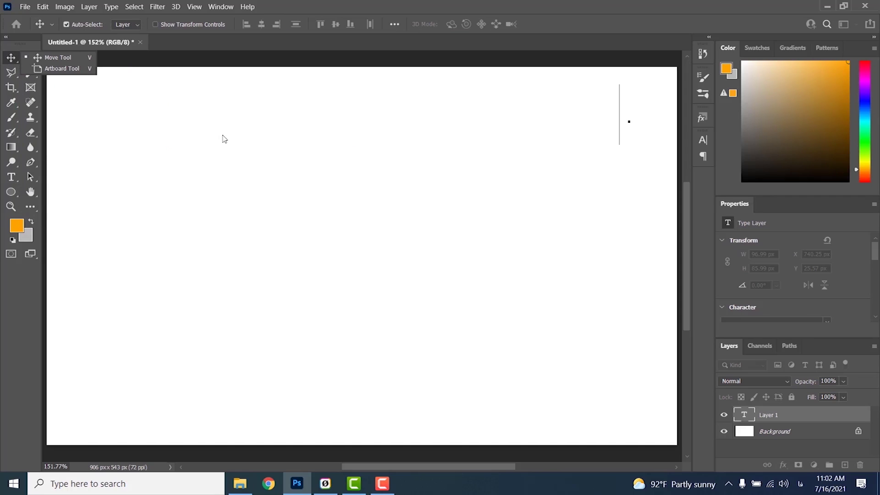
pyautogui.click(812, 419)
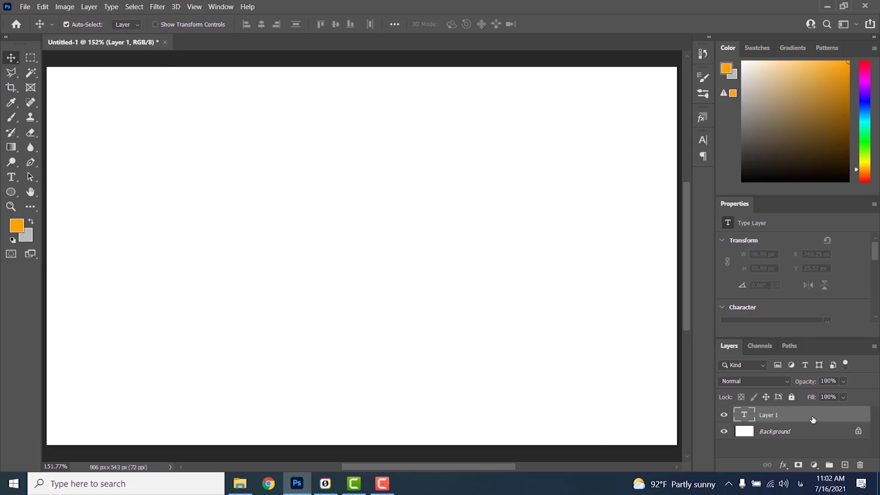
pyautogui.press('Delete')
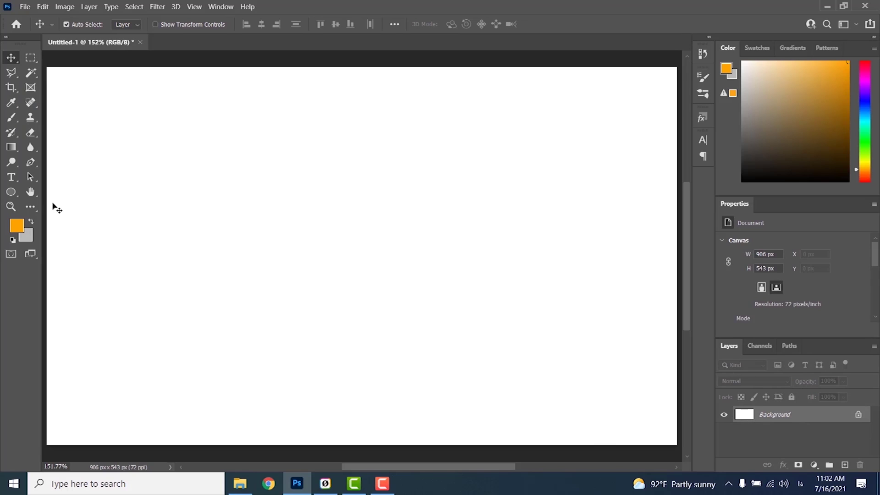
# - Switch the type preferences to the World-Ready Layout text engine
pyautogui.click(42, 7)
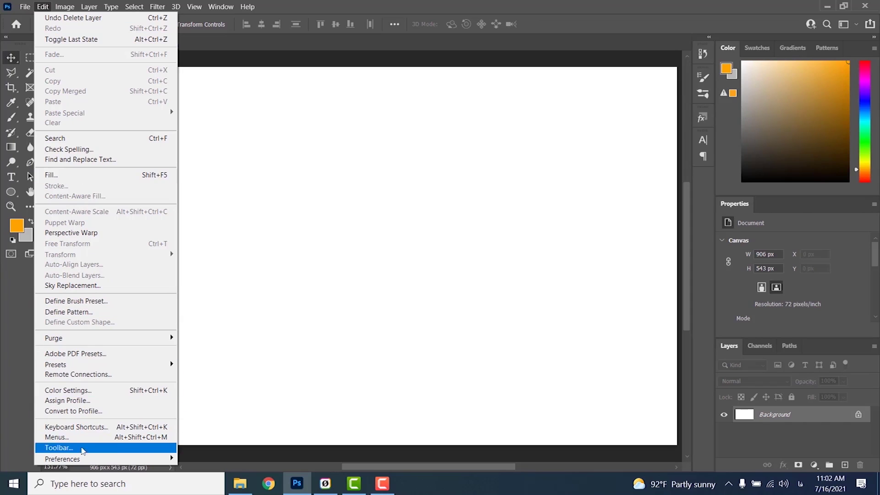
pyautogui.moveTo(63, 458)
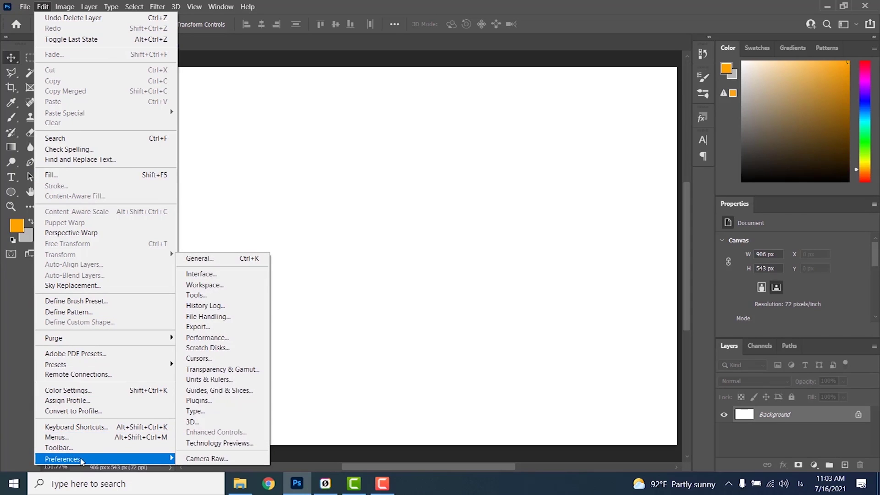
pyautogui.click(208, 411)
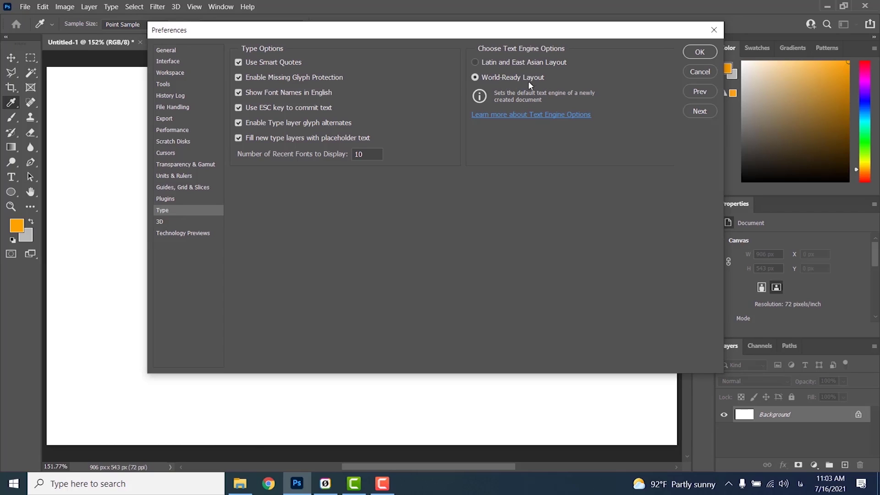
pyautogui.click(689, 54)
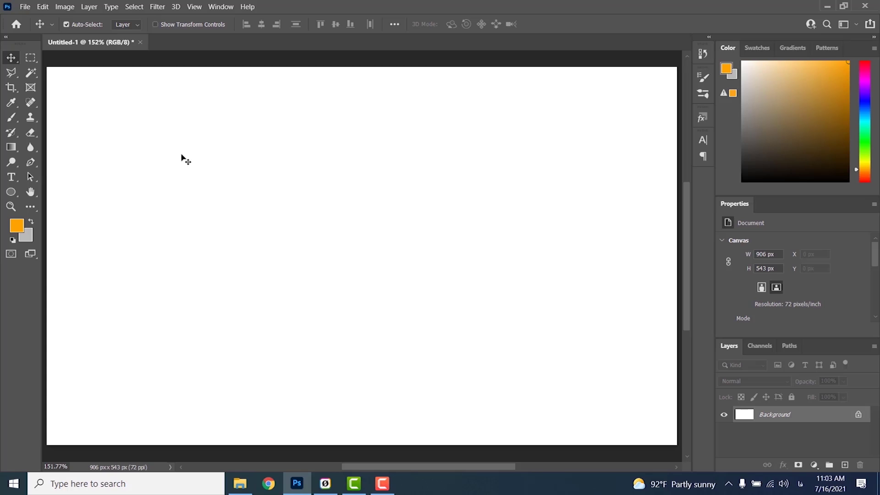
pyautogui.click(111, 7)
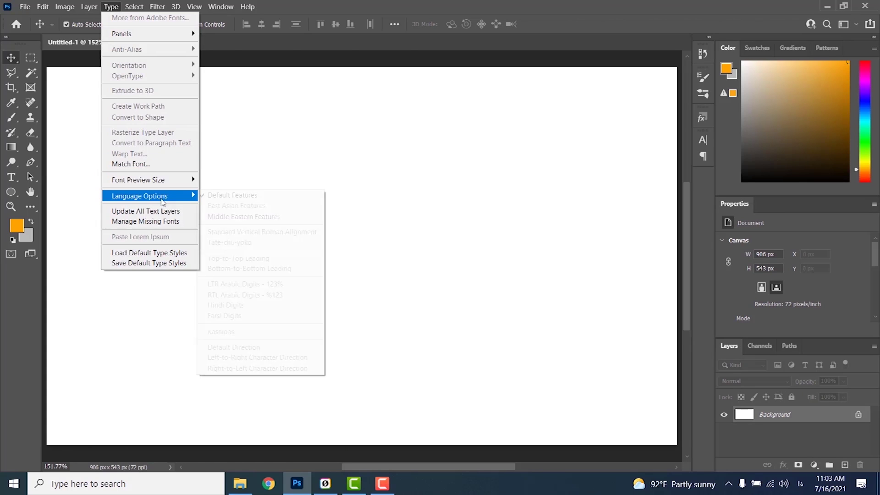
pyautogui.moveTo(139, 196)
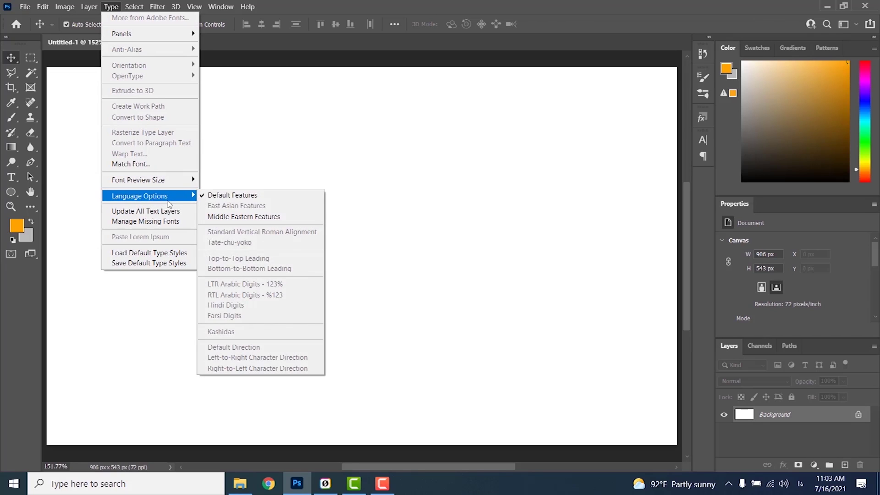
# - Enable Middle Eastern Features in the type language options and pick the Horizontal Type Tool
pyautogui.click(169, 202)
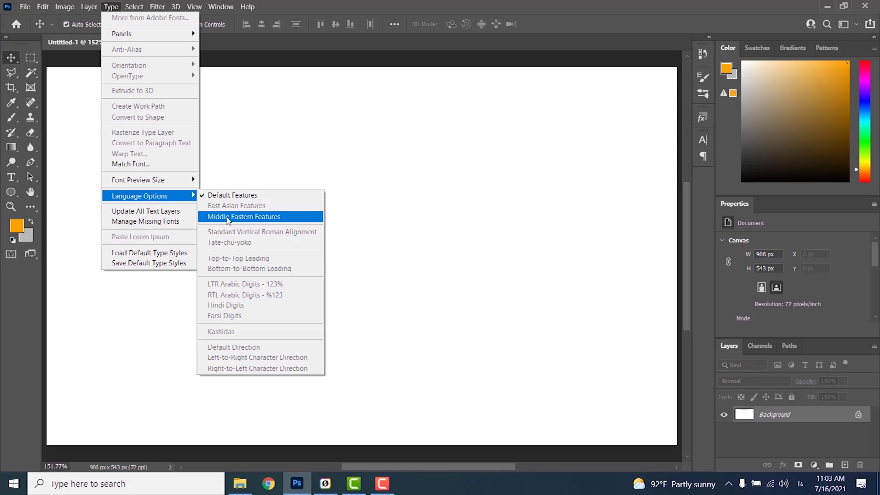
pyautogui.click(252, 171)
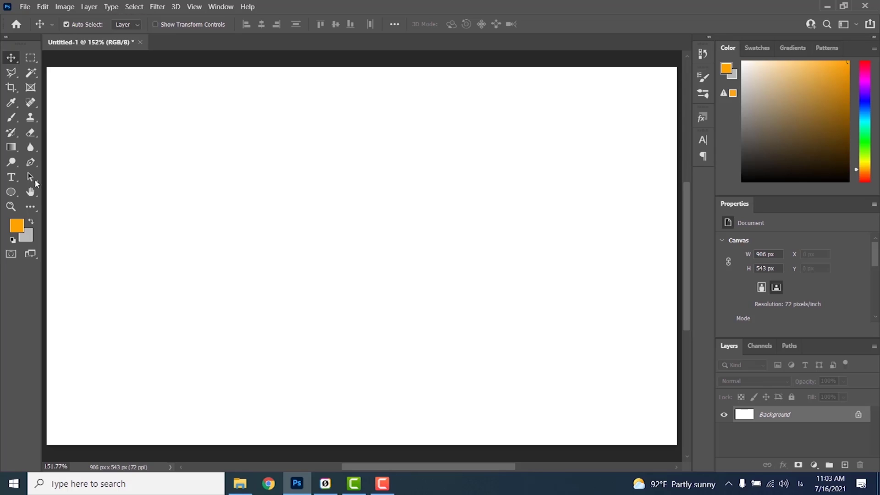
pyautogui.click(11, 177)
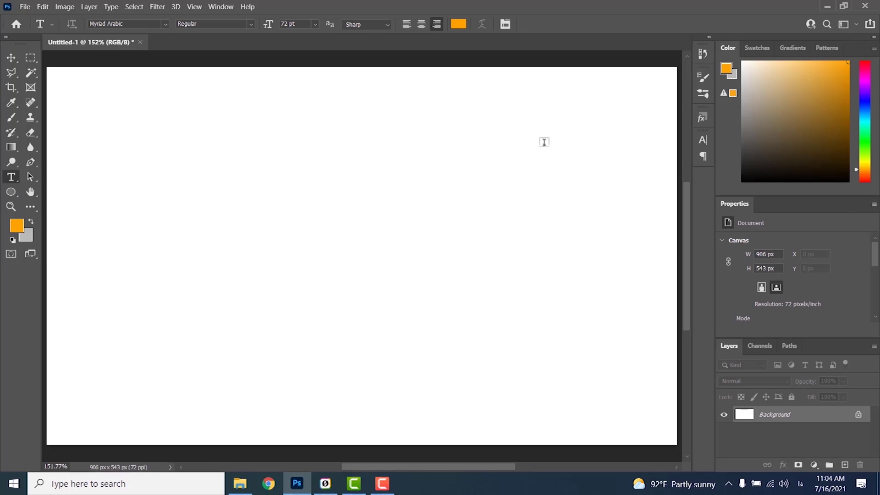
# - Add a type layer reading 'salam' near the canvas top-right and select the text
pyautogui.click(565, 123)
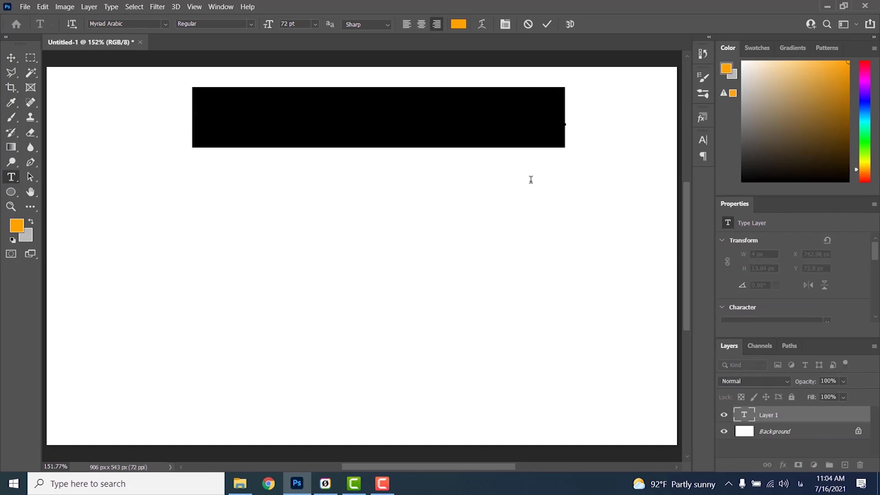
pyautogui.moveTo(594, 175); pyautogui.dragTo(614, 182)
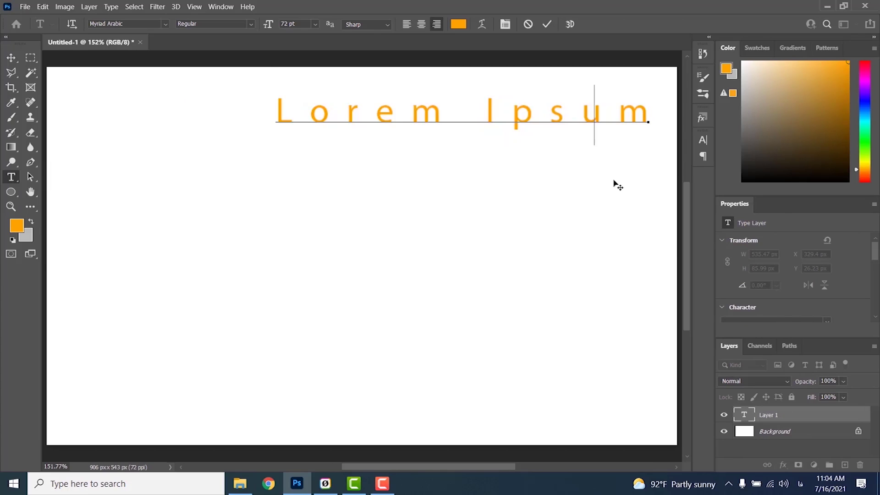
pyautogui.write('سش')
pyautogui.press('BackSpace')
pyautogui.press('BackSpace')
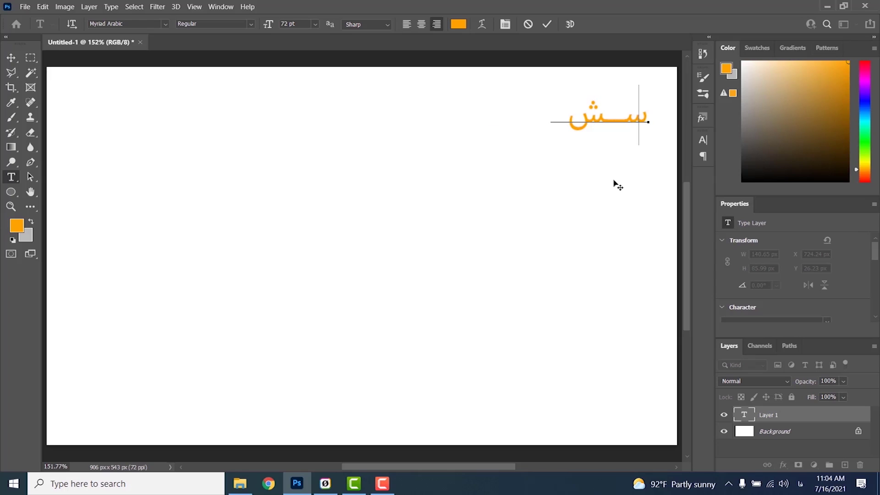
pyautogui.press('BackSpace')
pyautogui.write('a ')
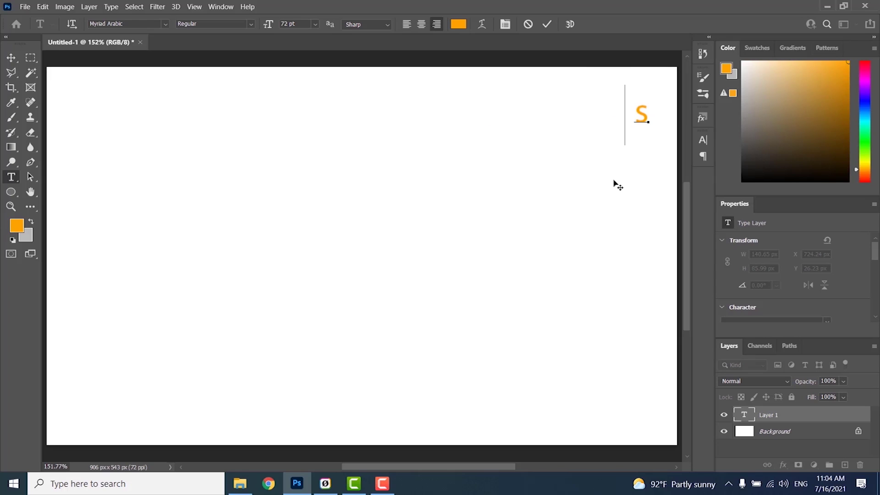
pyautogui.write('slam')
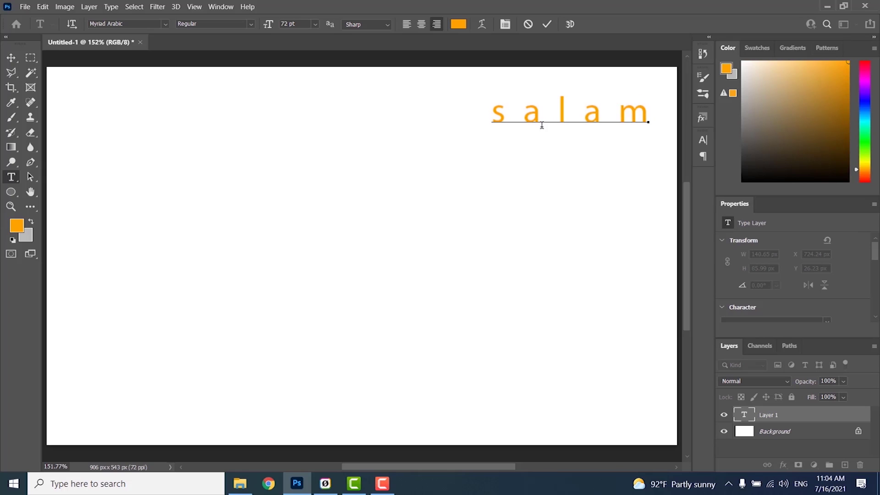
pyautogui.moveTo(493, 117); pyautogui.dragTo(648, 114)
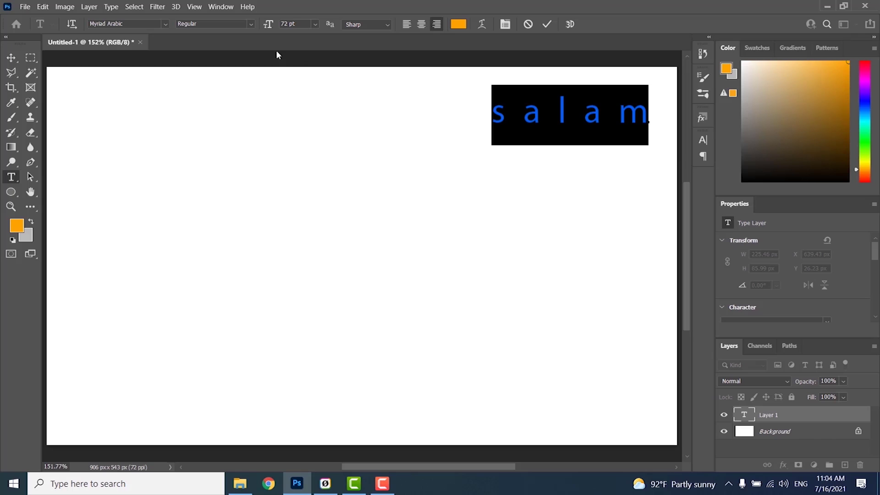
pyautogui.click(165, 24)
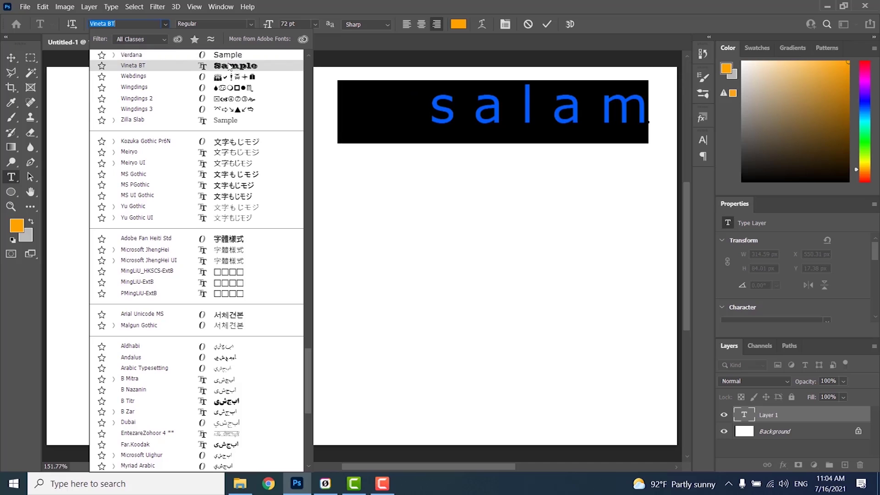
# - Set the salam text to Vineta BT and move it slightly lower
pyautogui.click(229, 66)
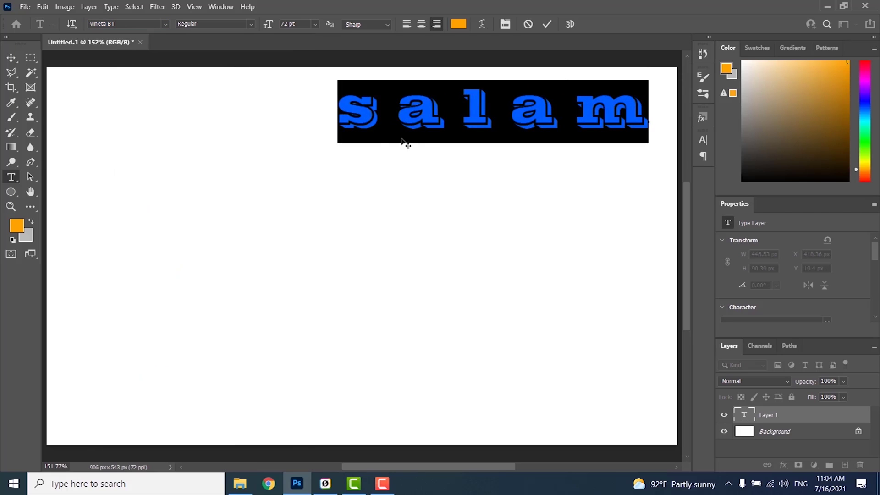
pyautogui.moveTo(451, 180); pyautogui.dragTo(454, 192)
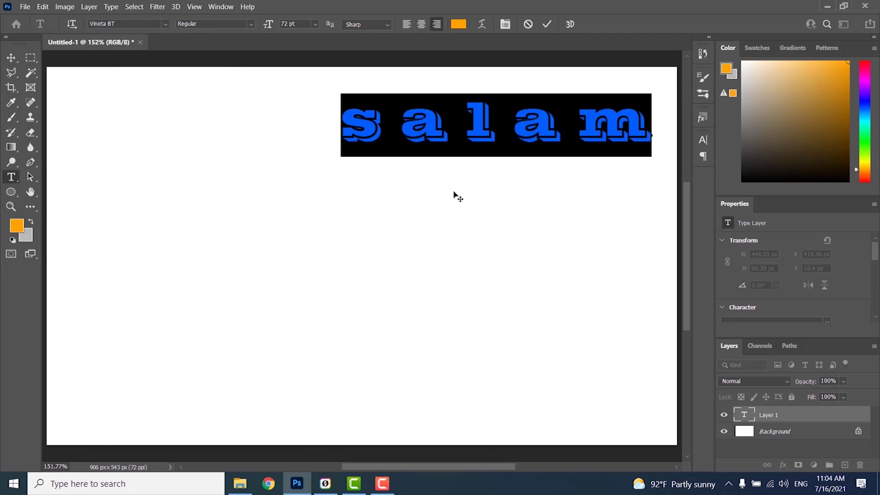
pyautogui.click(252, 24)
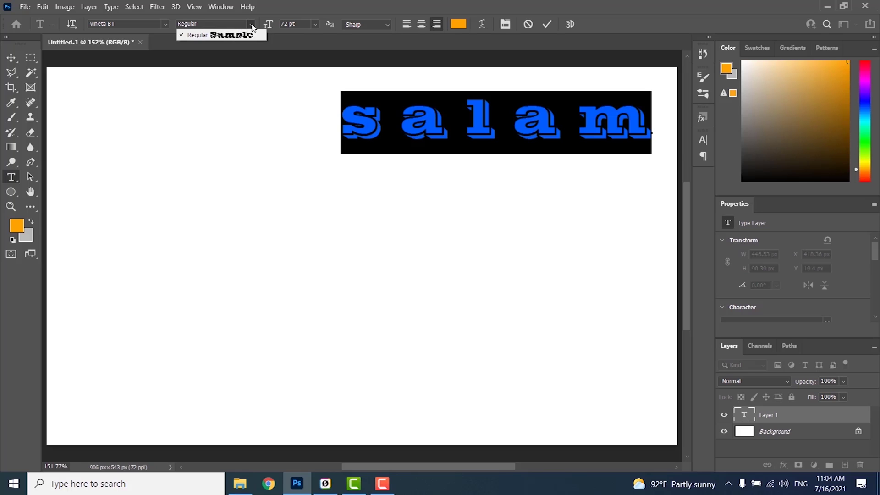
# - Keep Vineta BT Regular and try 16 pt and 60 pt sizes for salam
pyautogui.click(251, 24)
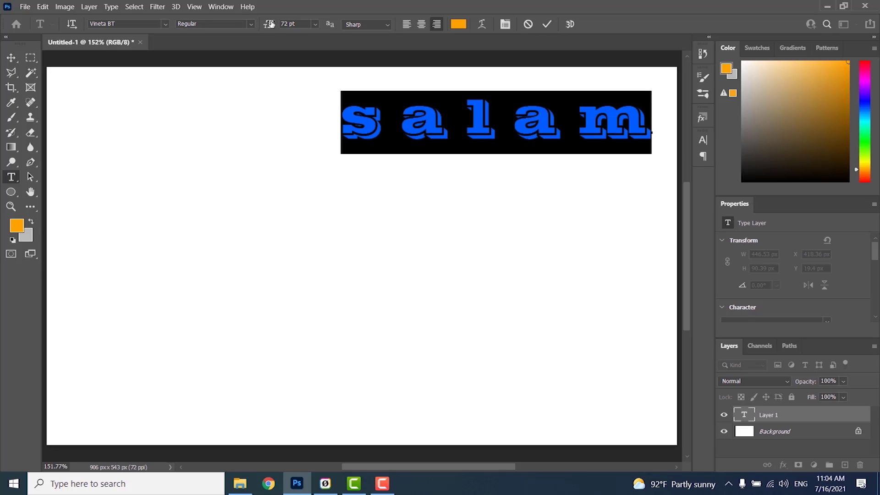
pyautogui.click(315, 24)
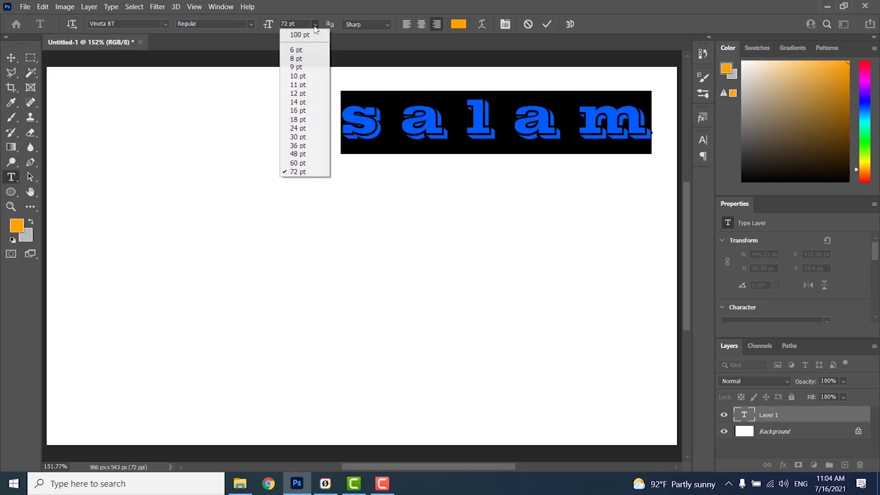
pyautogui.click(300, 114)
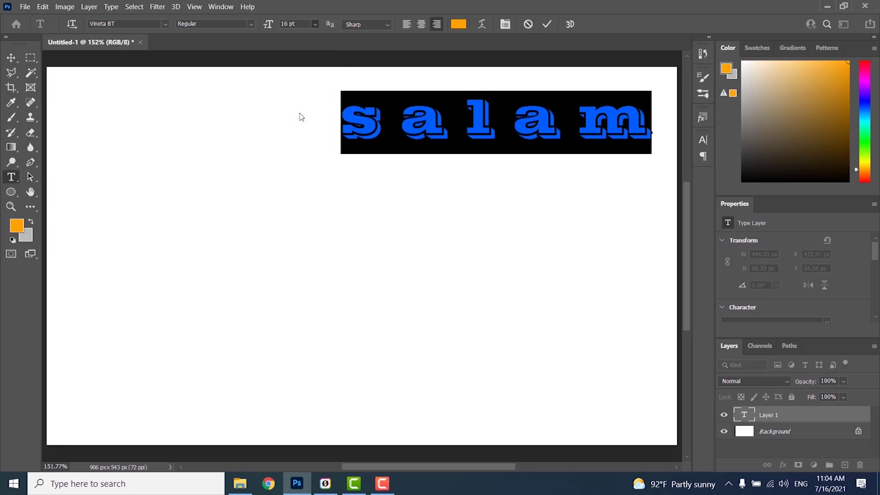
pyautogui.click(315, 24)
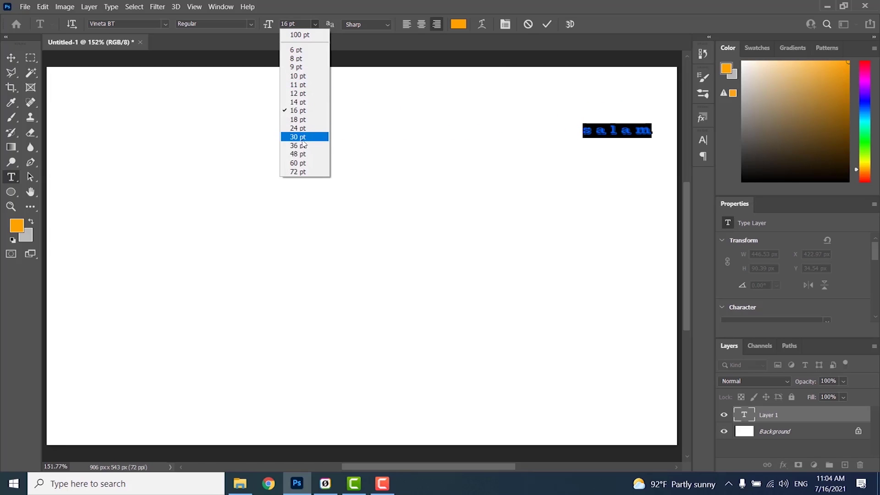
pyautogui.click(297, 164)
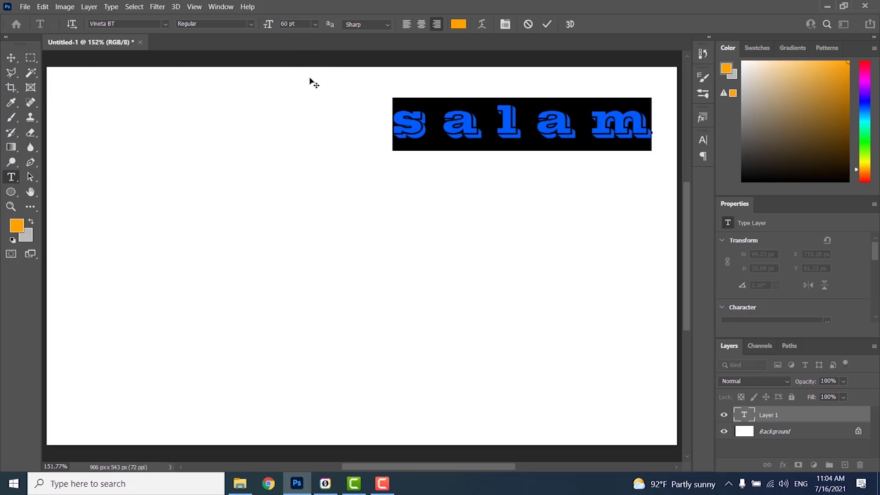
pyautogui.click(316, 25)
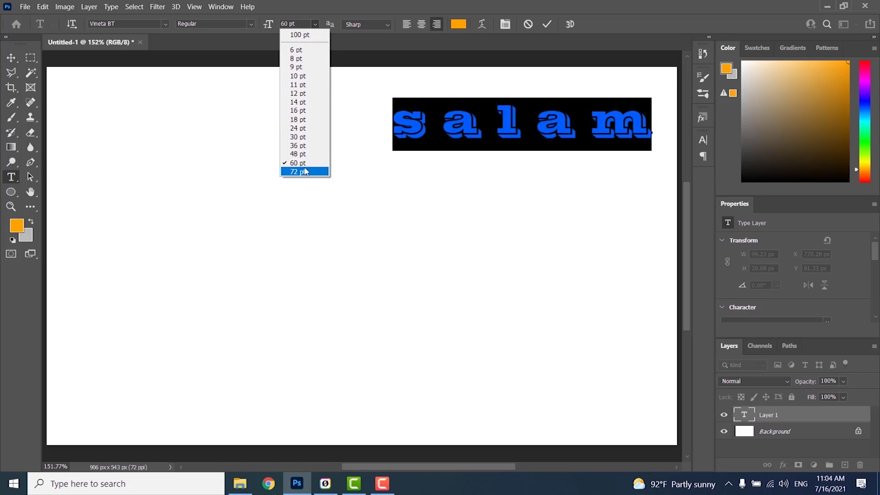
pyautogui.click(315, 25)
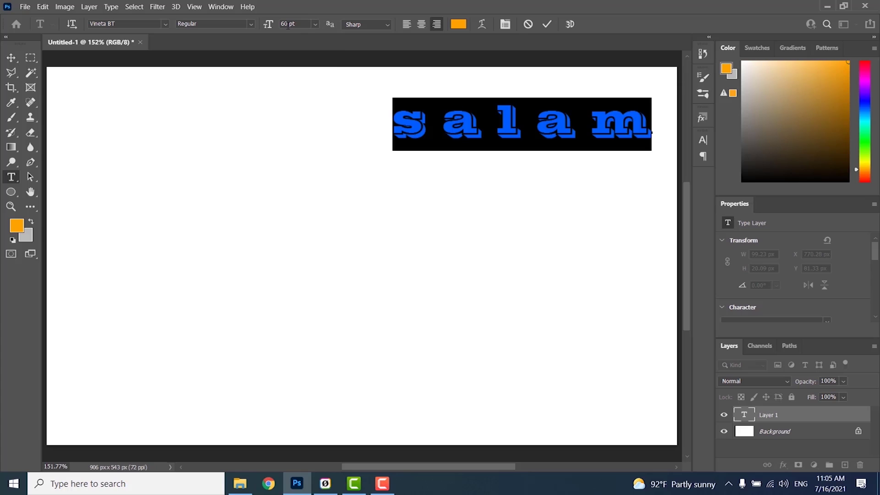
# - Enter 120 pt, then scrub the size down until salam settles at 80 pt
pyautogui.moveTo(288, 25); pyautogui.dragTo(278, 28)
pyautogui.write('120')
pyautogui.press('Return')
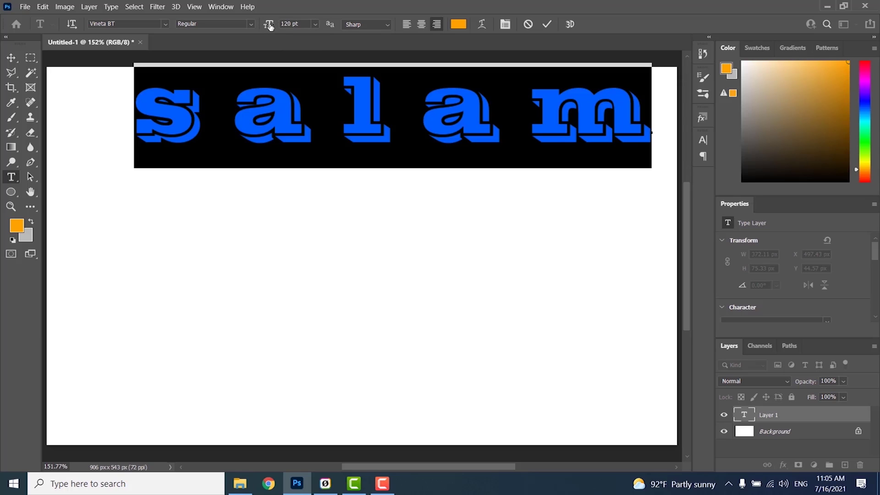
pyautogui.moveTo(270, 27); pyautogui.dragTo(279, 26)
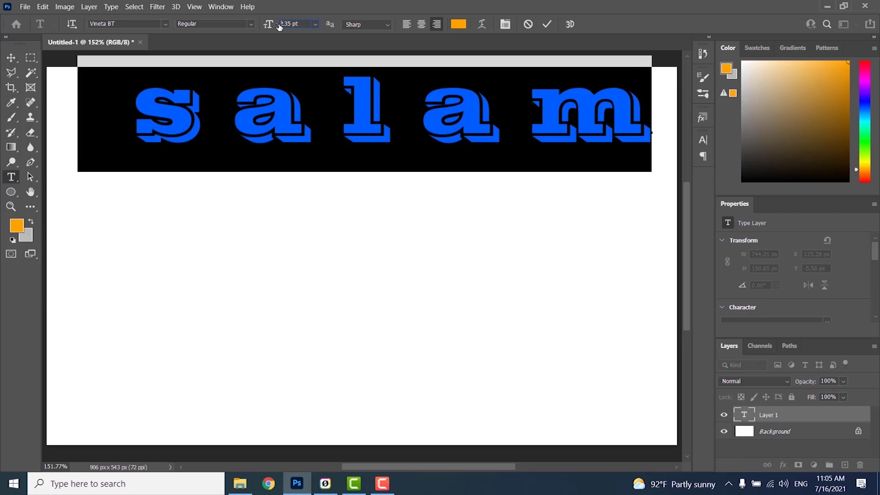
pyautogui.moveTo(279, 27); pyautogui.dragTo(251, 28)
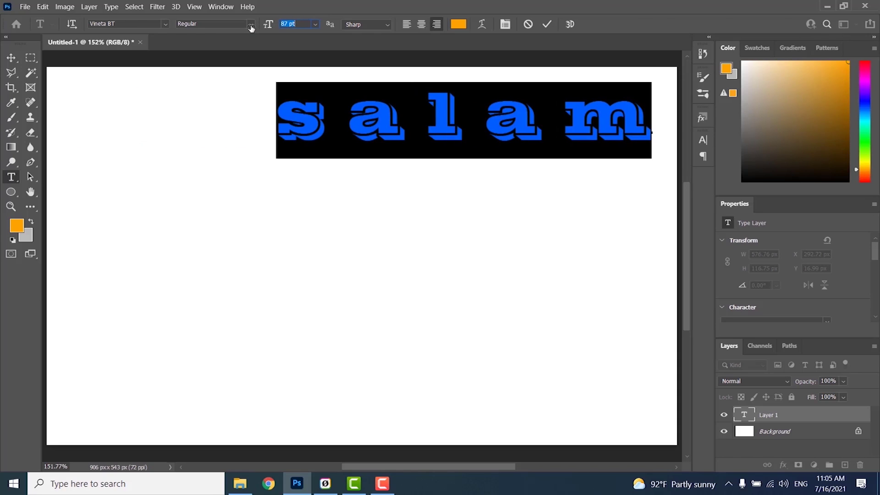
pyautogui.moveTo(251, 28); pyautogui.dragTo(245, 28)
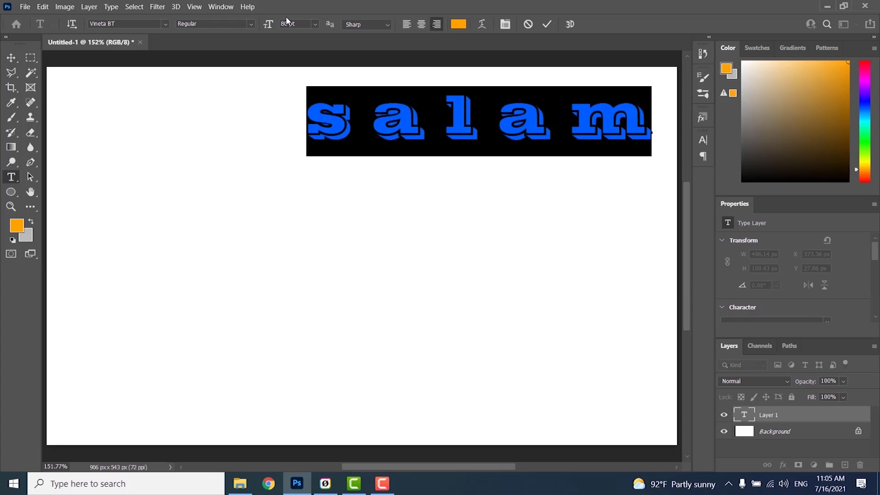
pyautogui.click(310, 114)
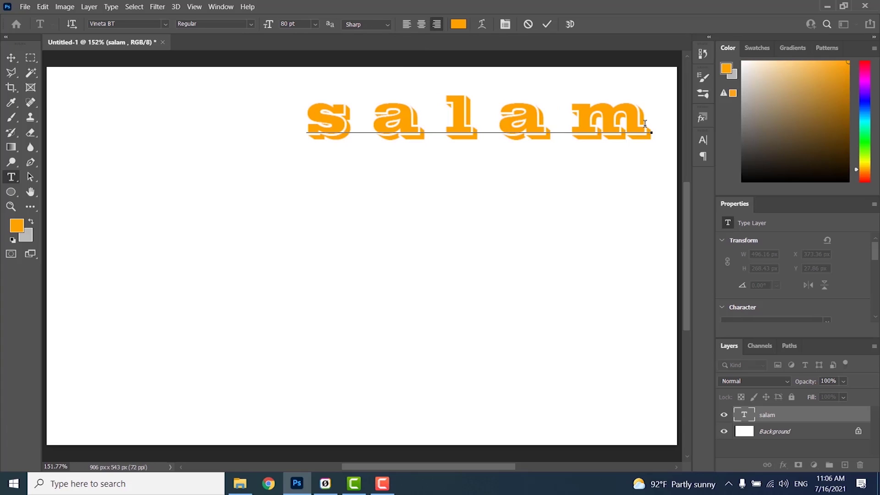
# - Add 'khodafez' and a second 'salam' on new lines below, then select the upper lines
pyautogui.press('Return')
pyautogui.write('khoda')
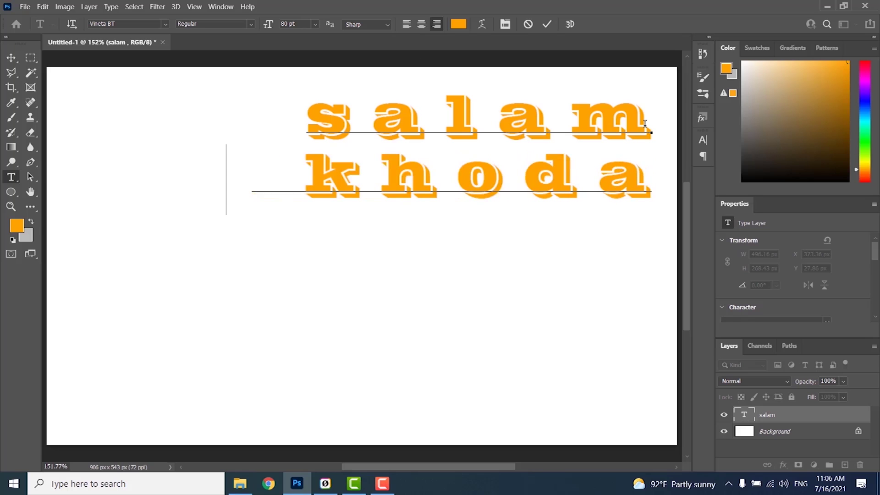
pyautogui.write('f ez')
pyautogui.press('Return')
pyautogui.write('sa')
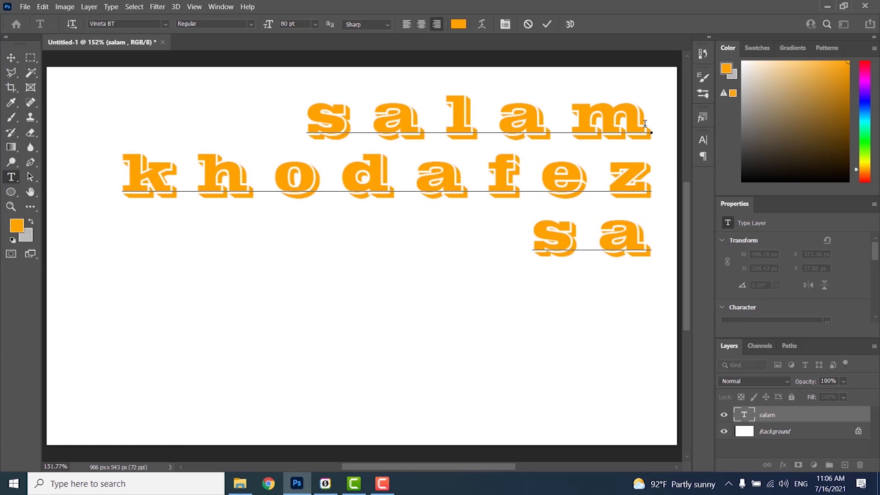
pyautogui.write('lam')
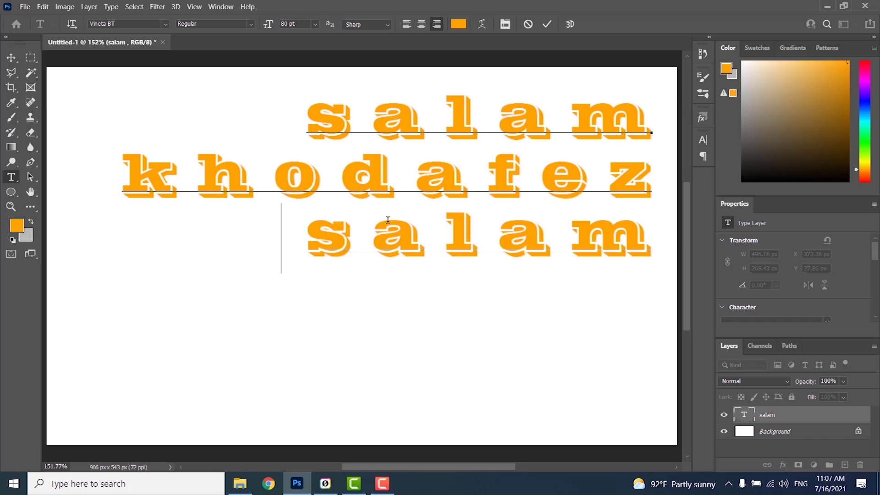
pyautogui.tripleClick(530, 175)
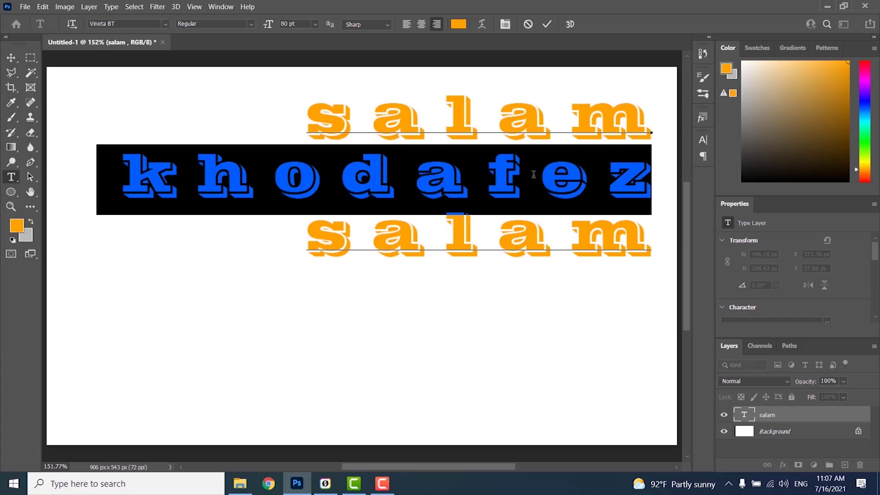
pyautogui.moveTo(530, 175); pyautogui.dragTo(608, 117)
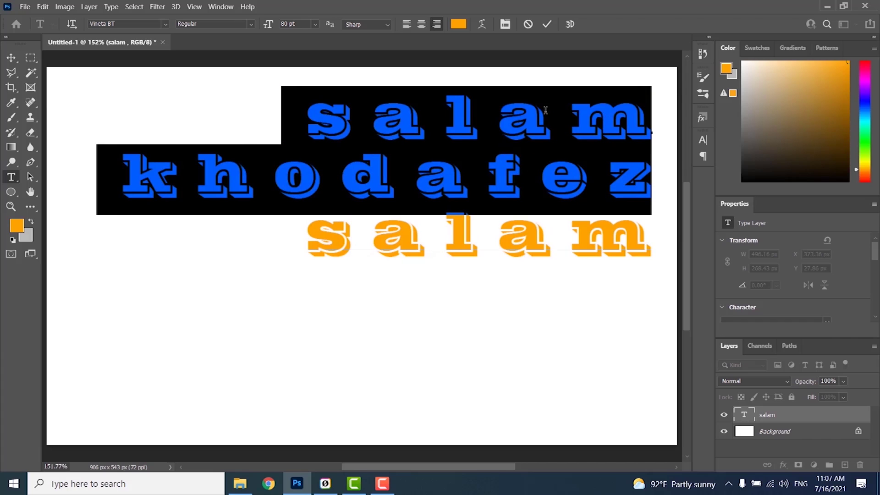
# - Clear the partial selections and select all three lines of text with Ctrl+A
pyautogui.click(636, 235)
pyautogui.moveTo(611, 235)
pyautogui.mouseDown()
pyautogui.moveTo(371, 207)
pyautogui.moveTo(316, 116)
pyautogui.mouseUp()
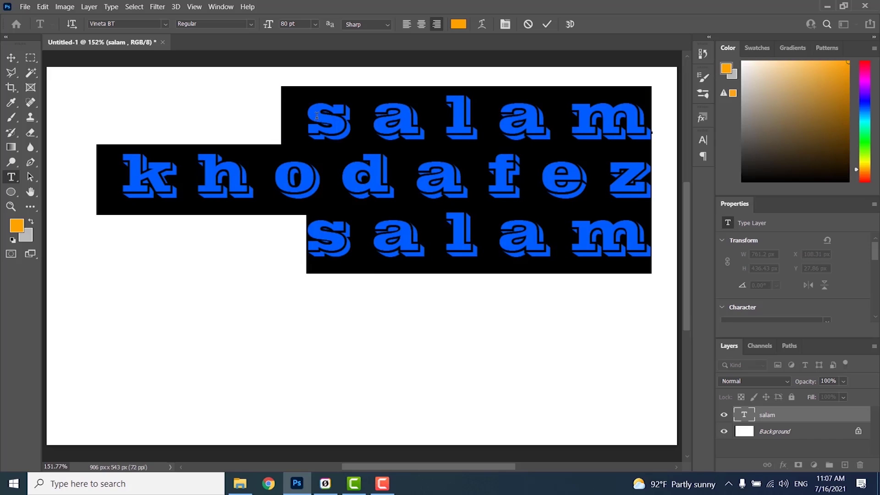
pyautogui.moveTo(317, 117); pyautogui.dragTo(335, 181)
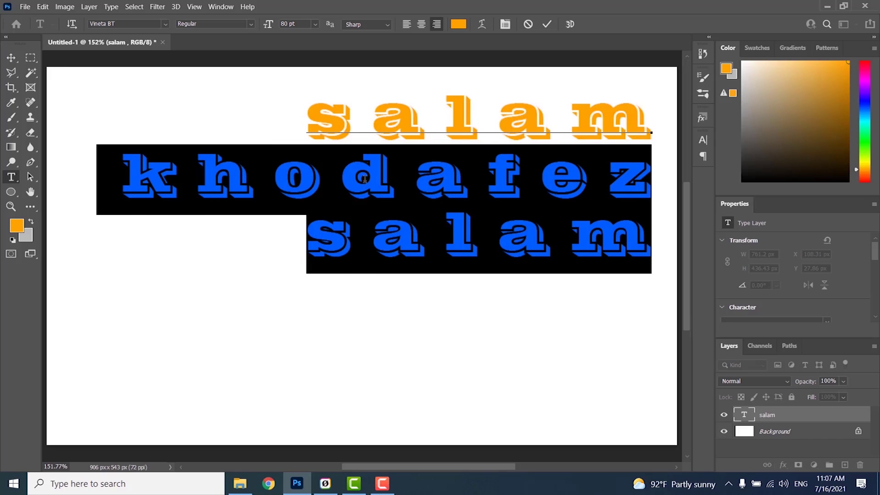
pyautogui.click(351, 178)
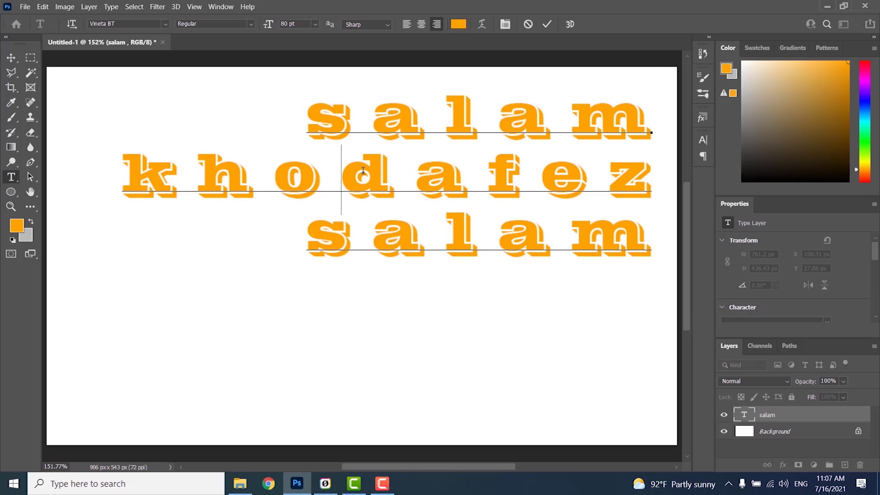
pyautogui.press('ctrl')
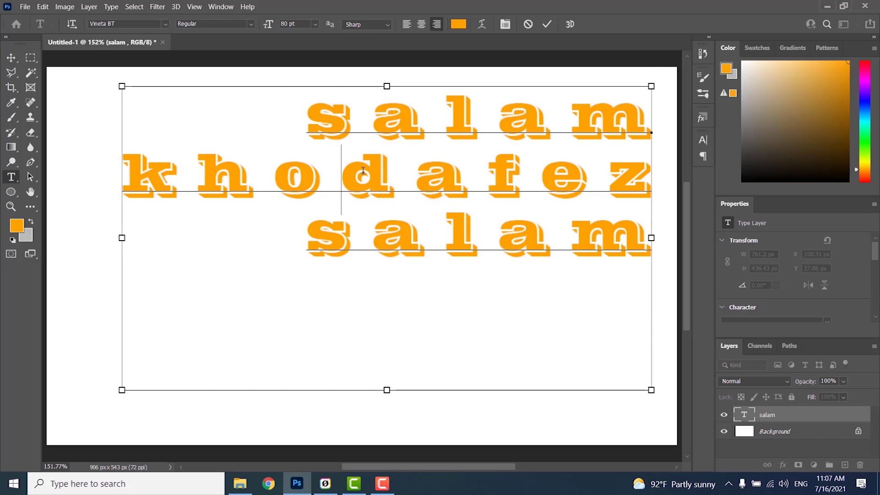
pyautogui.hotkey('ctrl', 'a')
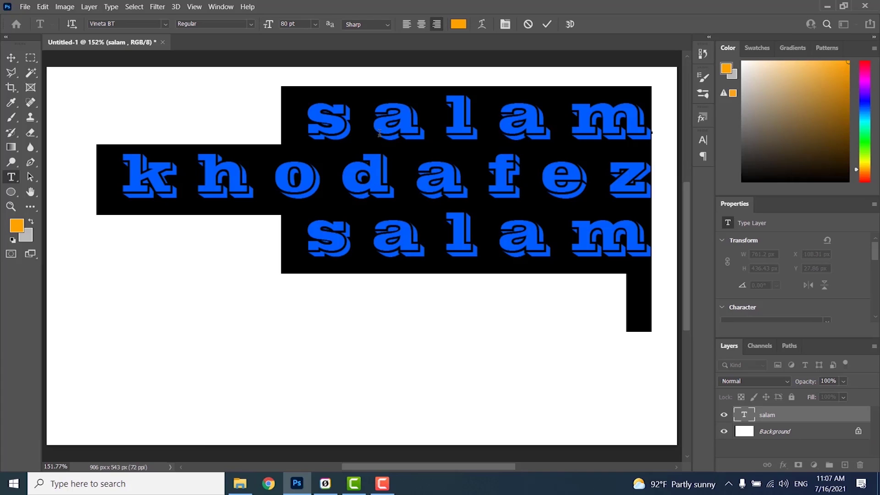
# - Right-align the three lines after trying left and center, position the block, and commit
pyautogui.click(406, 25)
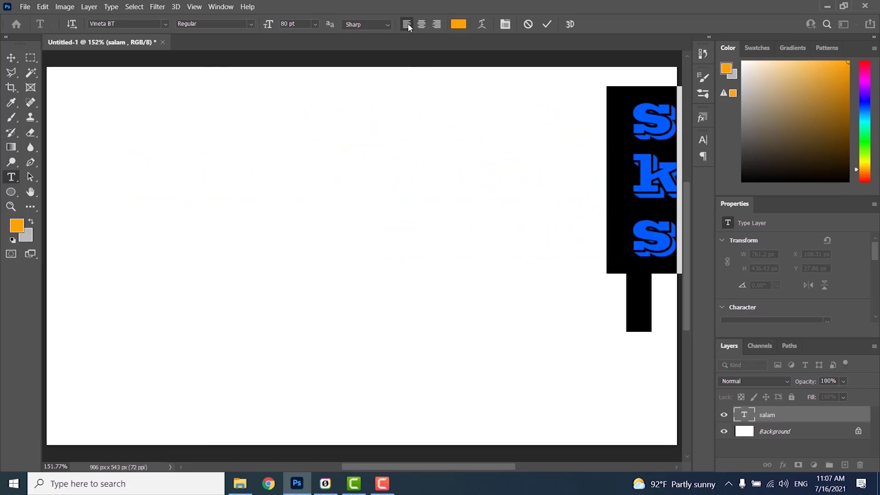
pyautogui.moveTo(616, 359); pyautogui.dragTo(106, 357)
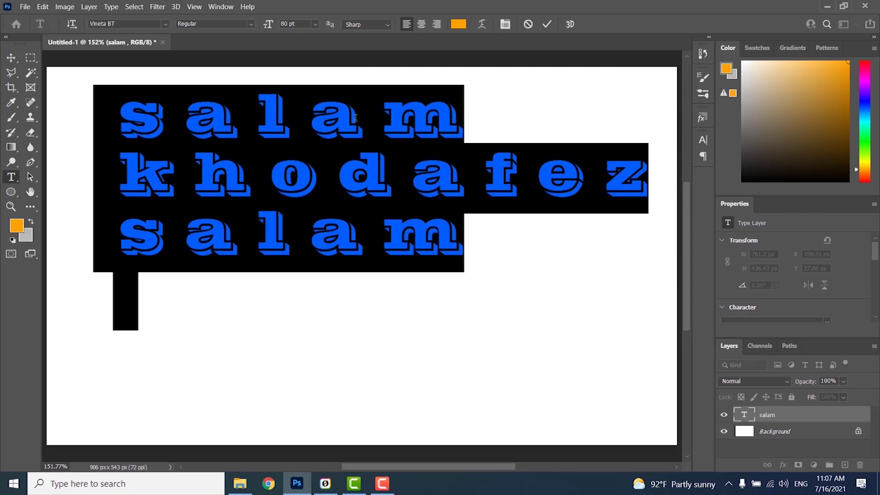
pyautogui.click(425, 27)
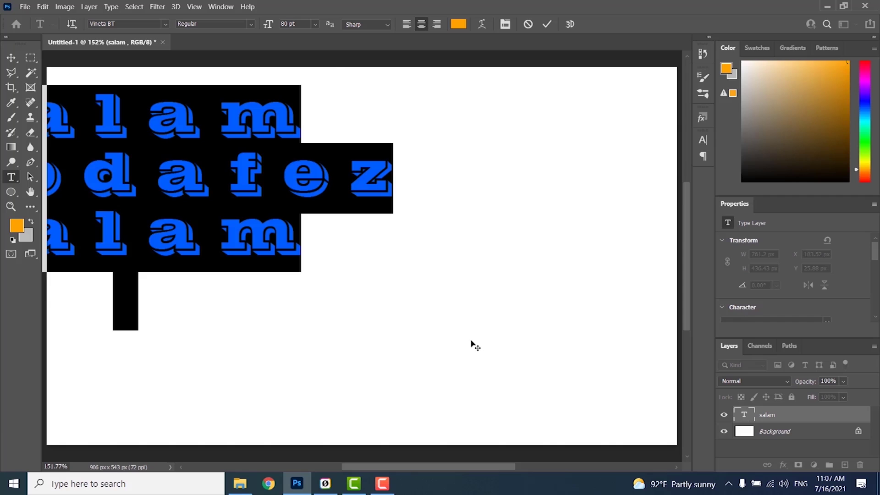
pyautogui.moveTo(471, 345); pyautogui.dragTo(738, 346)
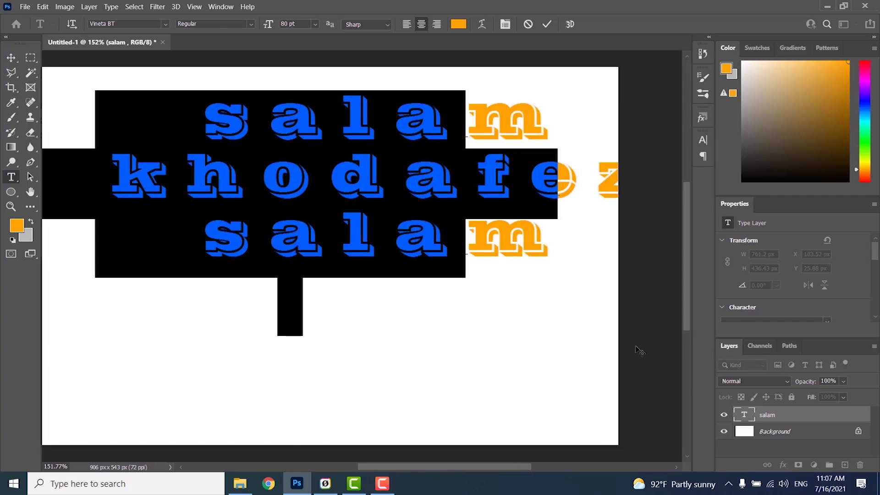
pyautogui.moveTo(738, 346); pyautogui.dragTo(649, 348)
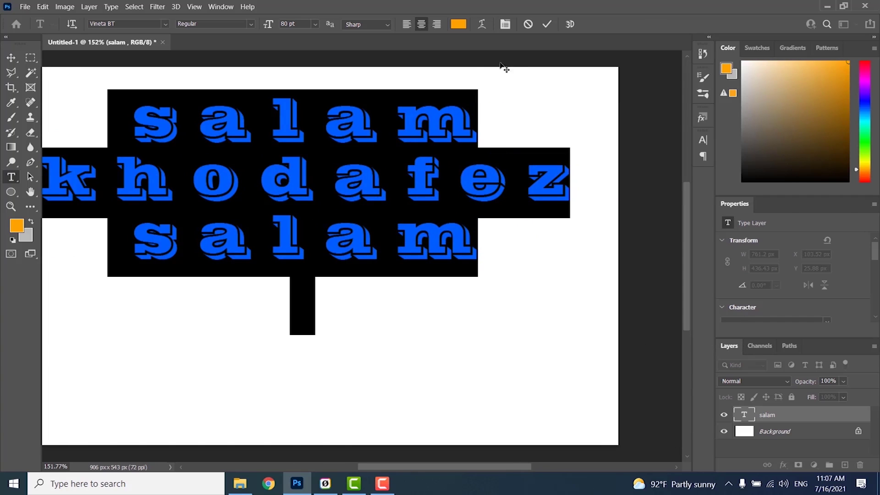
pyautogui.click(437, 25)
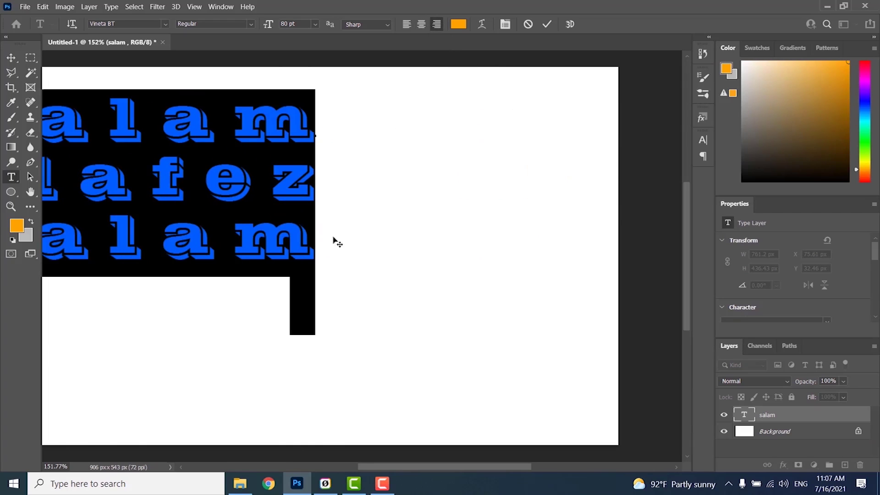
pyautogui.moveTo(364, 353); pyautogui.dragTo(627, 345)
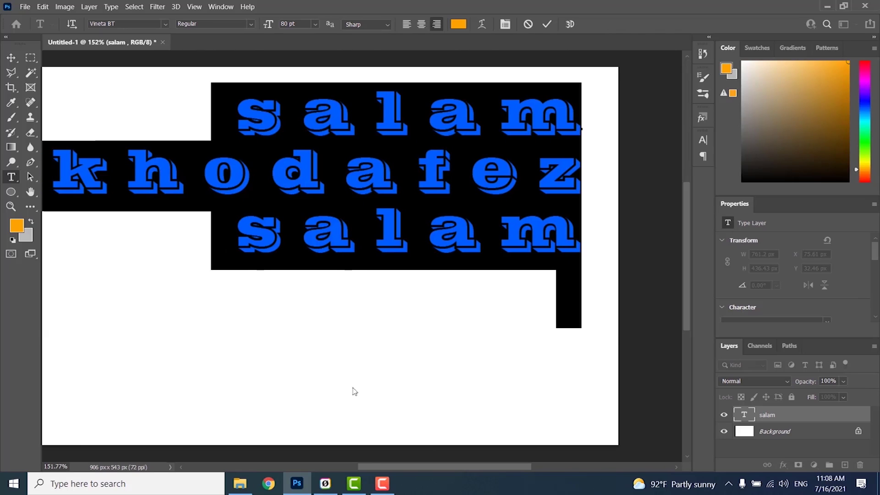
pyautogui.click(354, 361)
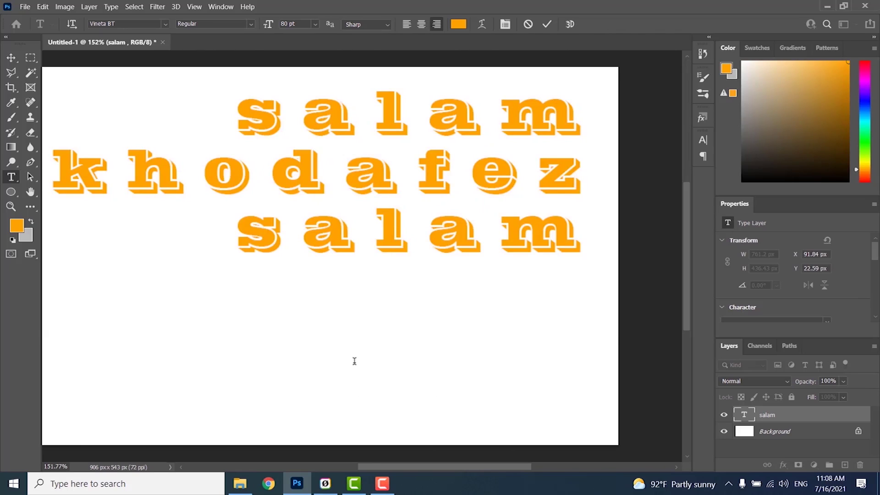
pyautogui.hotkey('ctrl', 'Return')
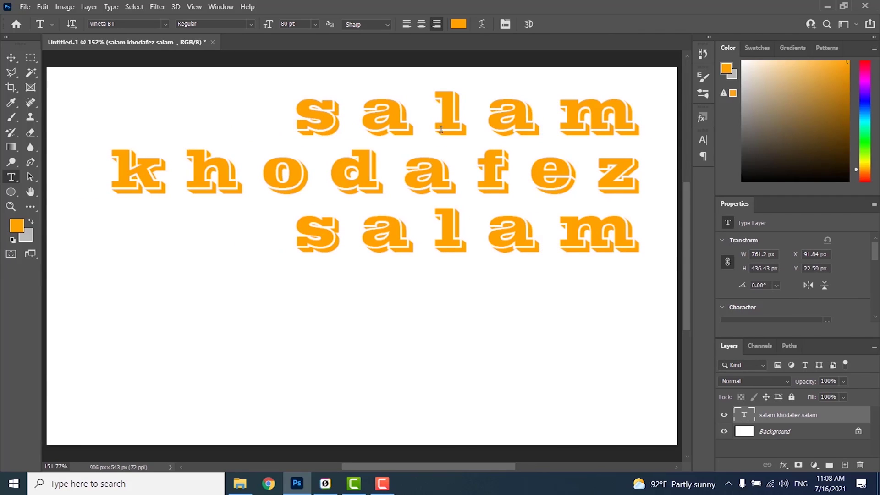
pyautogui.click(424, 115)
pyautogui.press('Home')
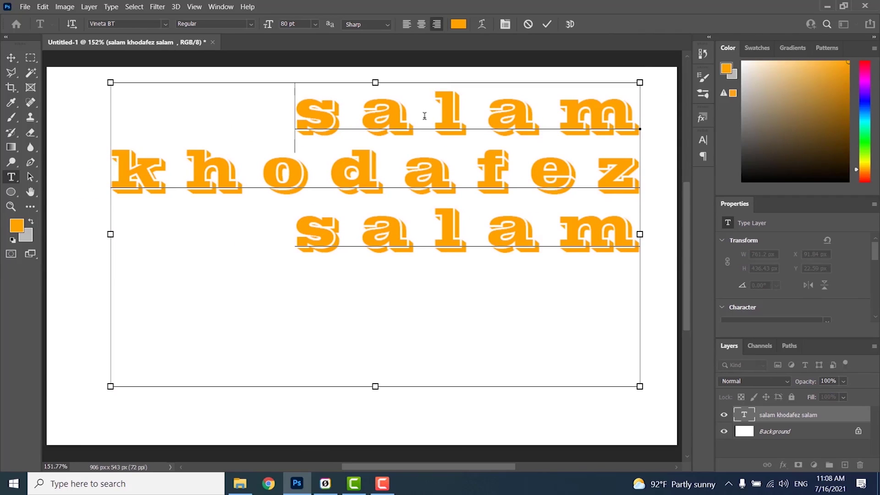
pyautogui.hotkey('ctrl', 'a')
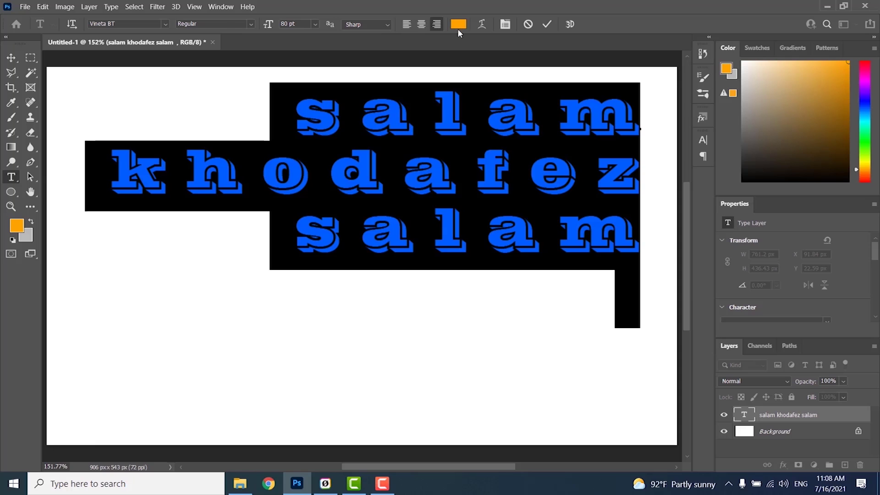
pyautogui.click(458, 24)
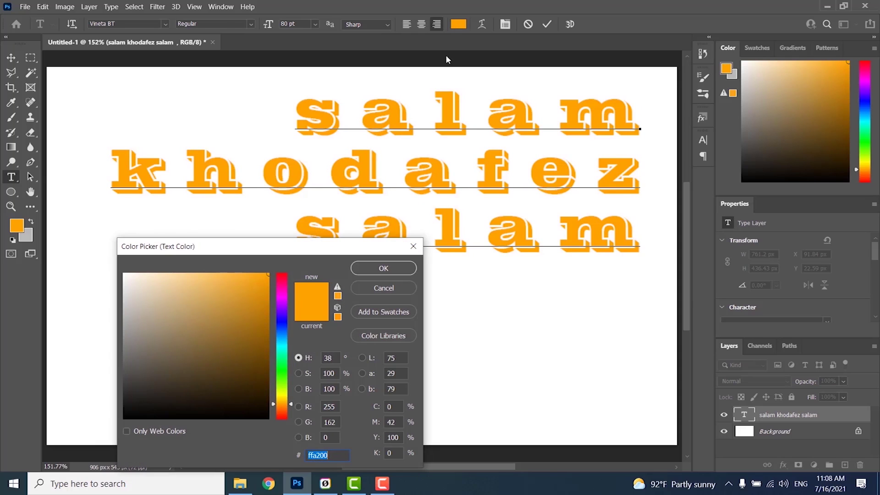
pyautogui.click(248, 325)
pyautogui.write('000000')
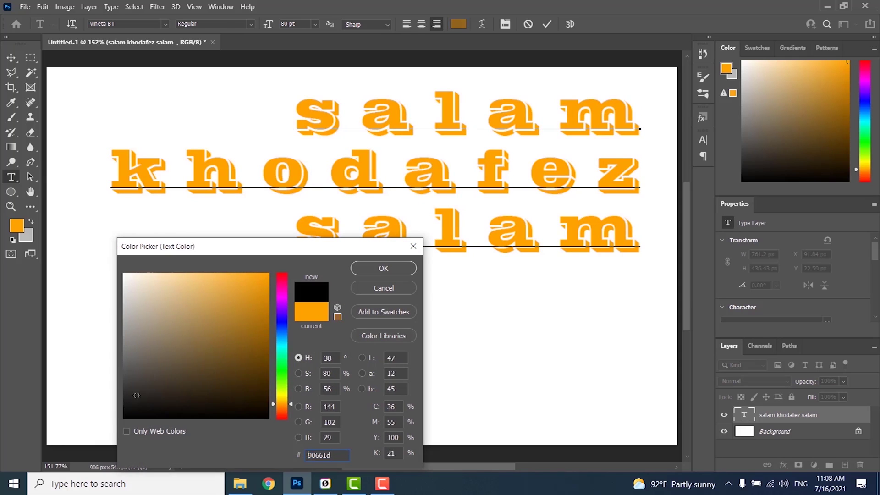
pyautogui.write('ffffff')
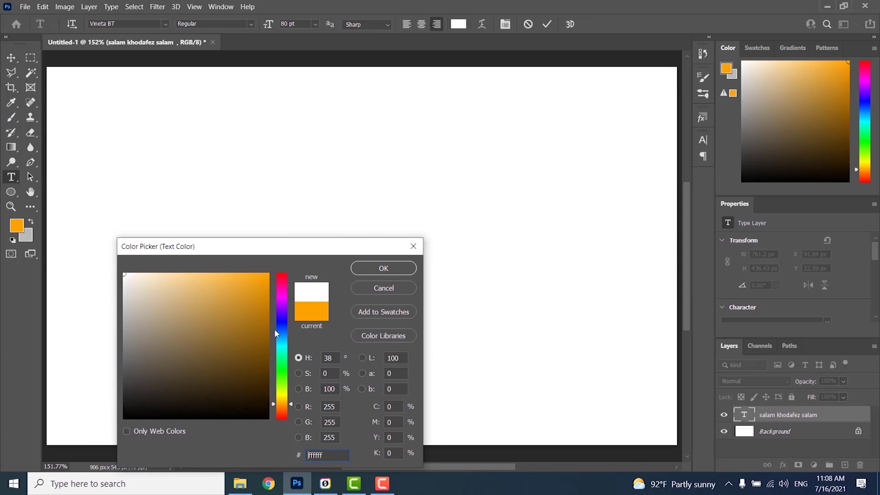
pyautogui.click(282, 323)
pyautogui.click(260, 304)
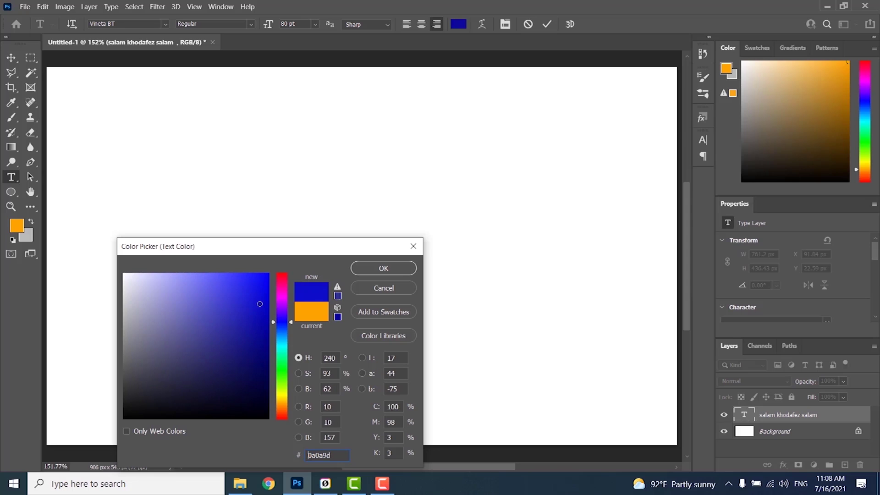
pyautogui.click(412, 250)
pyautogui.hotkey('ctrl', 'a')
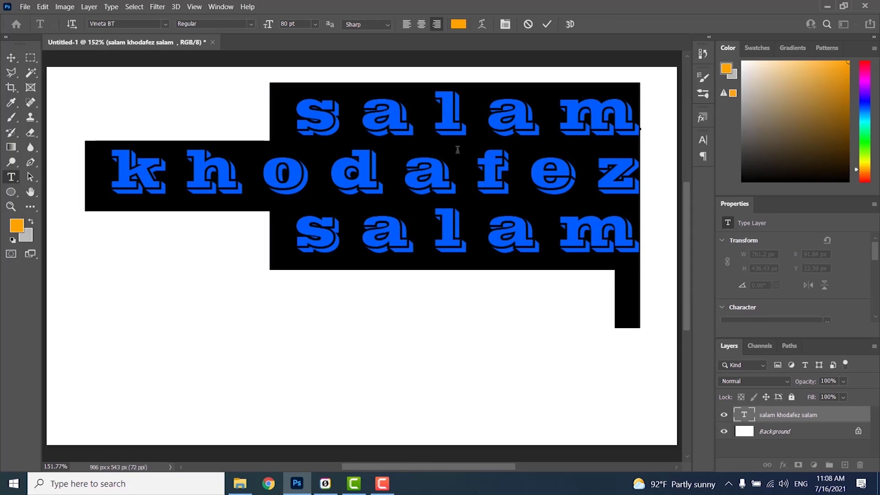
# - Test Faux Italic, All Caps and Small Caps in the Character panel, then revert to lowercase
pyautogui.click(703, 141)
pyautogui.press('Tab')
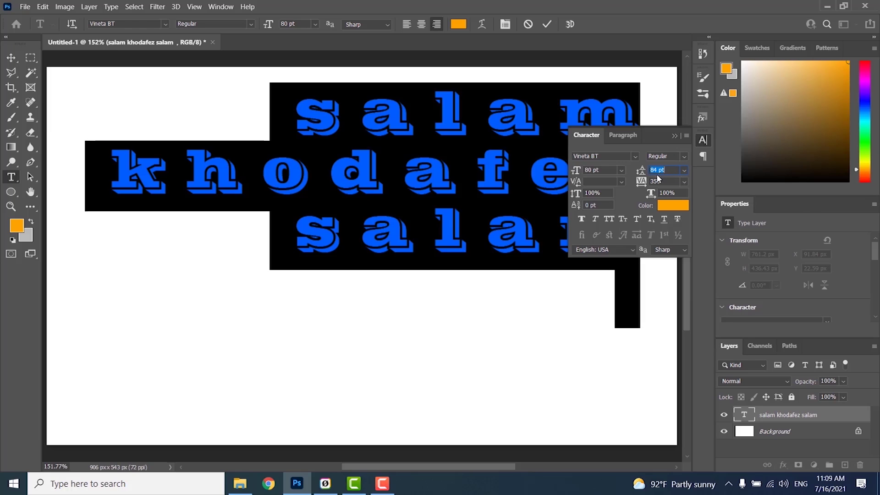
pyautogui.click(595, 220)
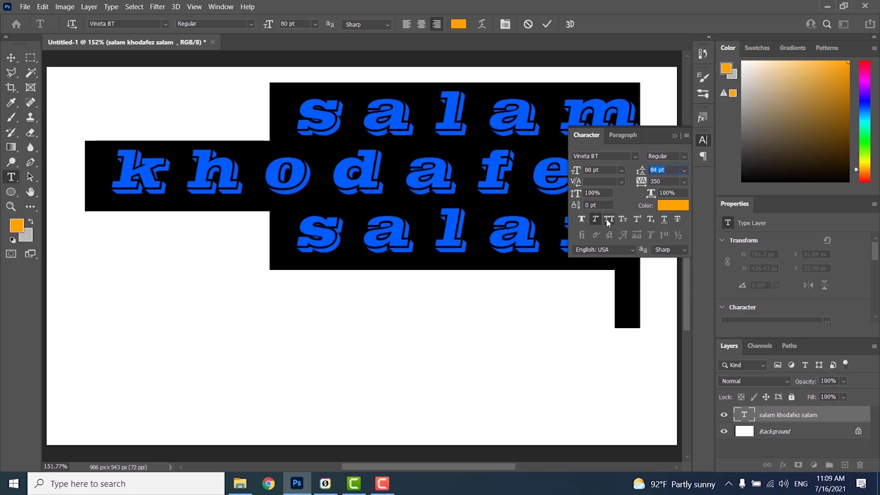
pyautogui.click(609, 220)
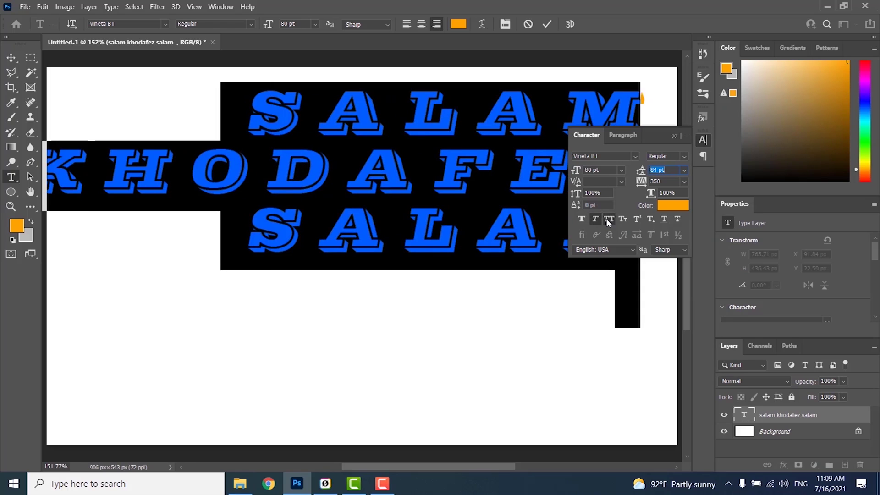
pyautogui.click(622, 219)
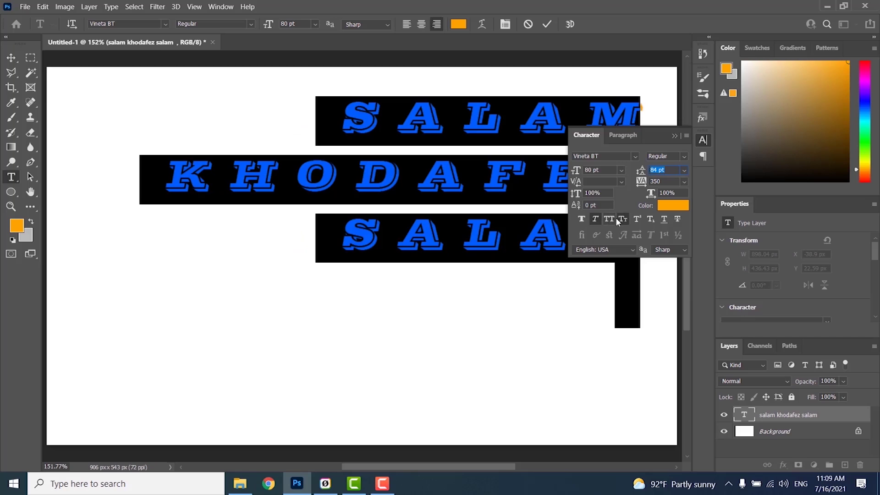
pyautogui.hotkey('ctrl', 'shift', 'h')
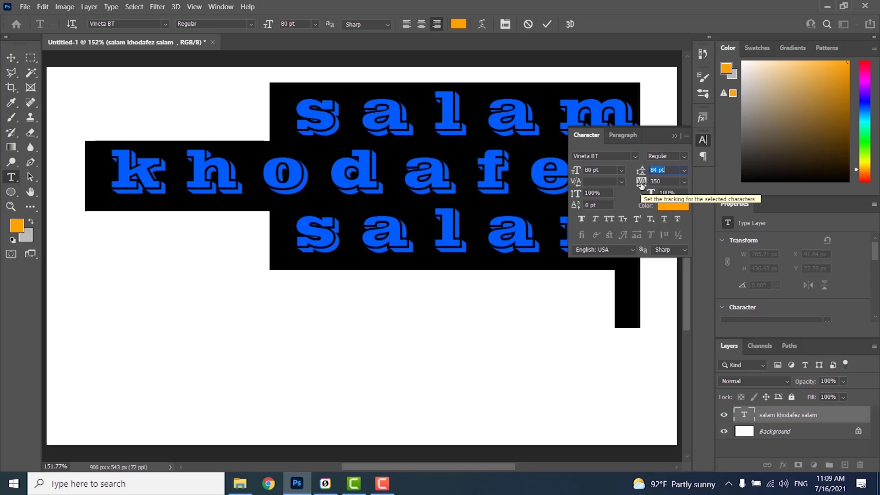
# - Set the letter tracking to 330 and the leading to 99 pt
pyautogui.moveTo(641, 183); pyautogui.dragTo(651, 185)
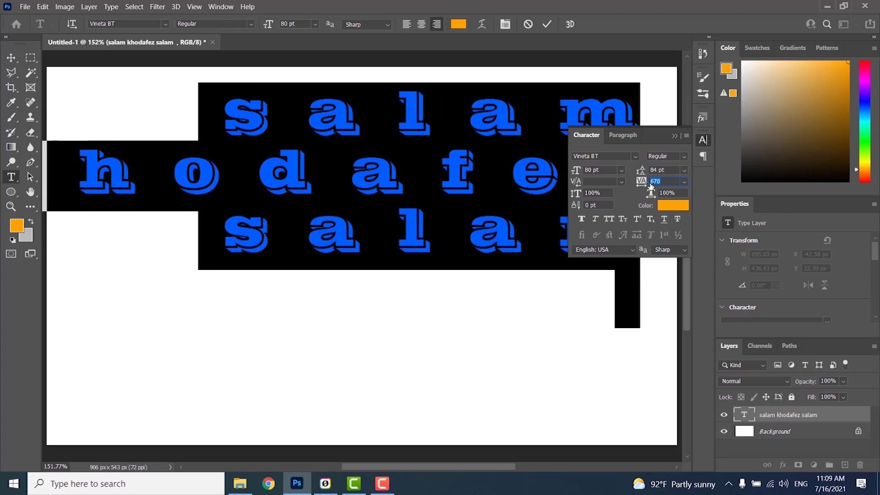
pyautogui.moveTo(651, 186)
pyautogui.mouseDown()
pyautogui.moveTo(626, 188)
pyautogui.moveTo(661, 175)
pyautogui.moveTo(617, 176)
pyautogui.moveTo(650, 174)
pyautogui.mouseUp()
pyautogui.click(641, 172)
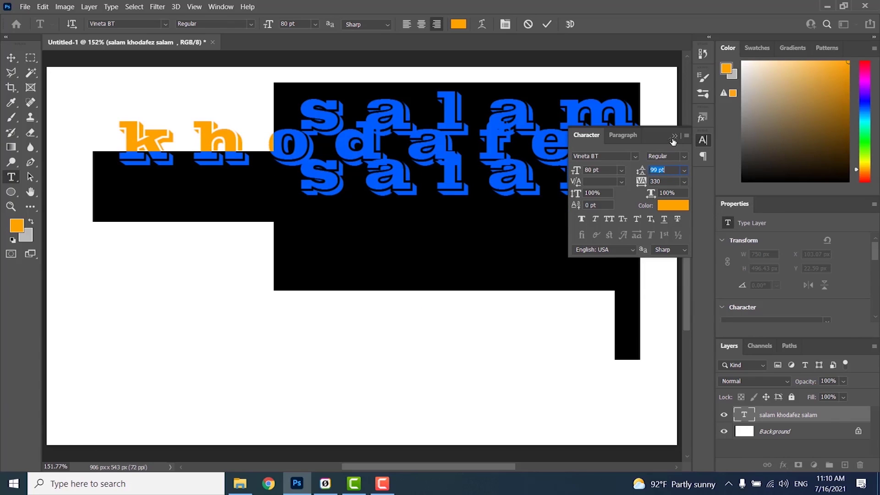
pyautogui.click(675, 136)
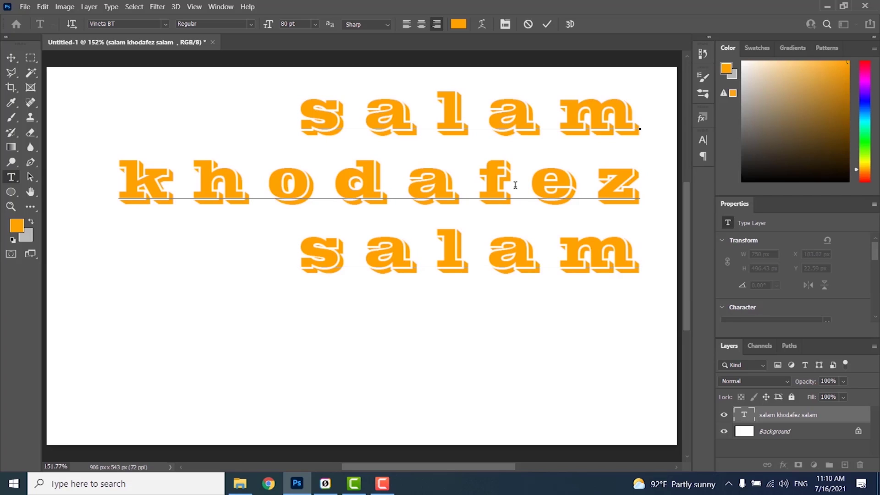
# - Make the salam khodafez salam text vertical, nudge it left and down, then delete the layer
pyautogui.click(498, 184)
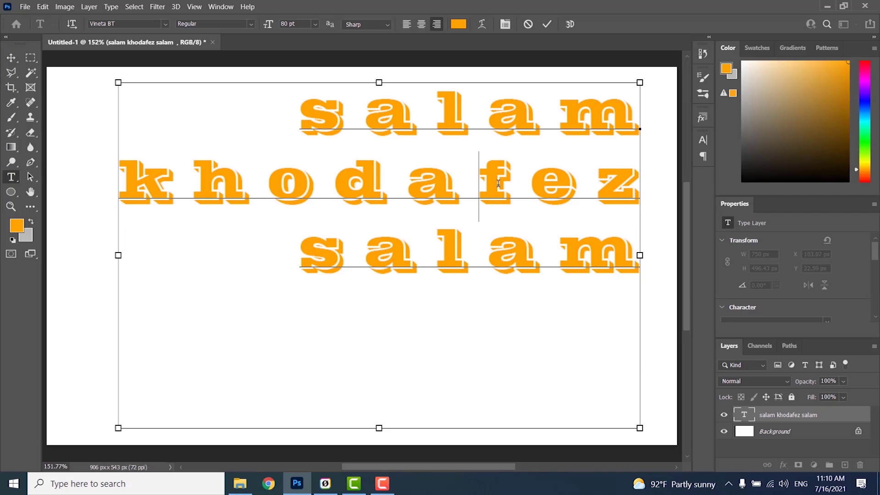
pyautogui.hotkey('ctrl', 'a')
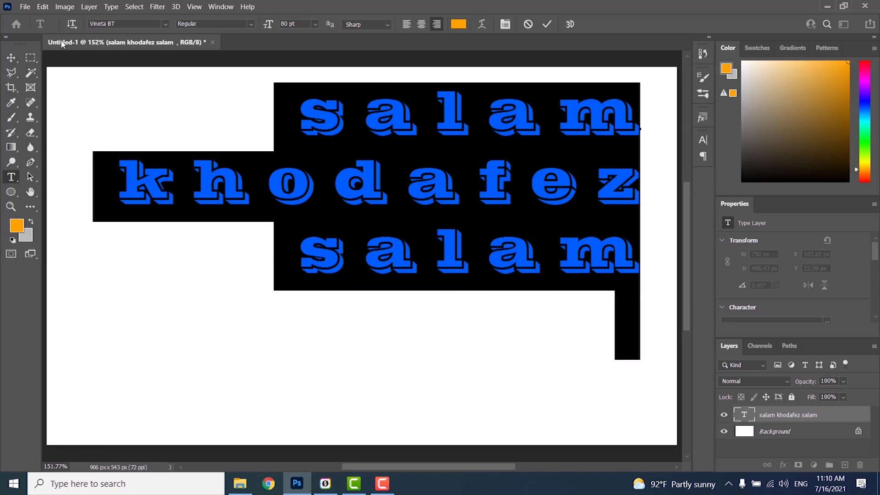
pyautogui.click(71, 25)
pyautogui.click(11, 58)
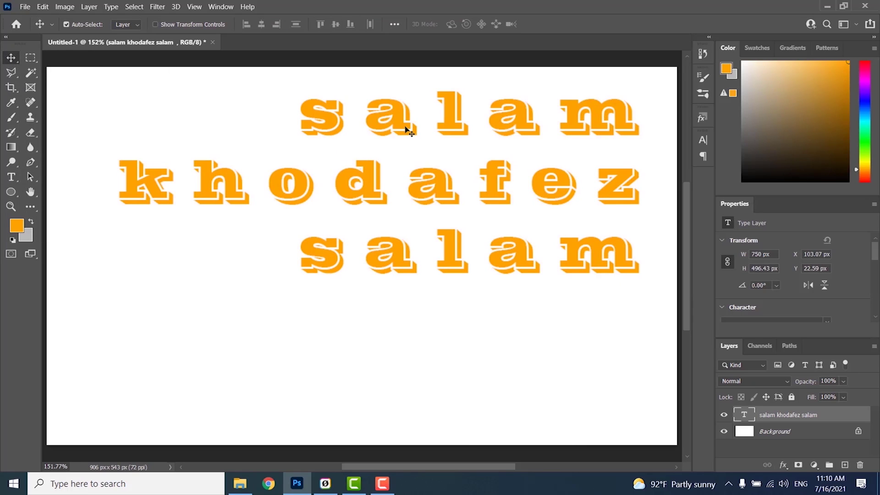
pyautogui.moveTo(407, 129); pyautogui.dragTo(395, 142)
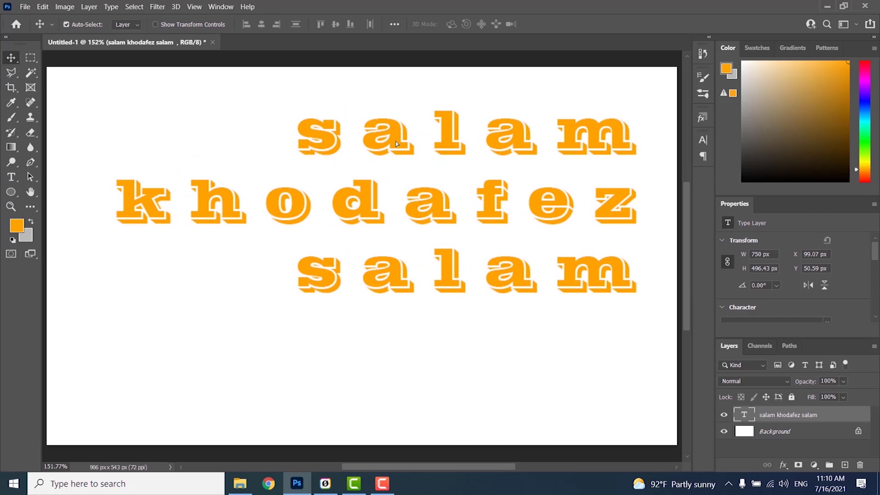
pyautogui.press('Delete')
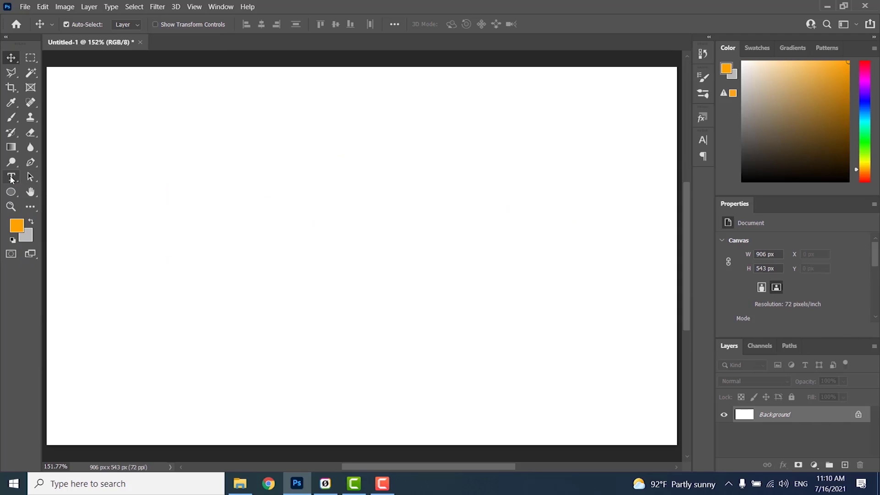
# - Start a vertical text block at the canvas top centre and type 'se'
pyautogui.click(11, 178)
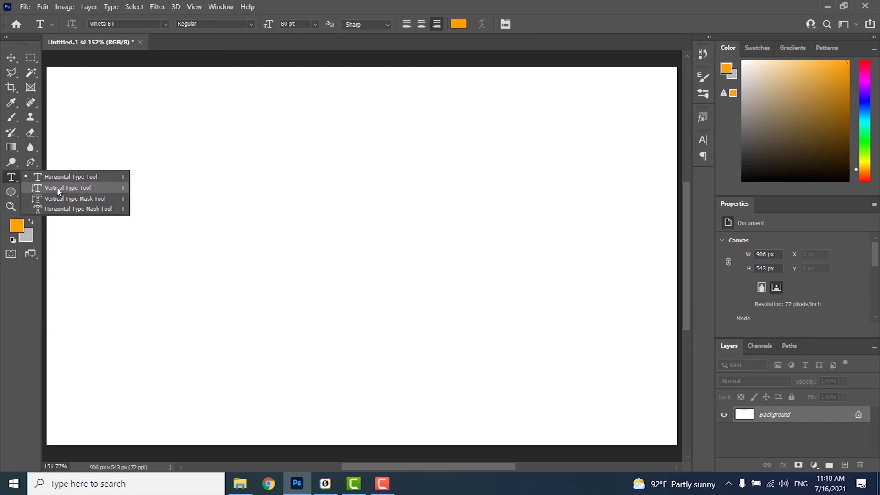
pyautogui.click(59, 190)
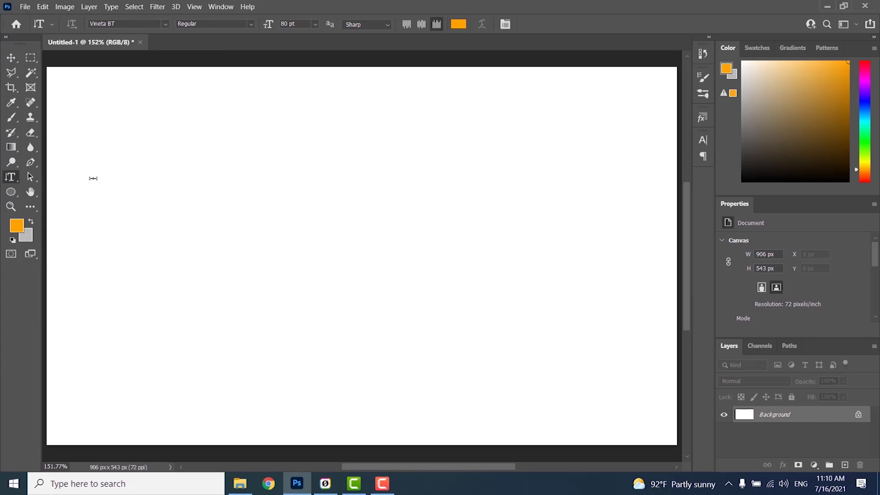
pyautogui.click(320, 114)
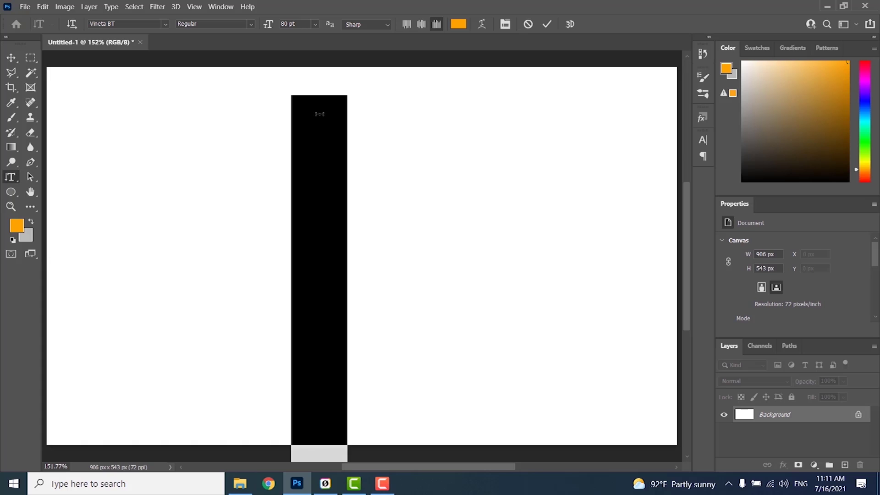
pyautogui.moveTo(416, 216); pyautogui.dragTo(449, 205)
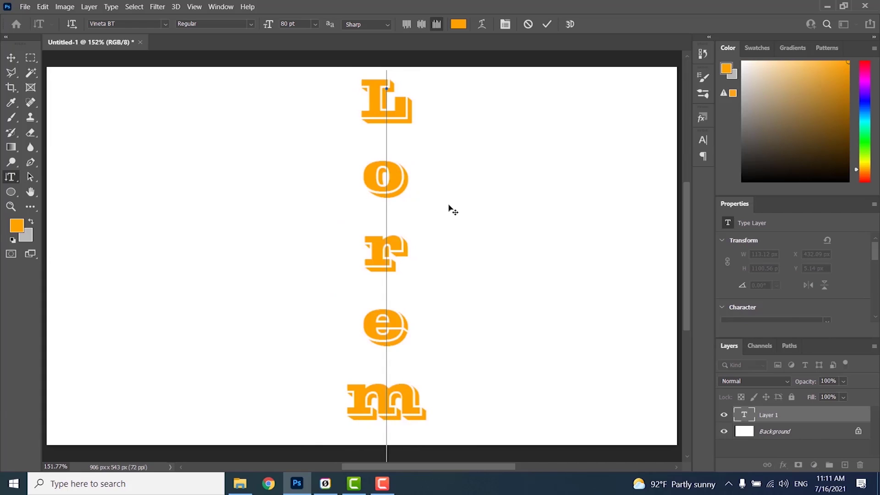
pyautogui.write('sery')
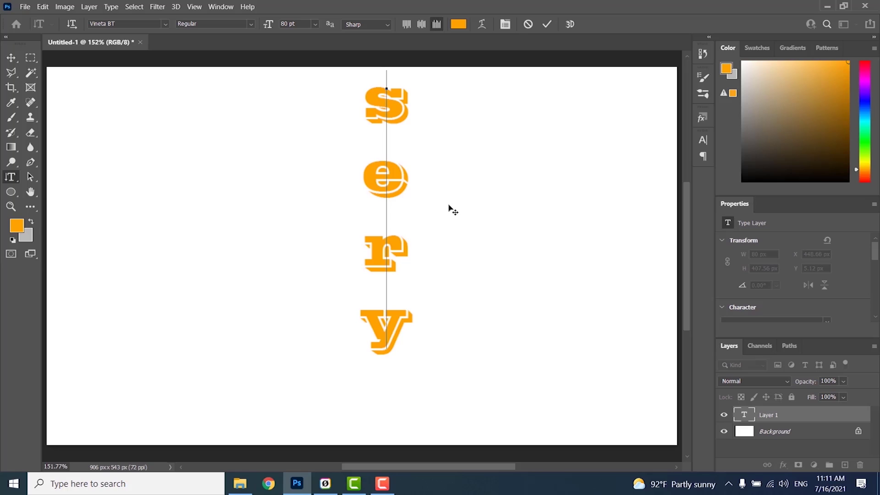
pyautogui.press('BackSpace')
pyautogui.press('BackSpace')
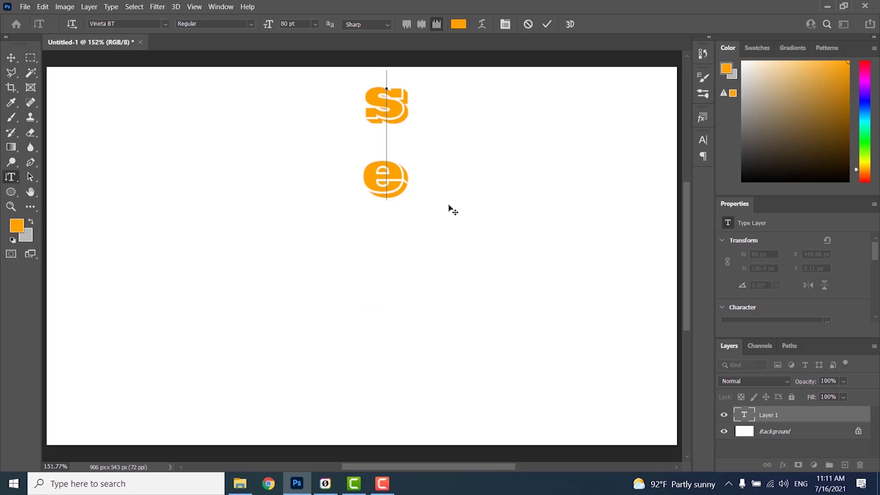
pyautogui.press('BackSpace')
pyautogui.press('BackSpace')
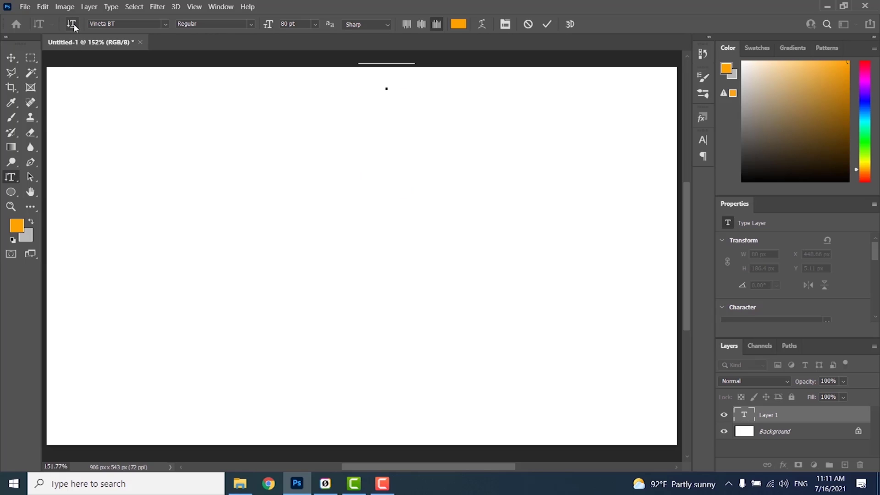
# - Switch to the Horizontal Type Tool, then to the Horizontal Type Mask Tool
pyautogui.rightClick(12, 182)
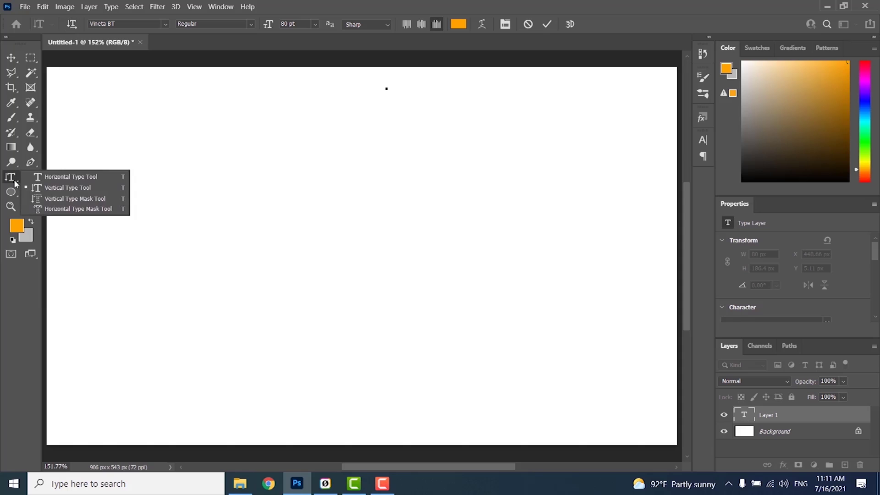
pyautogui.click(45, 177)
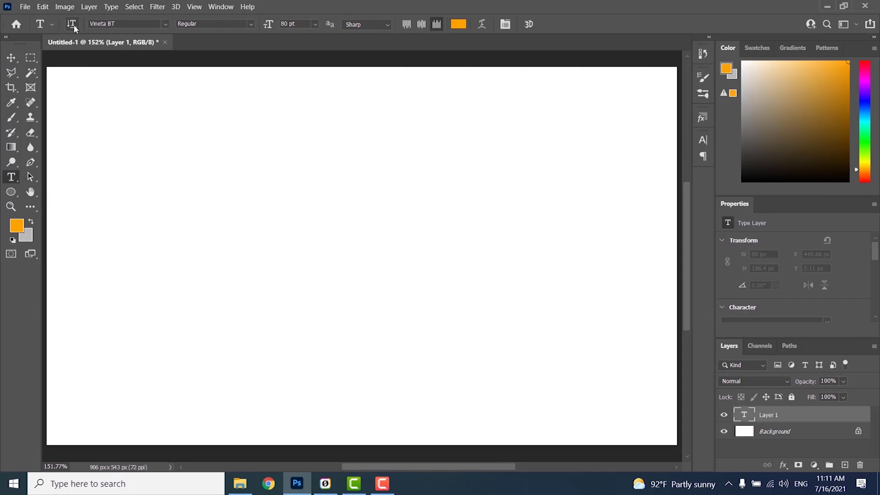
pyautogui.rightClick(15, 178)
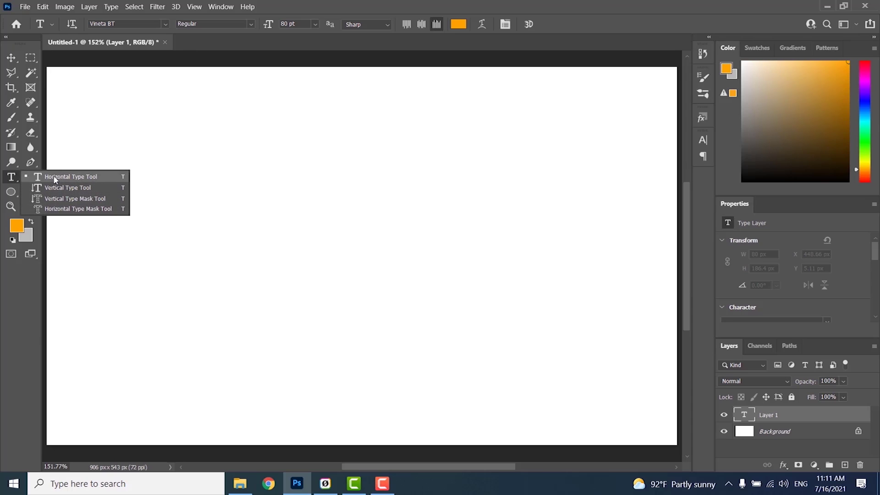
pyautogui.click(61, 209)
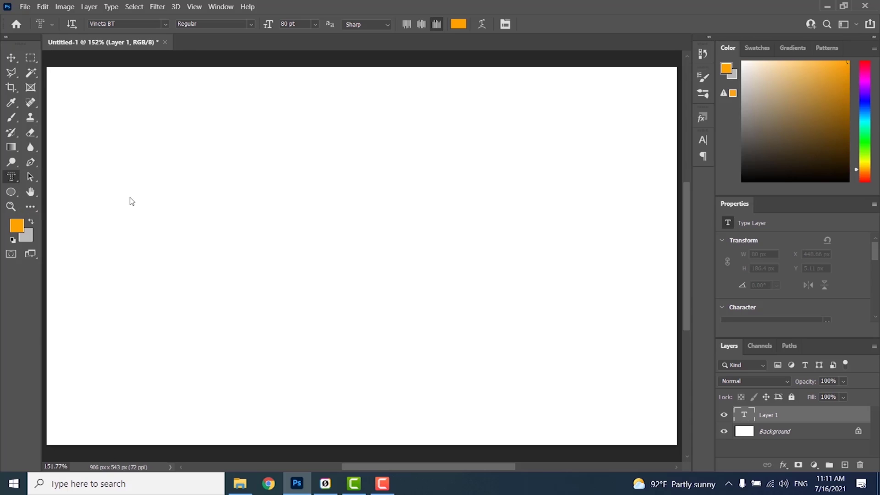
# - Type 'salam' as a text mask near the canvas centre and commit it as a selection
pyautogui.click(245, 177)
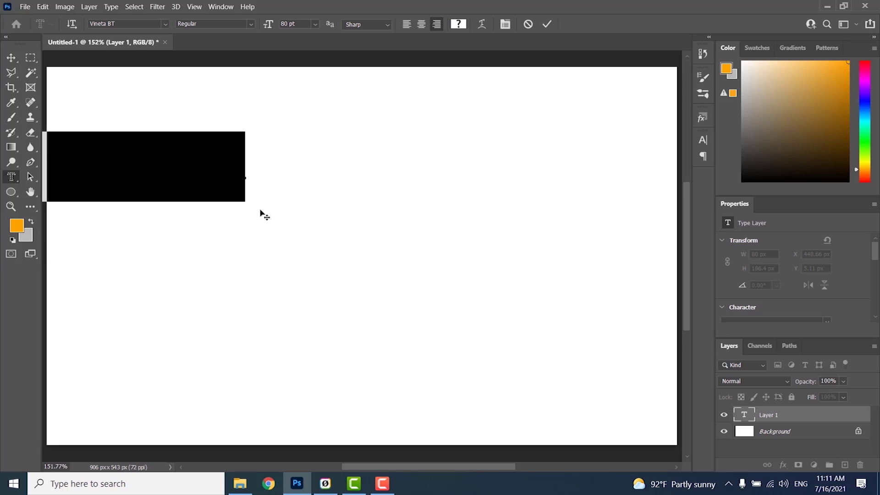
pyautogui.moveTo(486, 238); pyautogui.dragTo(650, 233)
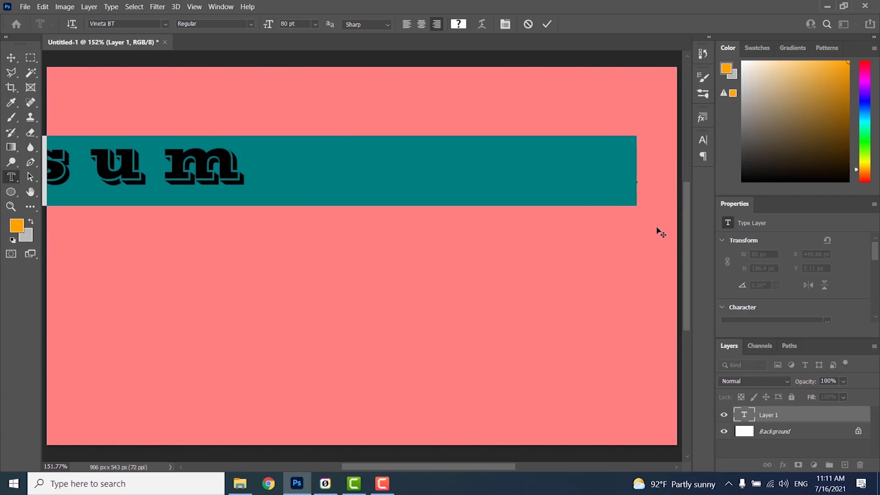
pyautogui.moveTo(649, 233); pyautogui.dragTo(605, 243)
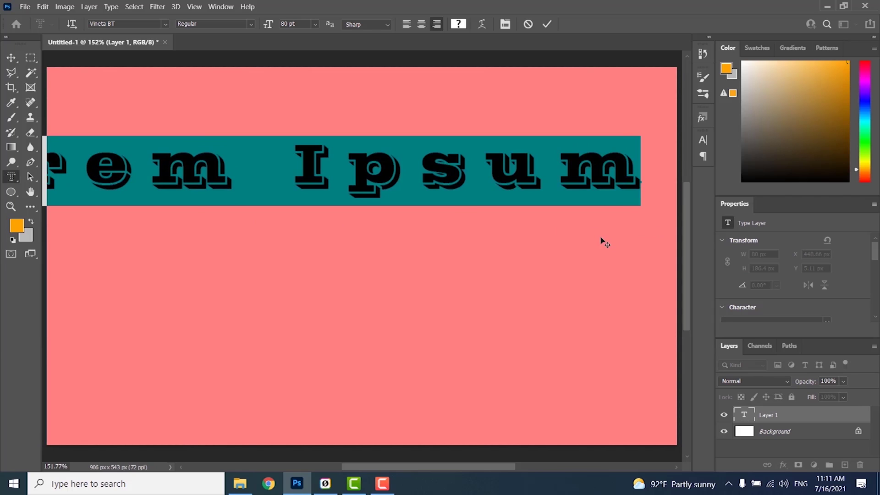
pyautogui.write('sala')
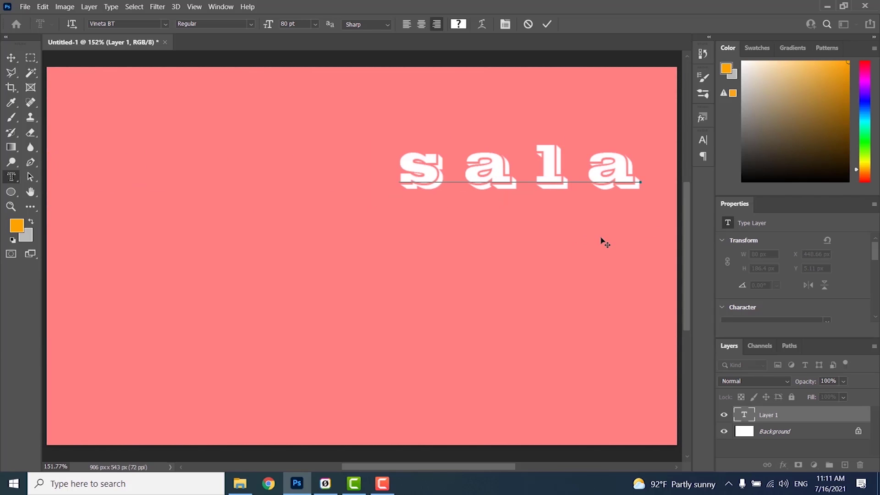
pyautogui.write('m')
pyautogui.moveTo(605, 243); pyautogui.dragTo(524, 247)
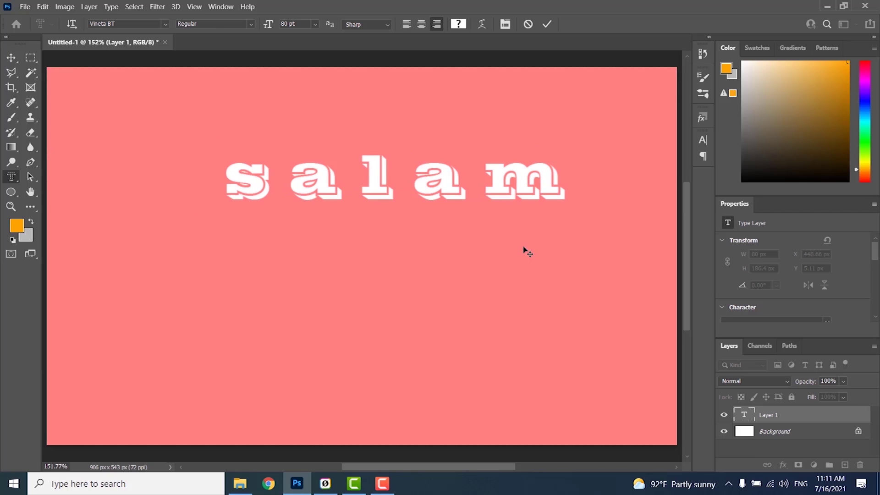
pyautogui.hotkey('ctrl', 'Return')
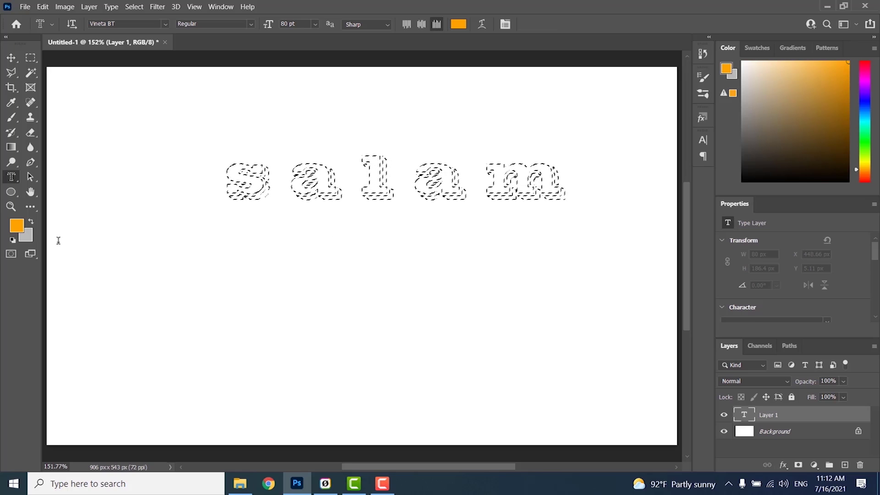
pyautogui.click(11, 121)
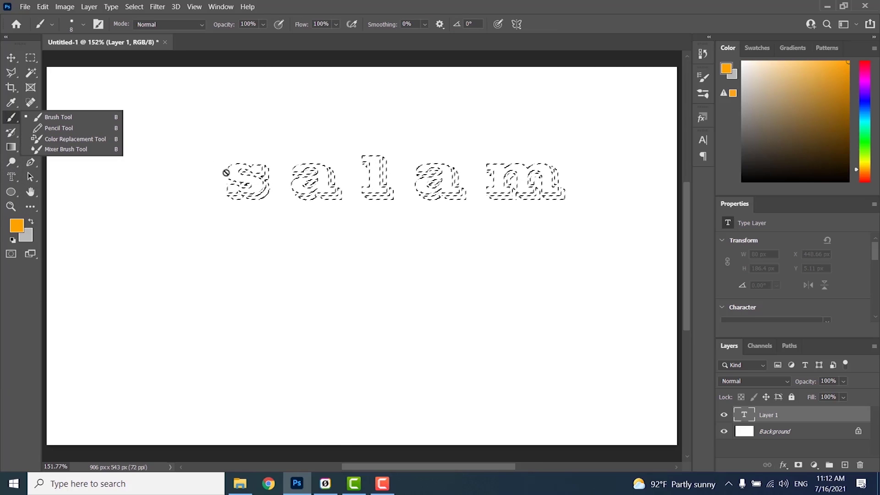
# - Rasterize the type layer and brush orange along the bottom of the salam letters
pyautogui.click(244, 181)
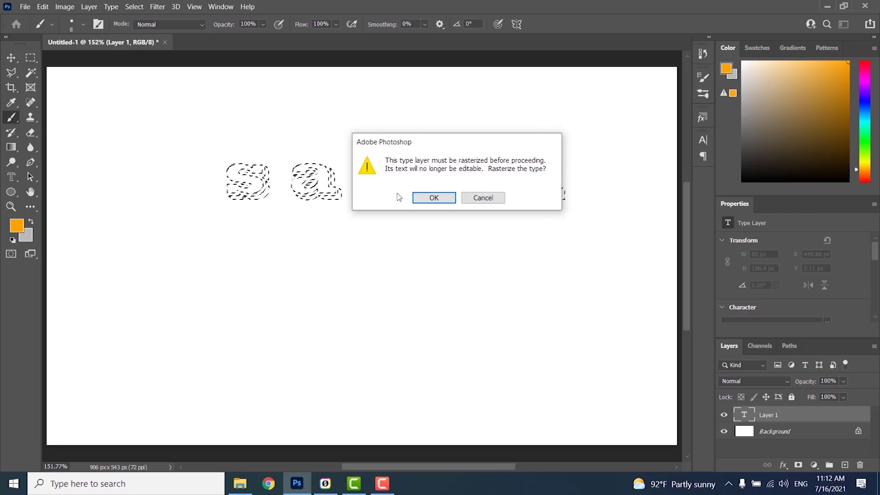
pyautogui.click(431, 197)
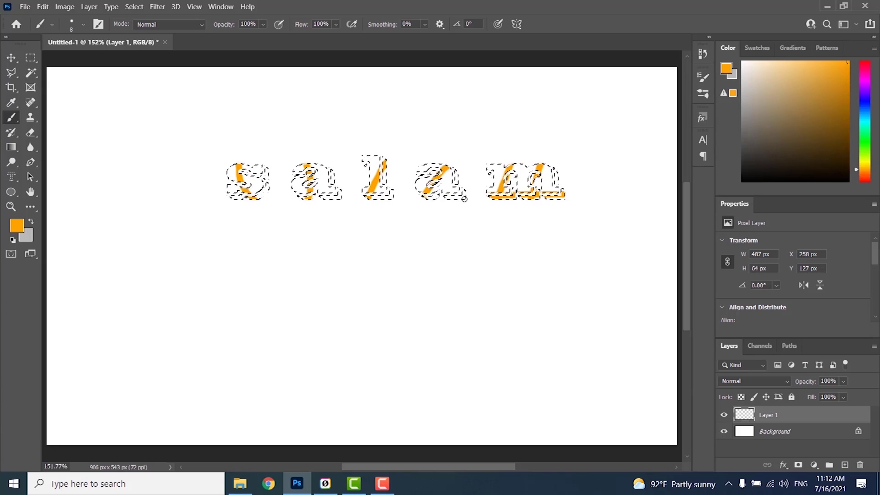
pyautogui.moveTo(409, 197); pyautogui.dragTo(275, 197)
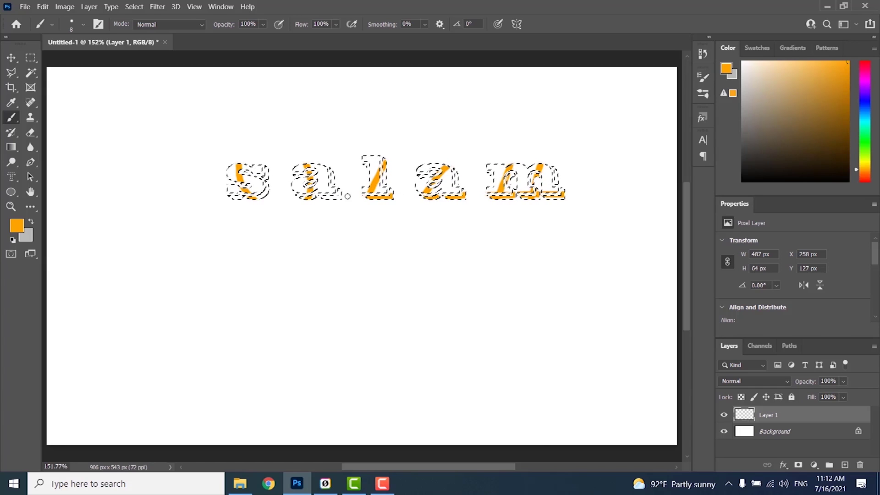
pyautogui.moveTo(275, 196)
pyautogui.mouseDown()
pyautogui.moveTo(228, 194)
pyautogui.moveTo(271, 168)
pyautogui.moveTo(316, 164)
pyautogui.mouseUp()
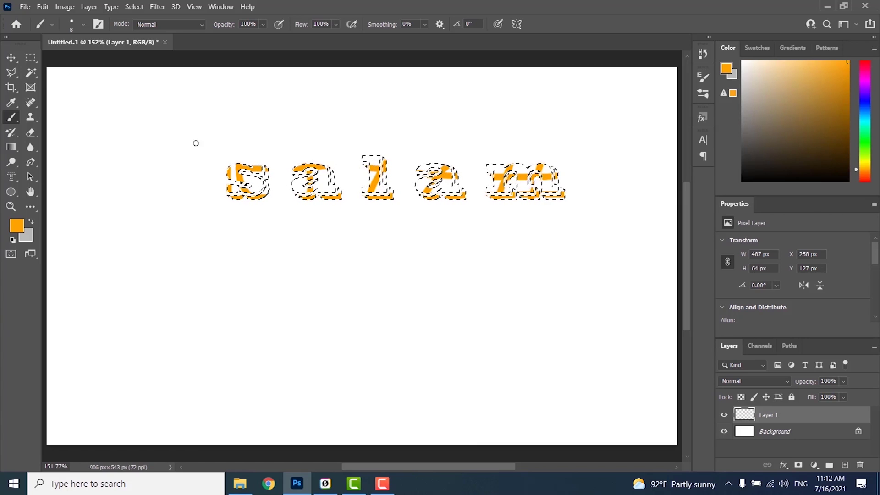
# - Clear the layer selection and drop the salam letter-shaped selection
pyautogui.click(11, 57)
pyautogui.click(98, 112)
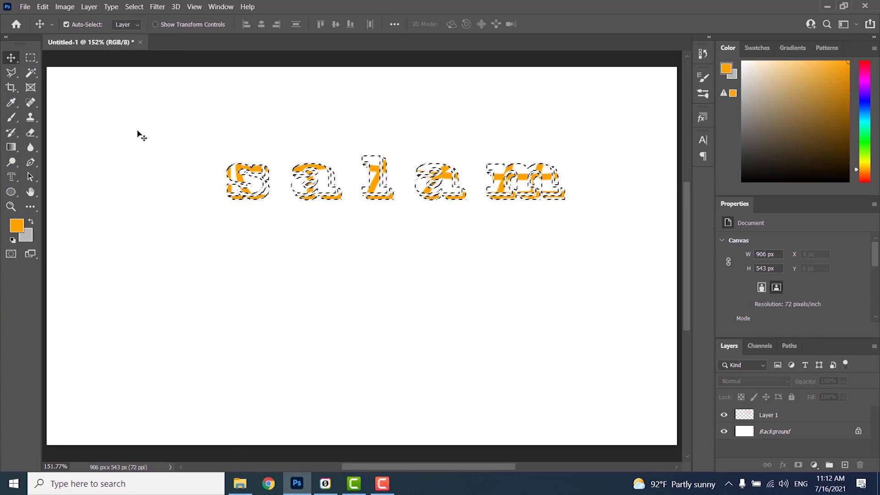
pyautogui.click(30, 58)
pyautogui.click(131, 133)
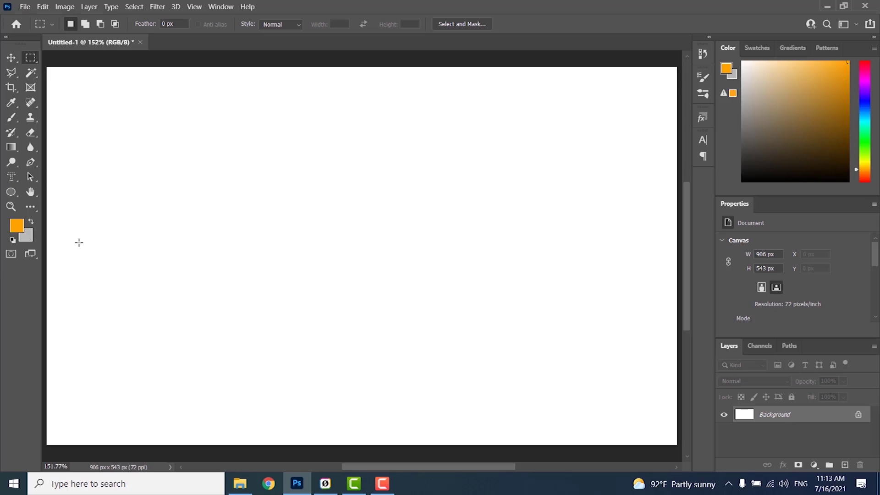
# - Open the foreground Color Picker and shift the hue to pure red ff0000
pyautogui.press('F10')
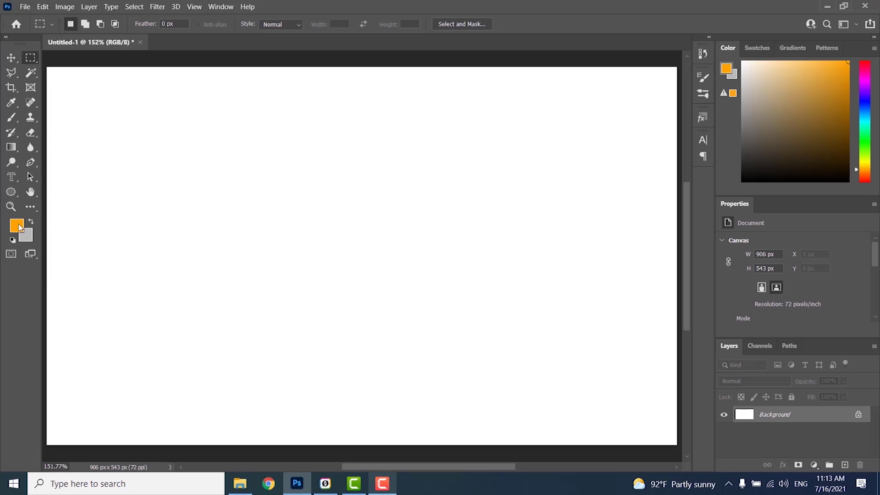
pyautogui.click(17, 234)
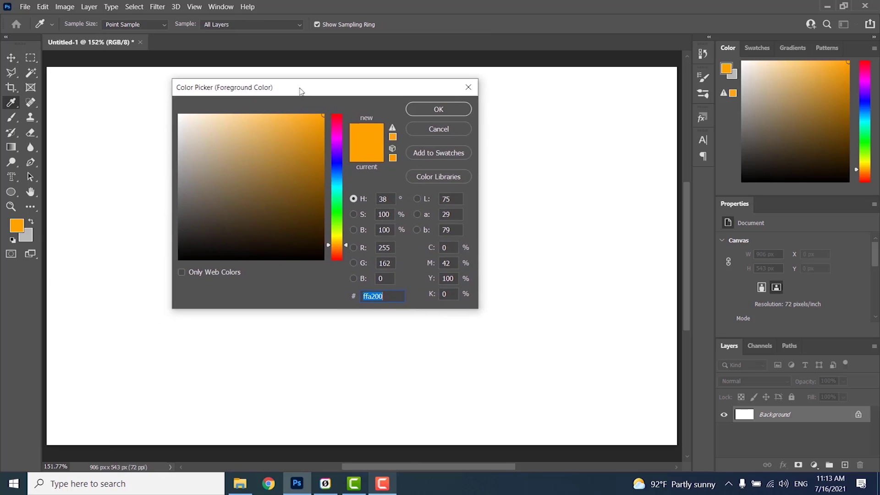
pyautogui.moveTo(246, 248); pyautogui.dragTo(333, 110)
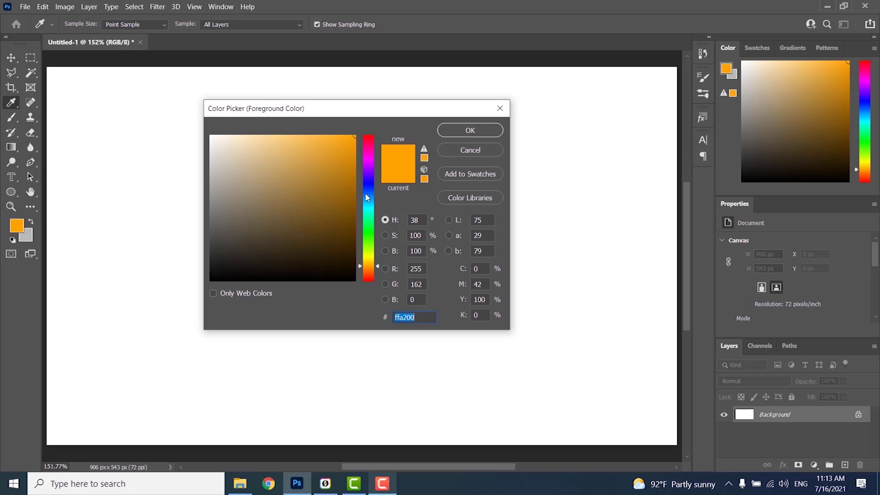
pyautogui.moveTo(368, 197); pyautogui.dragTo(367, 129)
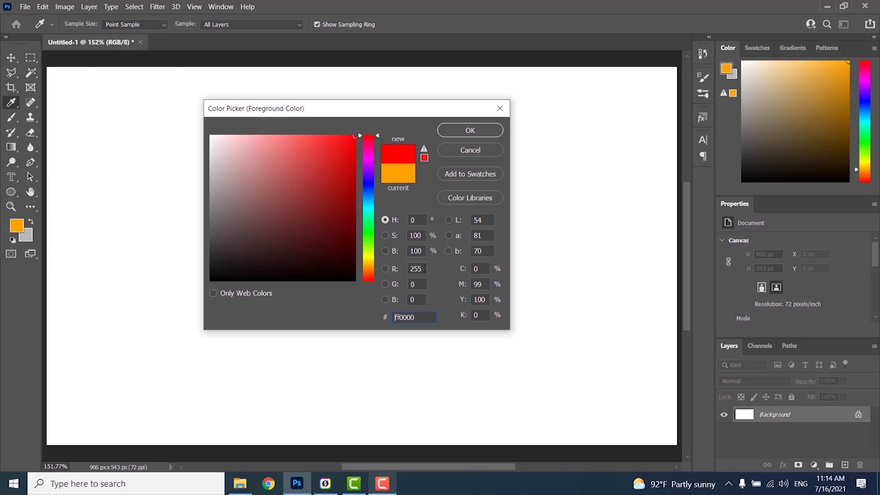
# - Enter R 40, G 50, B 50 (hex 283232) as the foreground colour and confirm
pyautogui.moveTo(425, 270); pyautogui.dragTo(410, 270)
pyautogui.write('40')
pyautogui.doubleClick(420, 284)
pyautogui.write('50')
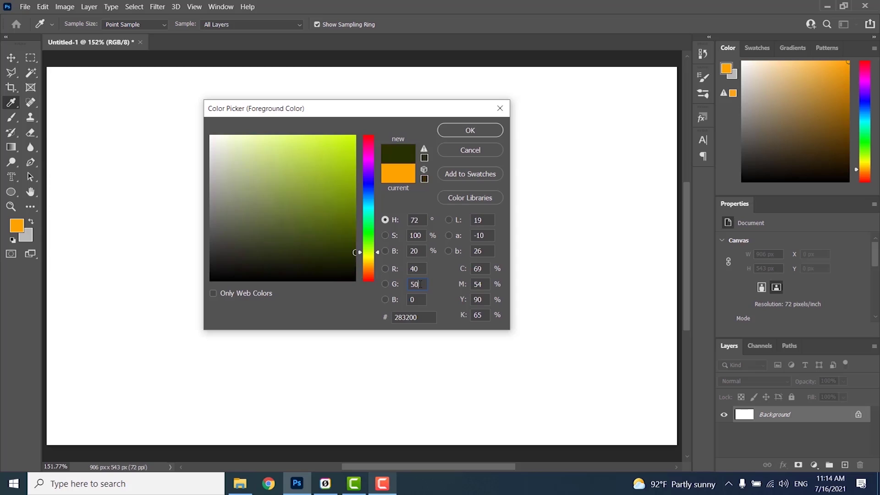
pyautogui.doubleClick(420, 301)
pyautogui.write('50')
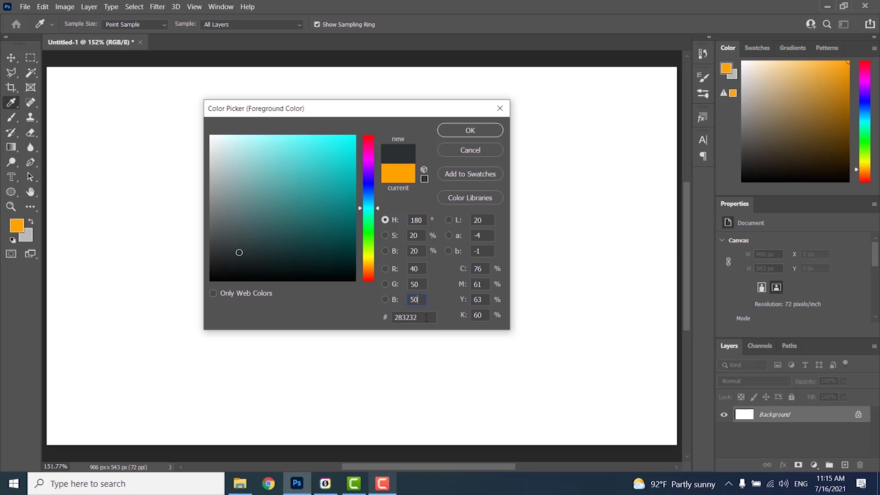
pyautogui.moveTo(426, 317); pyautogui.dragTo(393, 318)
pyautogui.click(488, 130)
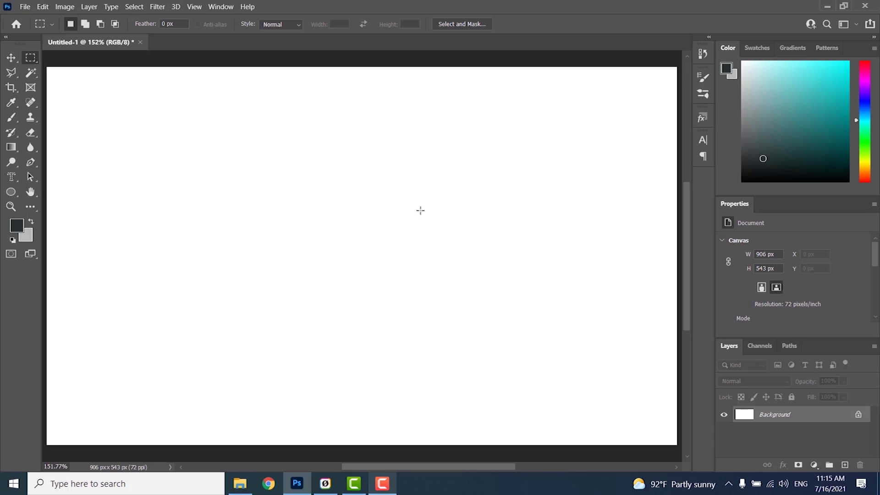
# - Drag the 70993 image from File Explorer onto Photoshop to open 70993.png
pyautogui.click(245, 484)
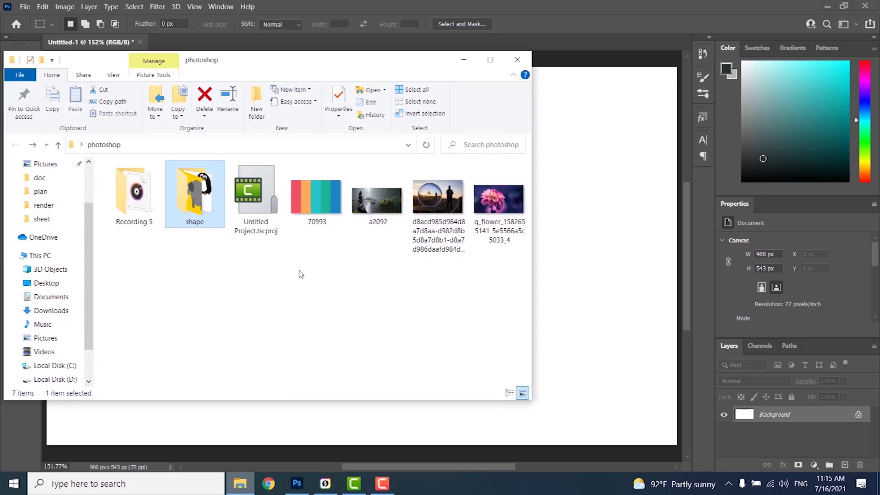
pyautogui.moveTo(351, 61); pyautogui.dragTo(343, 155)
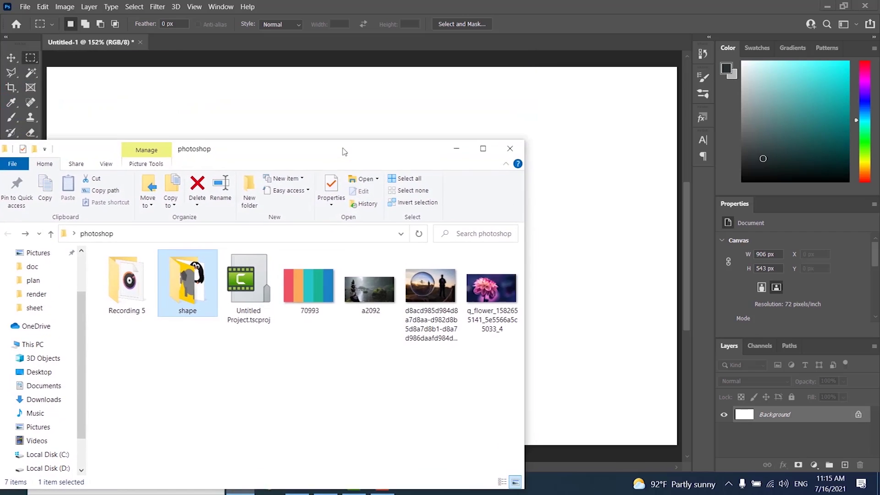
pyautogui.click(311, 292)
pyautogui.moveTo(241, 82); pyautogui.dragTo(234, 40)
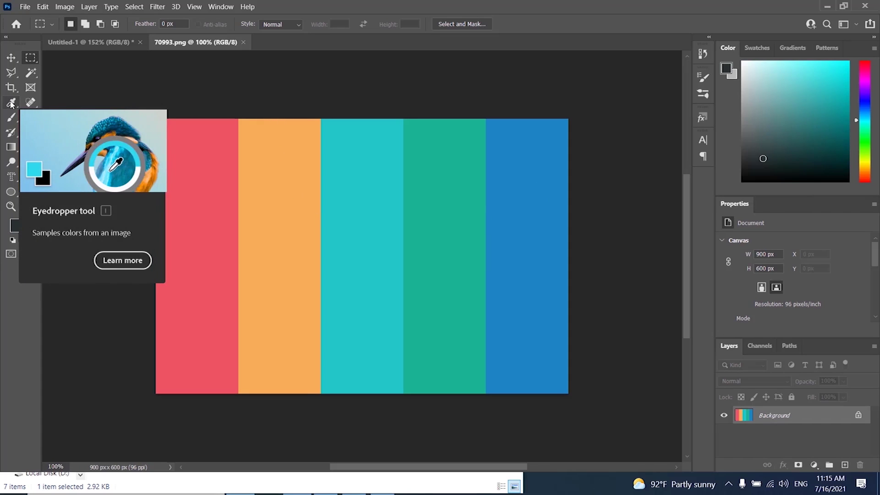
# - Eyedrop the blue stripe in 70993.png as the foreground colour, then return to Untitled-1
pyautogui.click(12, 103)
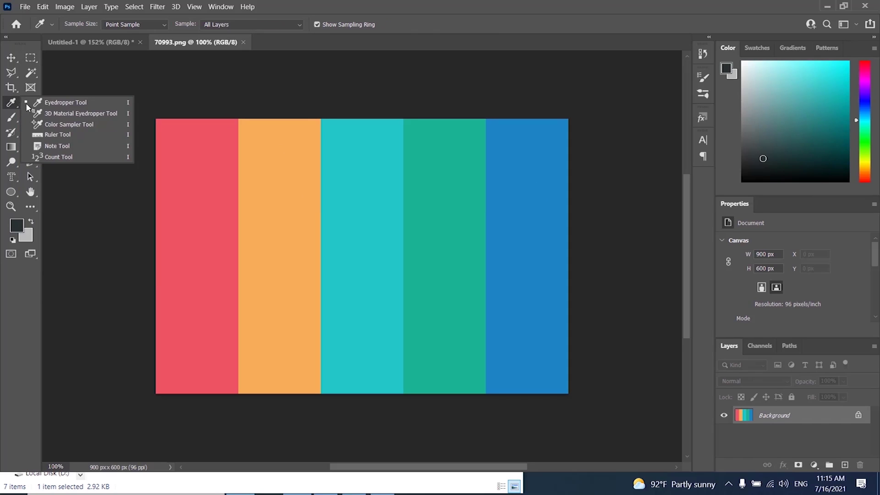
pyautogui.click(66, 103)
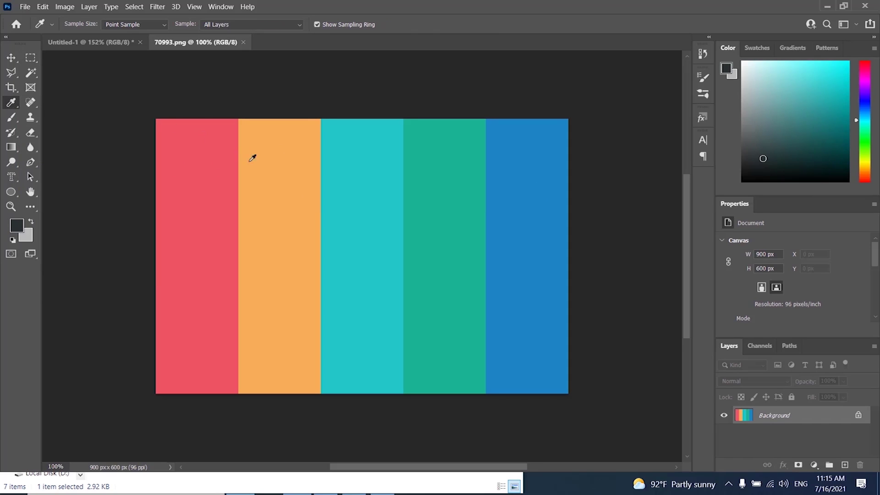
pyautogui.click(521, 191)
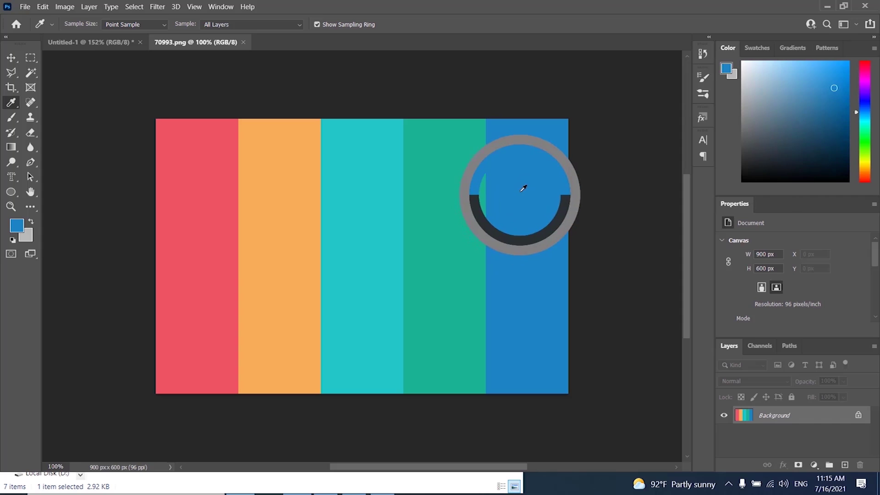
pyautogui.moveTo(523, 189); pyautogui.dragTo(530, 201)
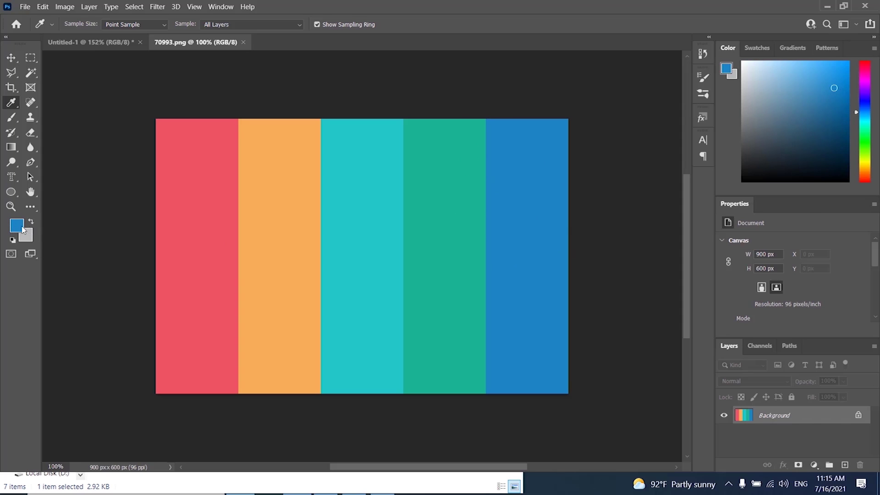
pyautogui.click(112, 43)
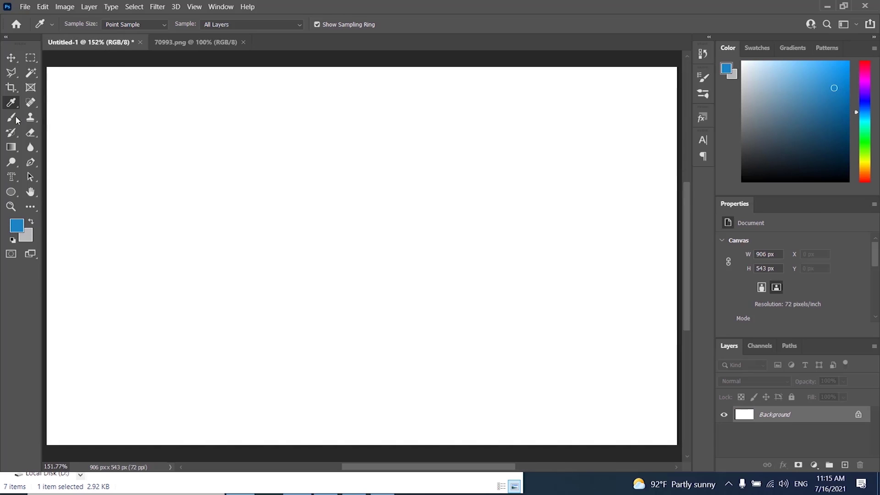
# - Paint test blue brush strokes on Untitled-1, then undo them
pyautogui.click(11, 118)
pyautogui.moveTo(215, 218); pyautogui.dragTo(390, 295)
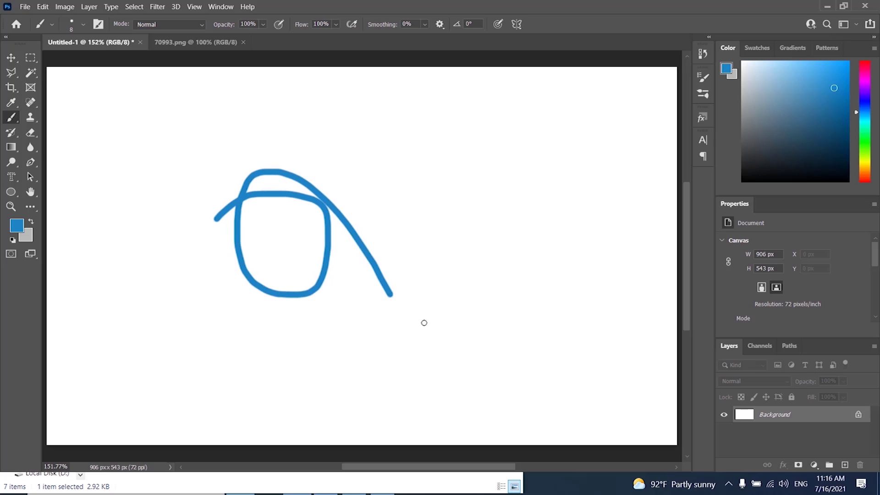
pyautogui.moveTo(424, 322); pyautogui.dragTo(406, 228)
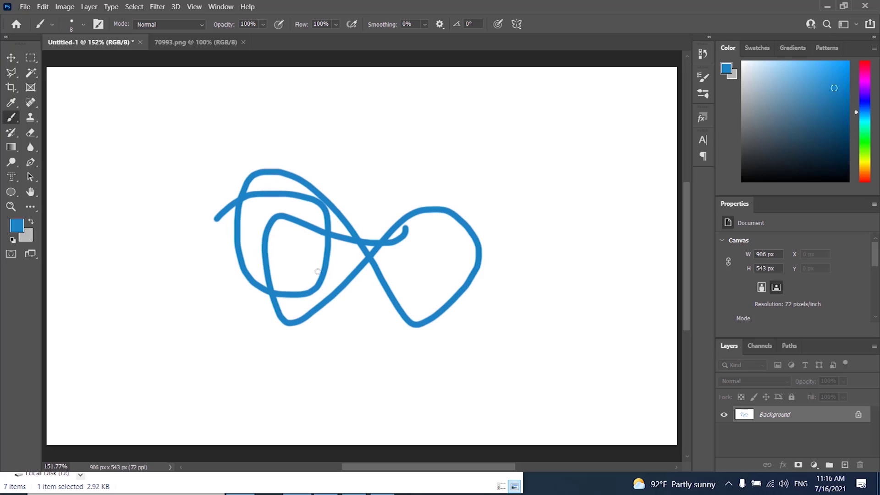
pyautogui.moveTo(317, 271); pyautogui.dragTo(409, 189)
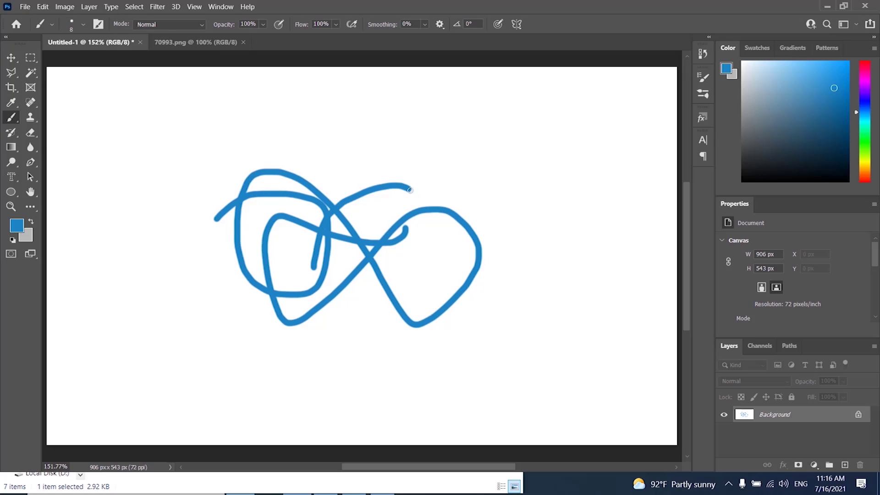
pyautogui.hotkey('ctrl', 'z')
pyautogui.hotkey('ctrl', 'z')
pyautogui.hotkey('ctrl', 'z')
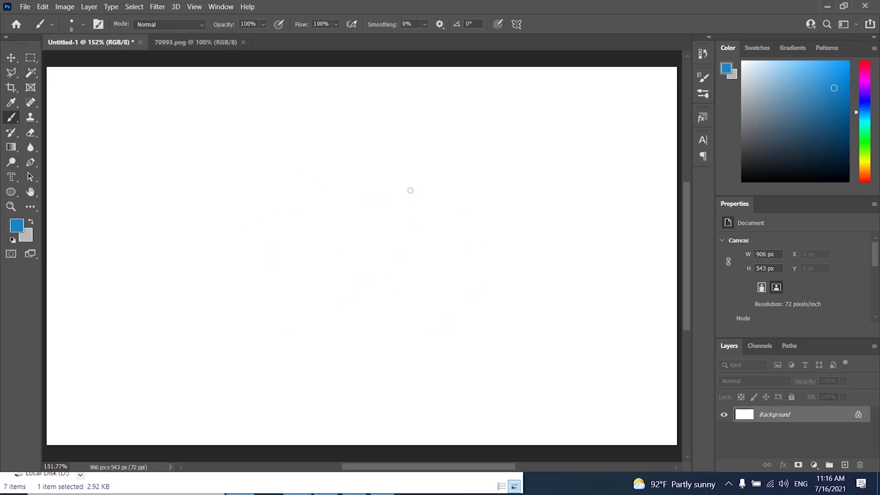
# - Eyedrop the orange stripe as the foreground colour, then close 70993.png
pyautogui.click(208, 49)
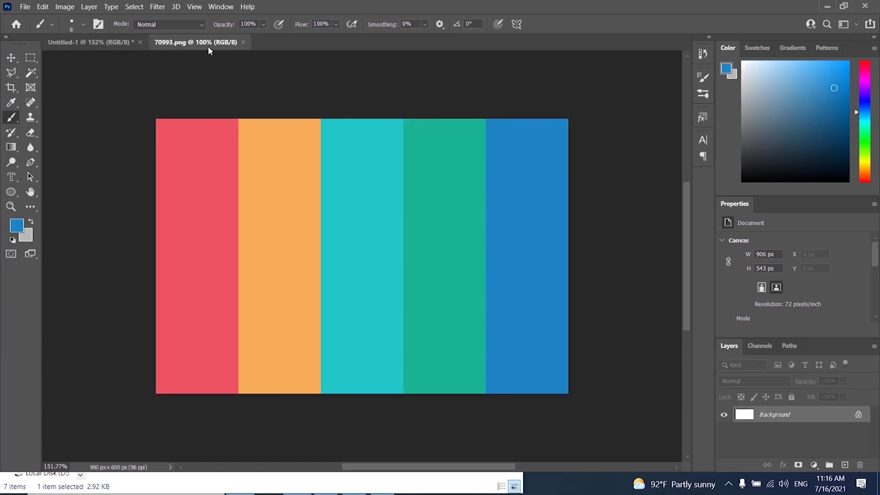
pyautogui.click(11, 102)
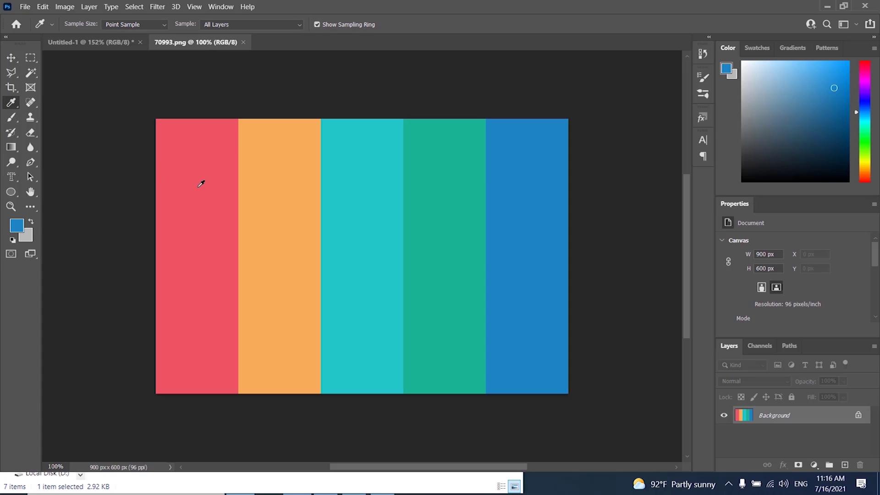
pyautogui.click(280, 193)
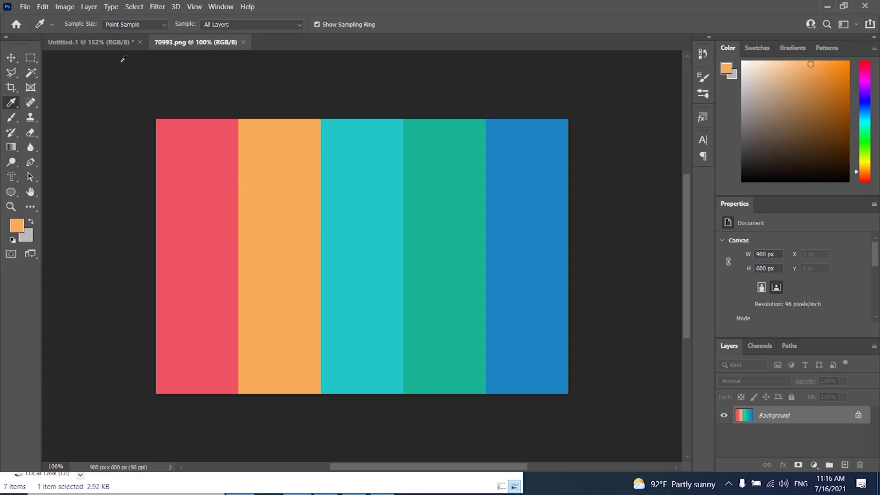
pyautogui.click(121, 48)
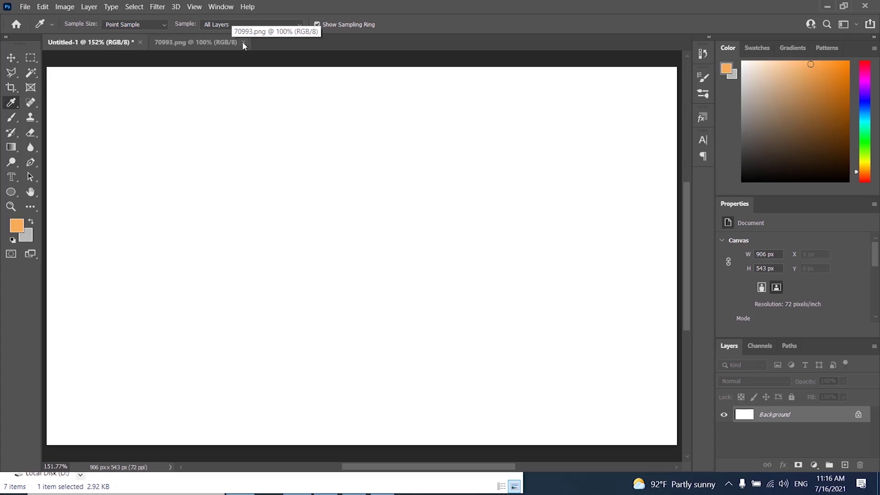
pyautogui.click(244, 42)
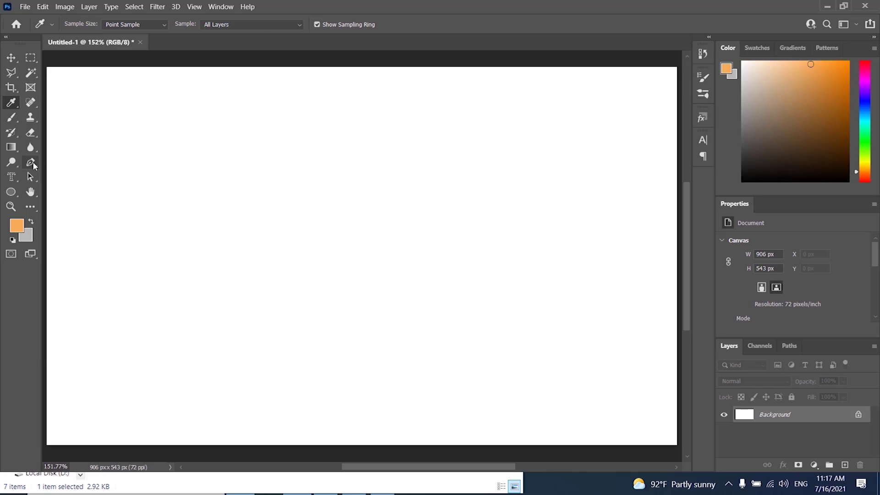
# - Pick the Pen tool in Shape mode and place the first point of Shape 1
pyautogui.click(31, 163)
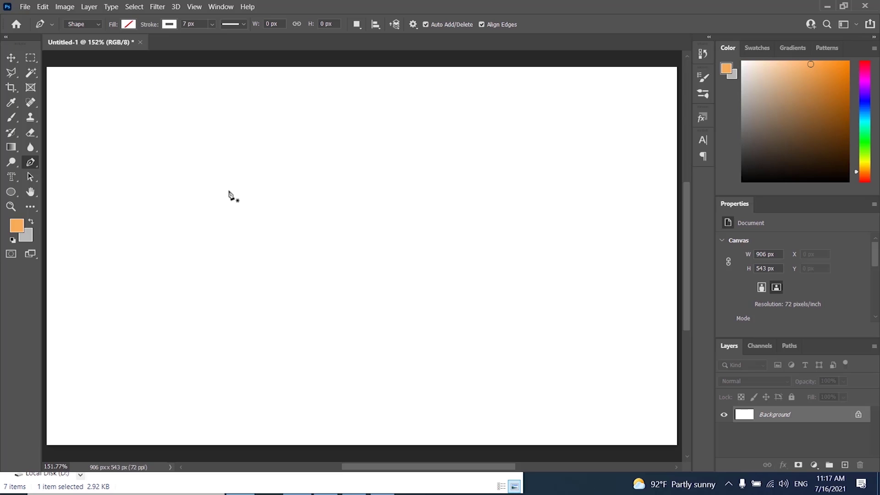
pyautogui.click(231, 187)
# - Click out the spiky lower and right corners of the new shape's outline
pyautogui.click(195, 288)
pyautogui.click(304, 292)
pyautogui.click(239, 273)
pyautogui.click(325, 255)
pyautogui.click(280, 243)
pyautogui.click(358, 220)
pyautogui.click(325, 213)
pyautogui.click(367, 186)
pyautogui.click(318, 191)
# - Add the top corners and a curved bump, closing the spiky outline at its start
pyautogui.click(295, 206)
pyautogui.click(291, 190)
pyautogui.click(270, 219)
pyautogui.moveTo(270, 185); pyautogui.dragTo(235, 193)
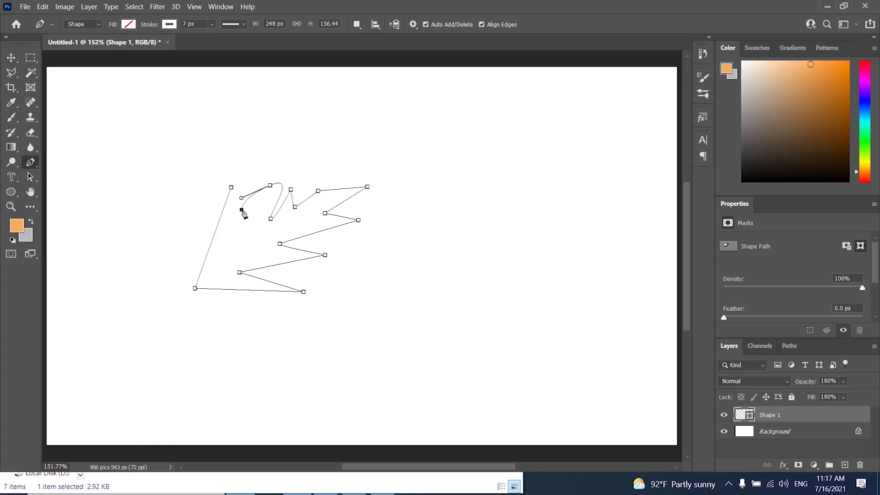
pyautogui.click(230, 187)
pyautogui.click(260, 190)
pyautogui.hotkey('ctrl', 'z')
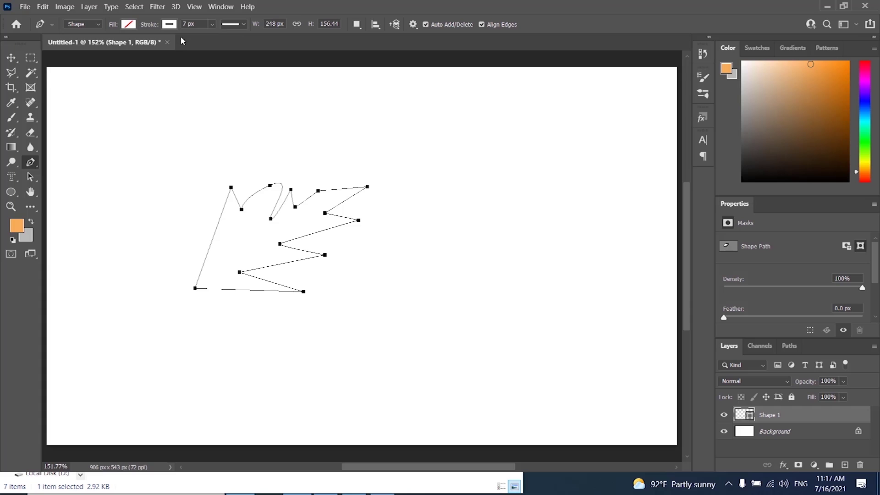
# - Try charcoal and other recent swatches as the spiky shape's fill
pyautogui.click(169, 24)
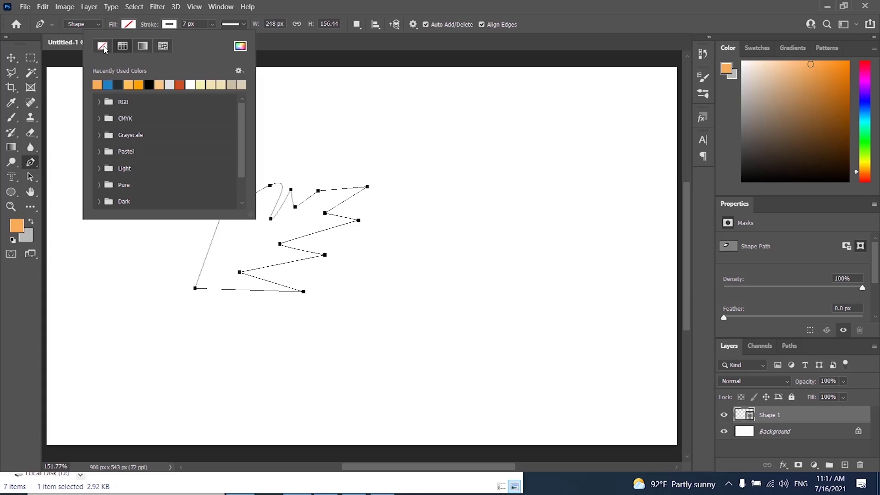
pyautogui.click(129, 25)
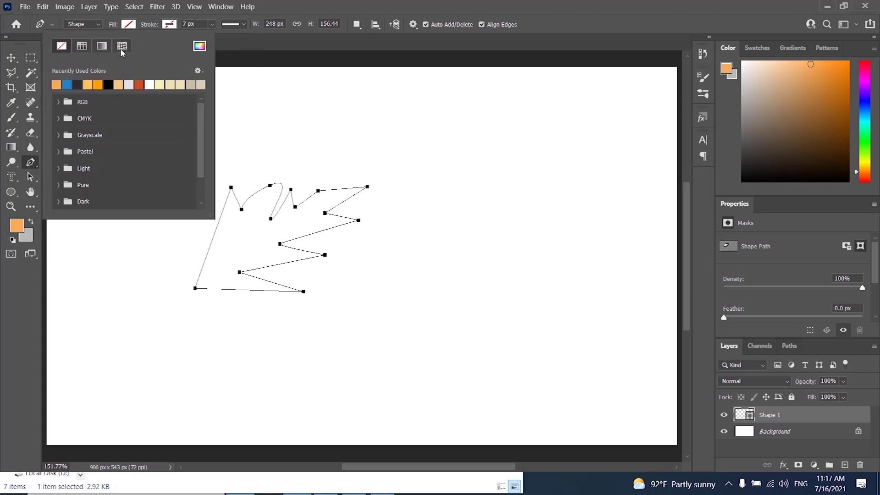
pyautogui.click(83, 81)
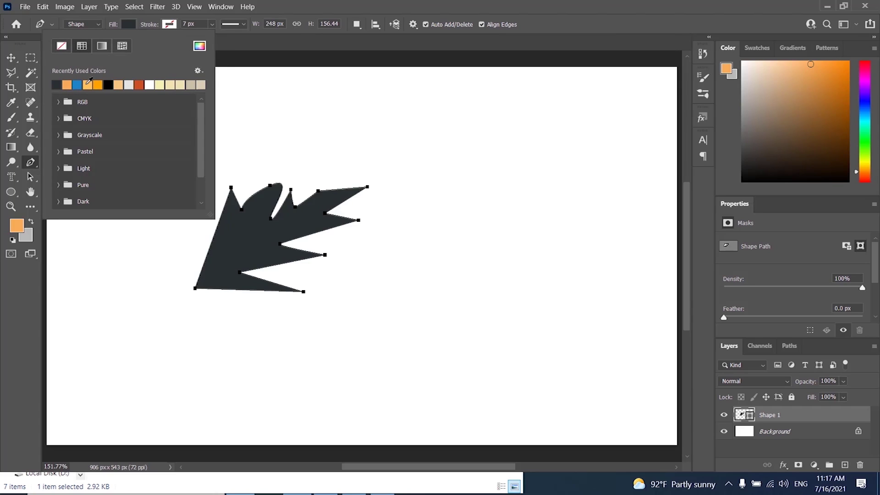
pyautogui.click(88, 84)
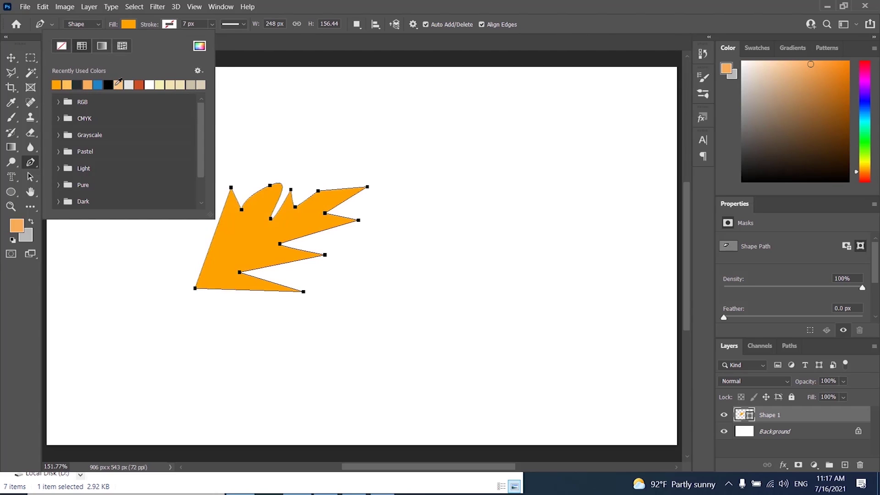
pyautogui.click(109, 85)
# - Set the shape's fill to custom bright red f80808 in the Color Picker
pyautogui.click(199, 46)
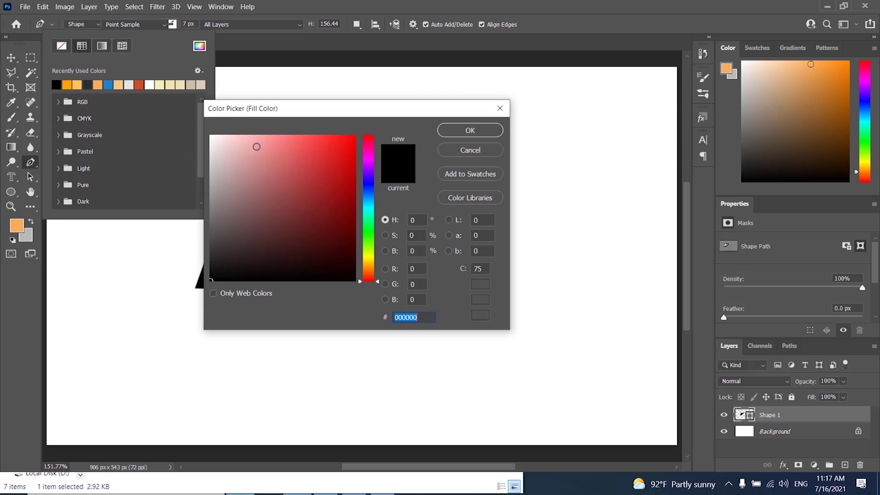
pyautogui.click(300, 181)
pyautogui.click(346, 140)
pyautogui.moveTo(332, 113); pyautogui.dragTo(467, 115)
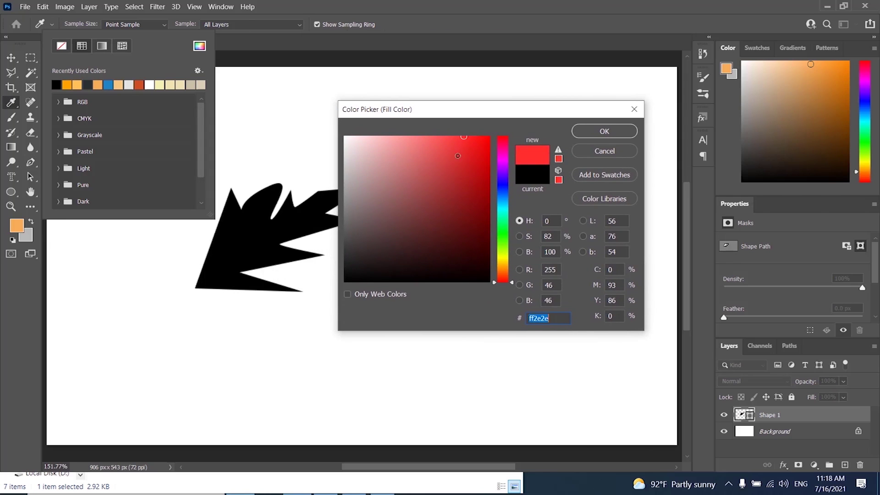
pyautogui.click(529, 318)
pyautogui.click(486, 140)
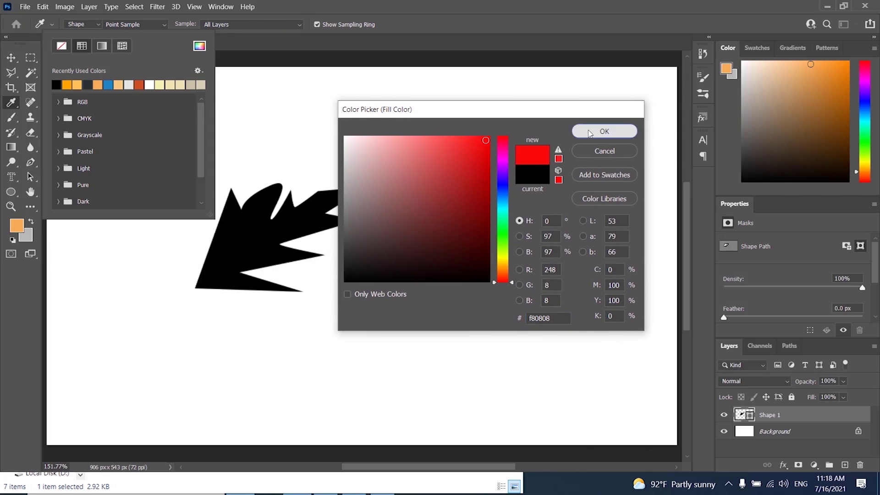
pyautogui.click(592, 131)
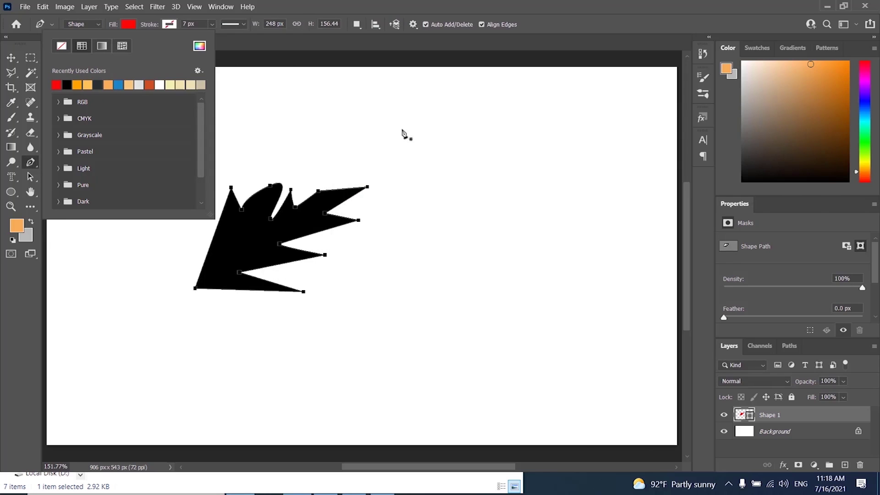
pyautogui.click(136, 23)
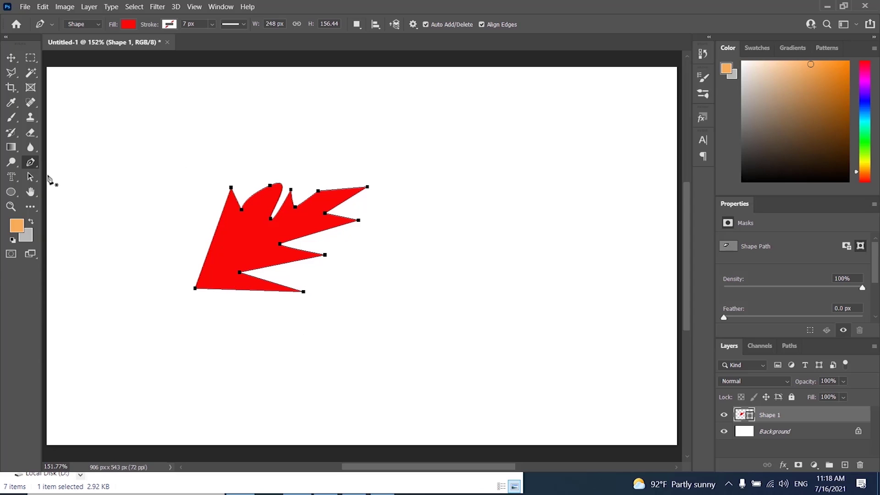
# - Start Shape 2 above-right of the spiky shape, trialling triangle points and fill, leaving one anchor
pyautogui.click(407, 142)
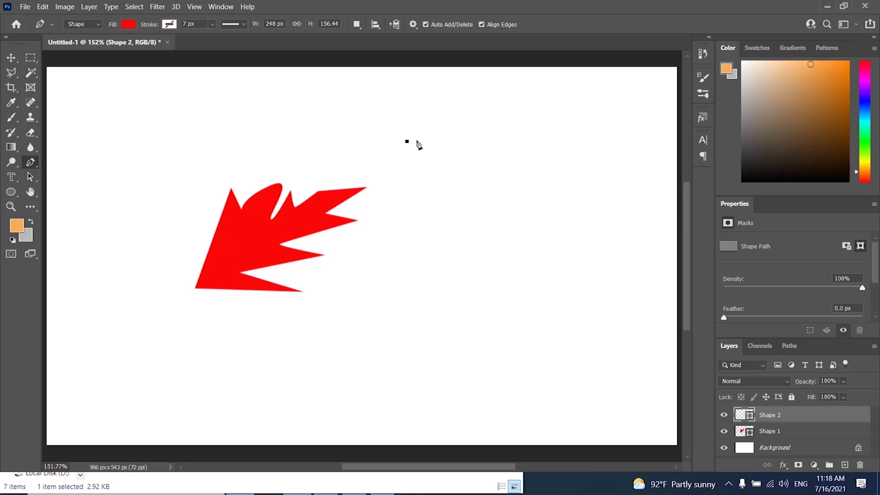
pyautogui.click(495, 176)
pyautogui.click(468, 89)
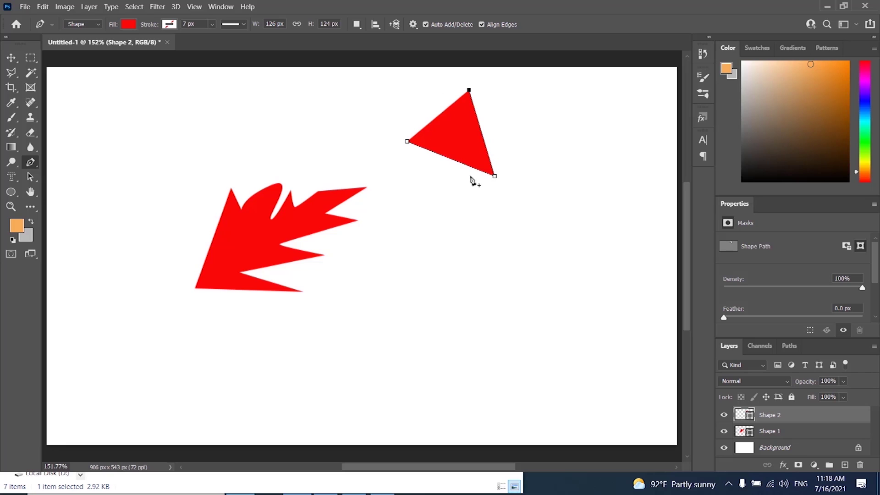
pyautogui.click(129, 25)
pyautogui.click(61, 45)
pyautogui.click(138, 25)
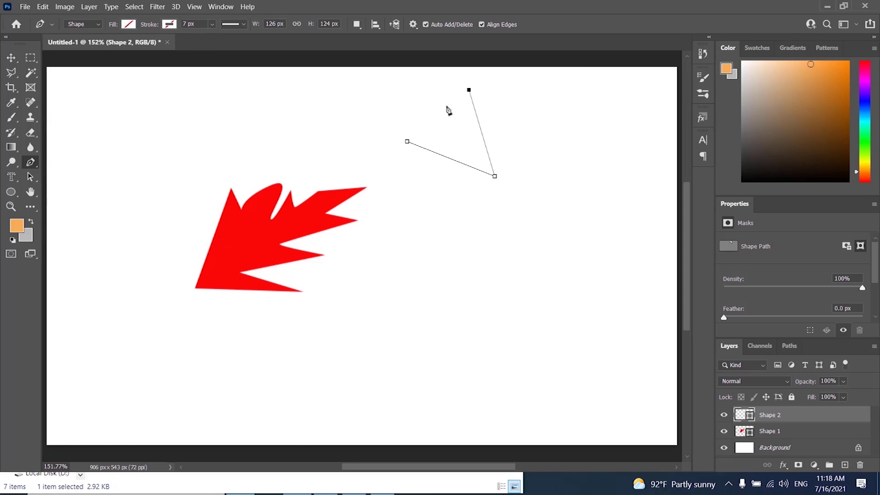
pyautogui.click(478, 124)
pyautogui.click(492, 166)
pyautogui.hotkey('ctrl', 'z')
pyautogui.hotkey('ctrl', 'z')
pyautogui.hotkey('ctrl', 'z')
pyautogui.hotkey('ctrl', 'z')
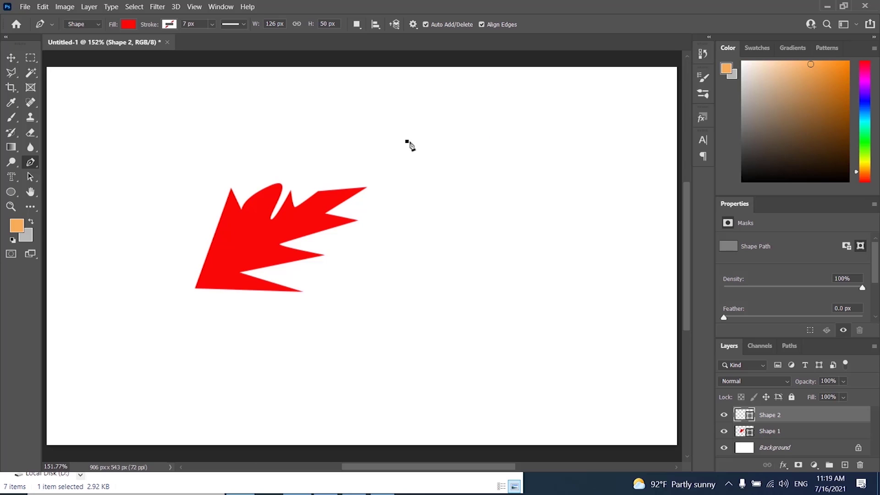
# - Place Shape 2's second point and drag its handles into a 172 × 47 px dome curve
pyautogui.click(526, 143)
pyautogui.moveTo(527, 145)
pyautogui.mouseDown()
pyautogui.moveTo(561, 201)
pyautogui.moveTo(583, 200)
pyautogui.moveTo(588, 146)
pyautogui.moveTo(561, 97)
pyautogui.moveTo(590, 173)
pyautogui.moveTo(565, 243)
pyautogui.moveTo(552, 232)
pyautogui.moveTo(610, 197)
pyautogui.moveTo(621, 226)
pyautogui.moveTo(588, 237)
pyautogui.moveTo(585, 199)
pyautogui.moveTo(585, 215)
pyautogui.mouseUp()
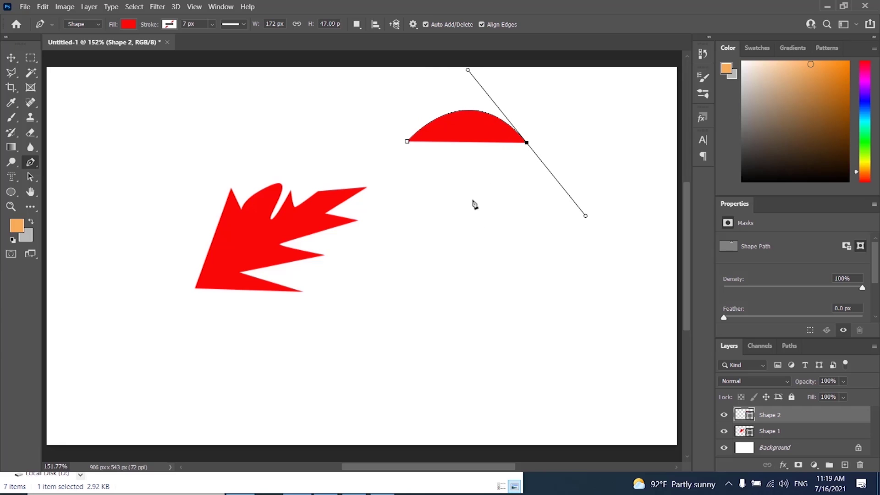
pyautogui.click(462, 213)
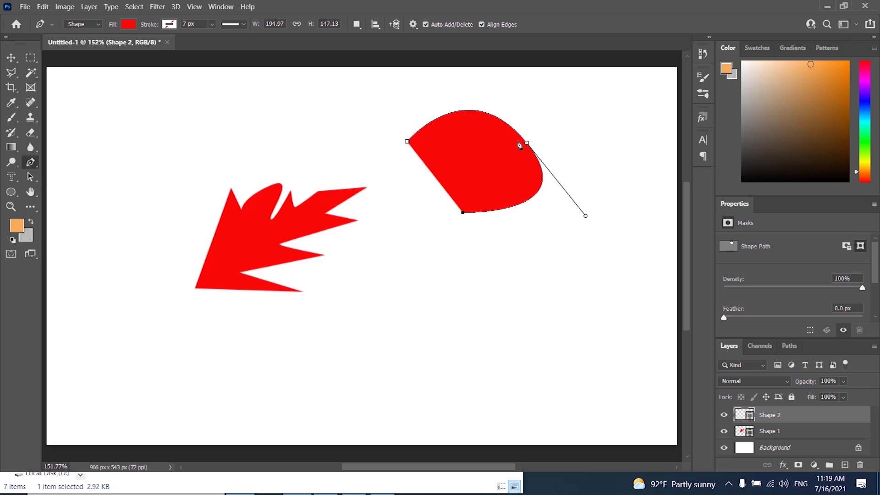
pyautogui.click(407, 142)
pyautogui.hotkey('ctrl', 'z')
pyautogui.hotkey('ctrl', 'z')
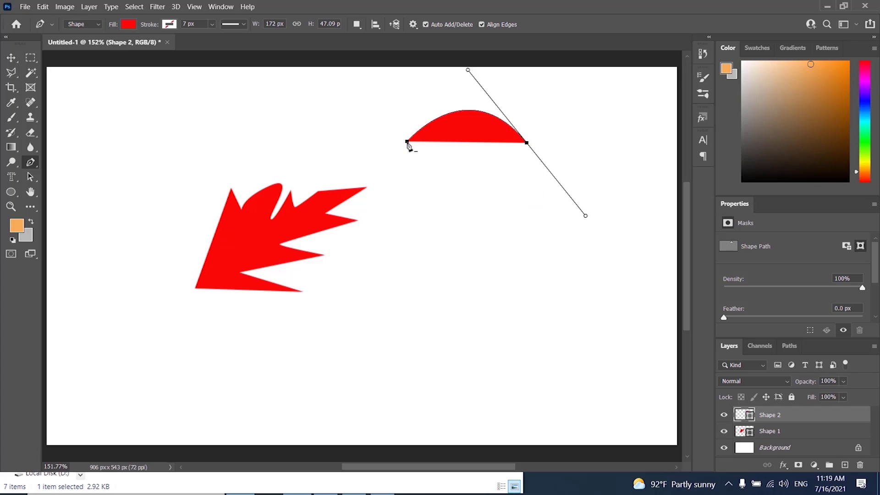
pyautogui.click(477, 221)
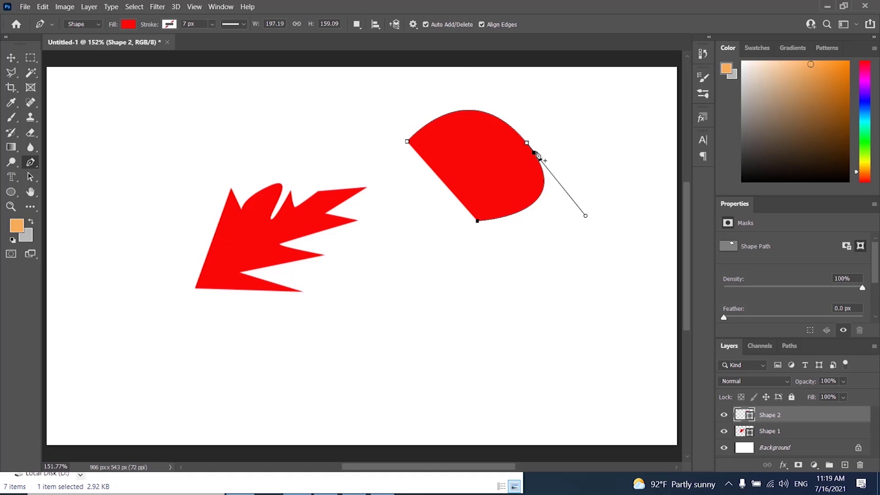
pyautogui.hotkey('ctrl', 'z')
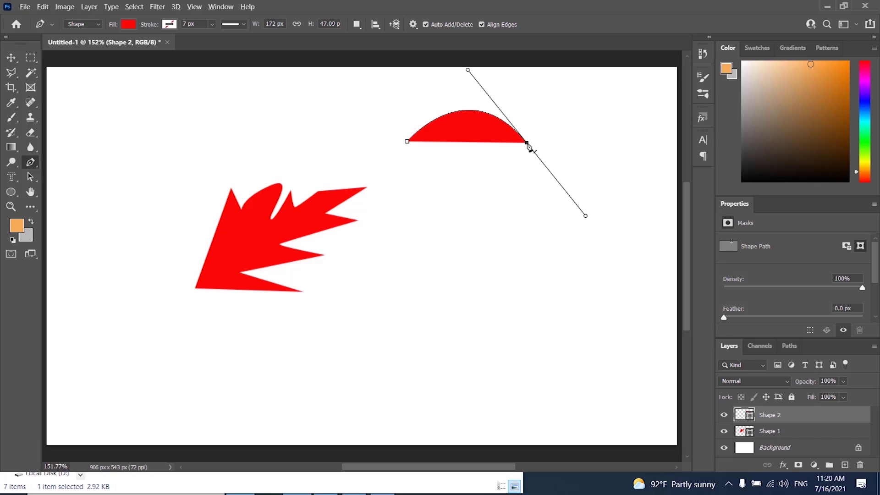
# - Add bottom and lower-right points, bowing the lower edge into a 172 × 120 px leaf
pyautogui.click(527, 144)
pyautogui.click(451, 187)
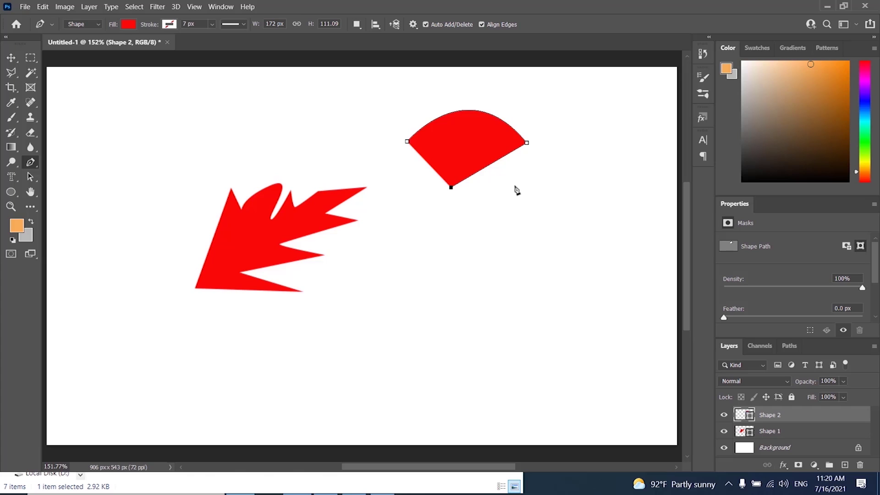
pyautogui.click(485, 168)
pyautogui.hotkey('ctrl', 'z')
pyautogui.click(499, 158)
pyautogui.hotkey('ctrl', 'z')
pyautogui.click(500, 158)
pyautogui.moveTo(501, 159); pyautogui.dragTo(513, 188)
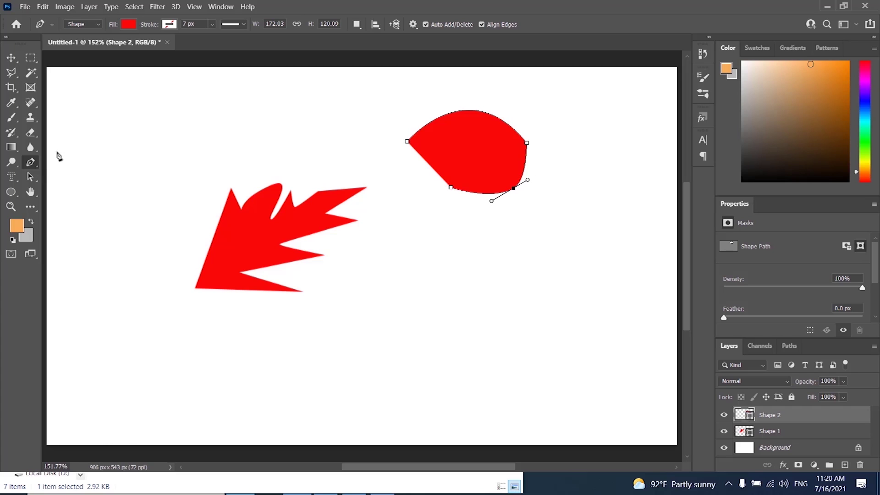
# - Draw a red circle below the leaf and pull an added anchor into a teardrop point
pyautogui.click(18, 196)
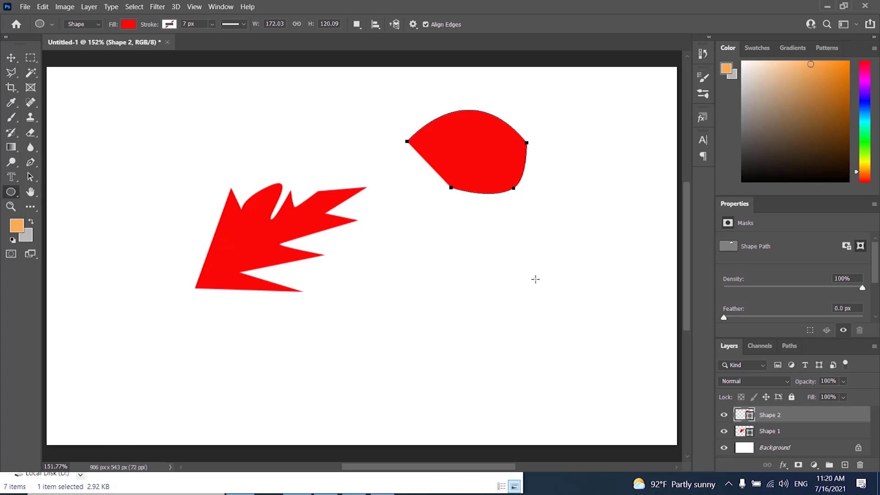
pyautogui.moveTo(466, 274)
pyautogui.mouseDown()
pyautogui.moveTo(528, 346)
pyautogui.moveTo(566, 371)
pyautogui.mouseUp()
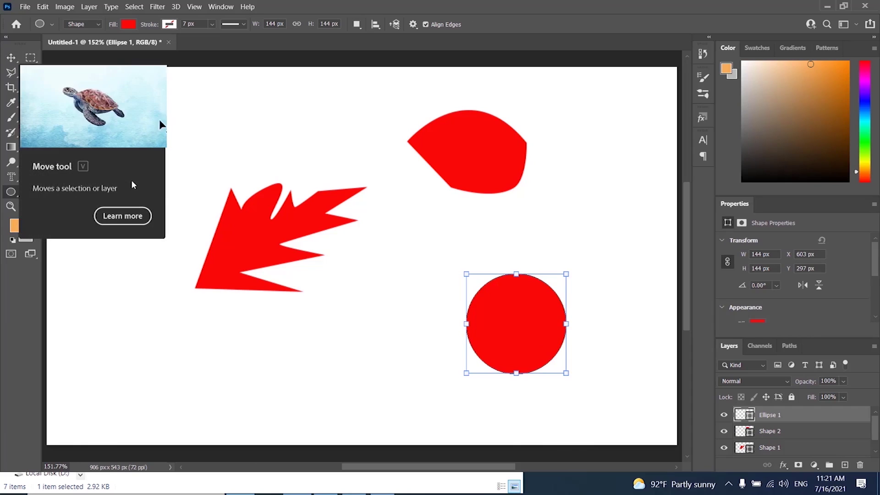
pyautogui.click(30, 164)
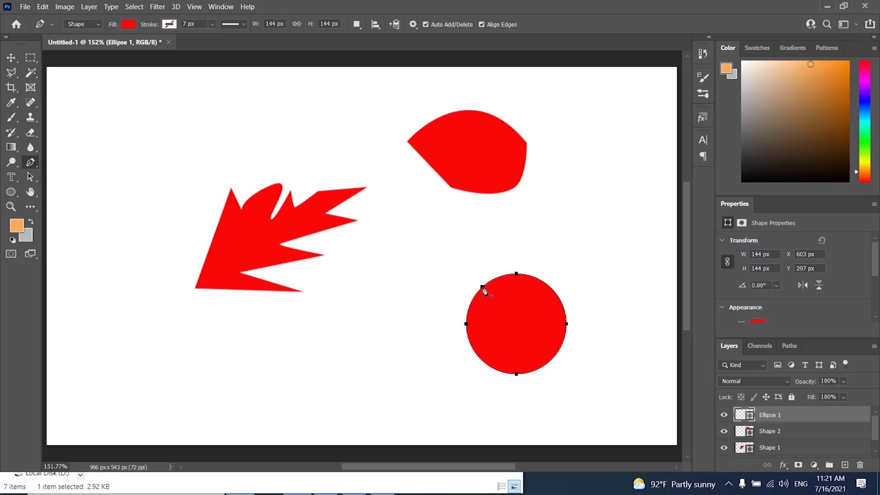
pyautogui.click(483, 287)
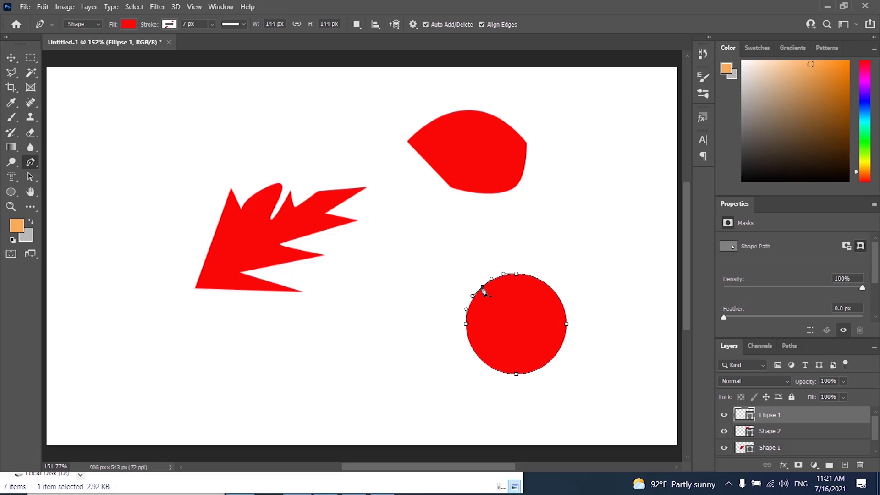
pyautogui.moveTo(483, 288); pyautogui.dragTo(433, 236)
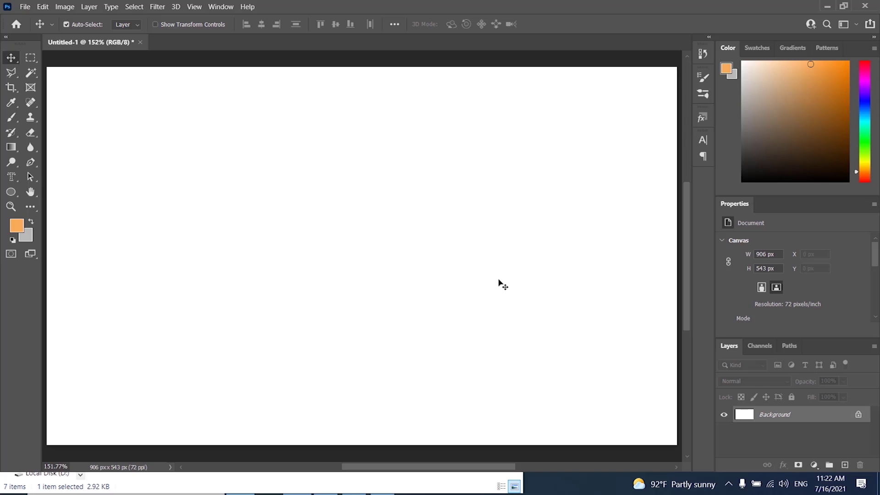
pyautogui.moveTo(325, 489)
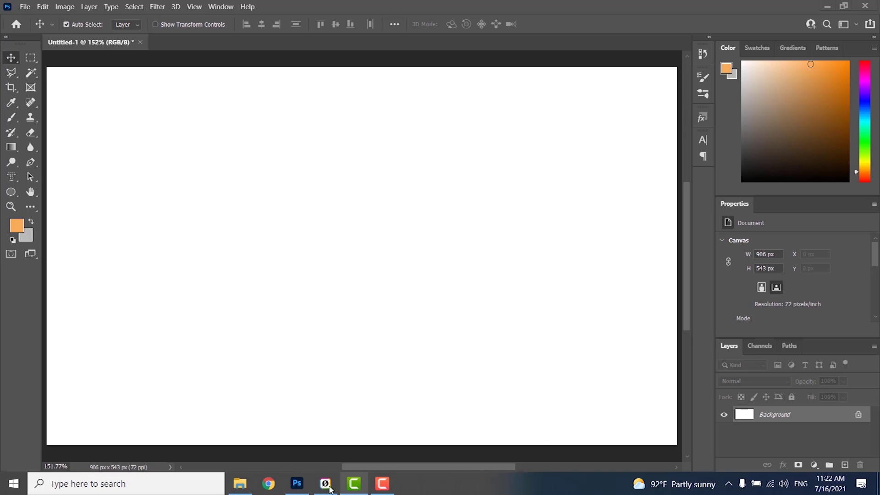
# - Open the shape folder in File Explorer and drag the simple shape lion image onto the canvas
pyautogui.click(244, 485)
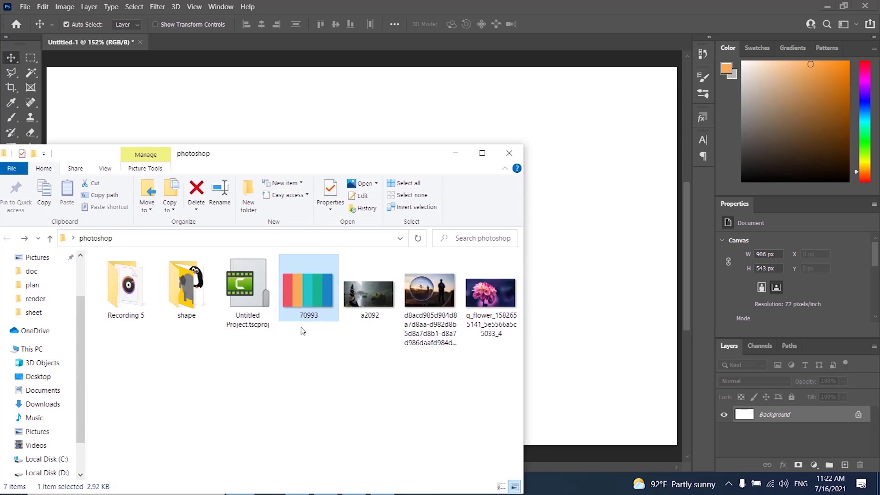
pyautogui.doubleClick(199, 304)
pyautogui.click(232, 297)
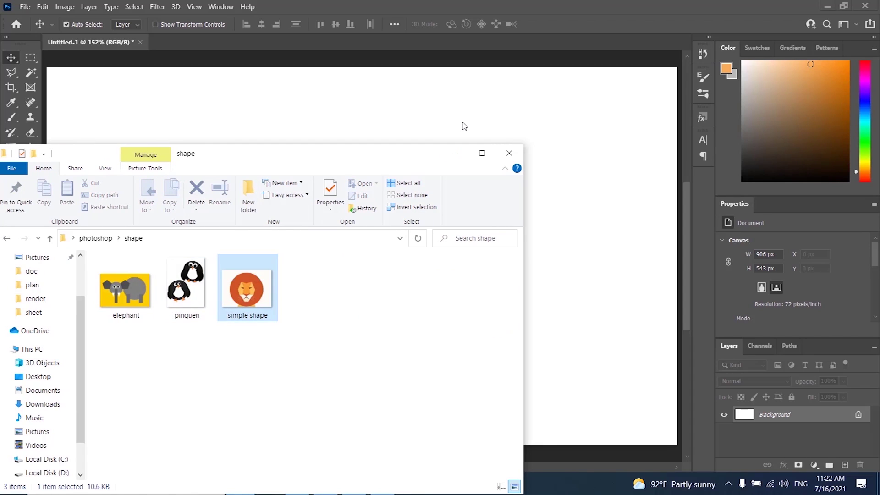
pyautogui.moveTo(464, 126); pyautogui.dragTo(462, 128)
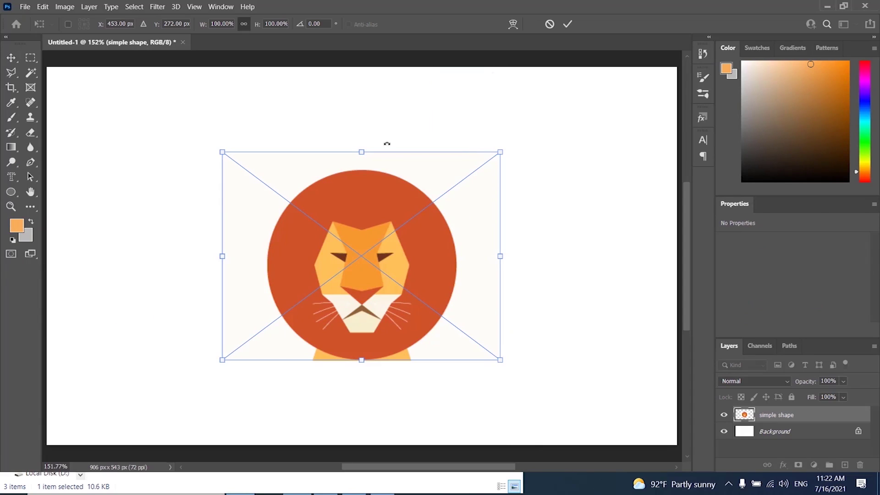
# - Stretch the placed lion image to the full canvas height (724 × 543 px) and commit it
pyautogui.moveTo(361, 152); pyautogui.dragTo(362, 67)
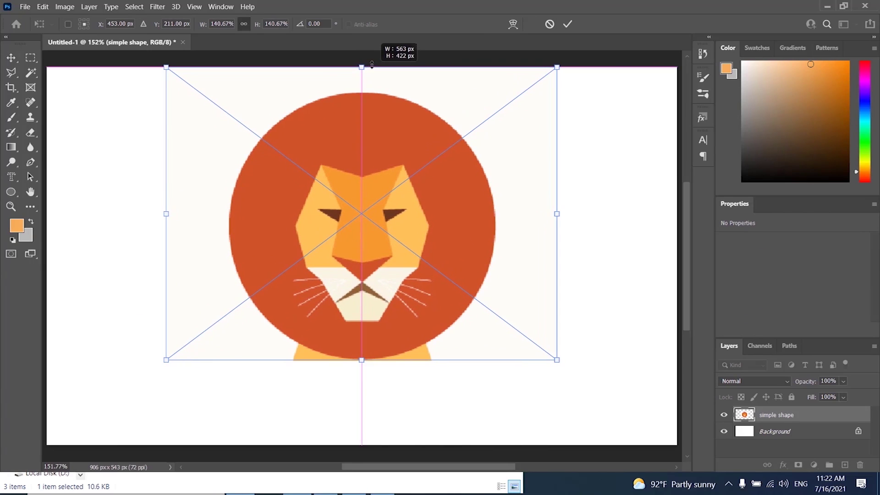
pyautogui.moveTo(362, 360); pyautogui.dragTo(365, 435)
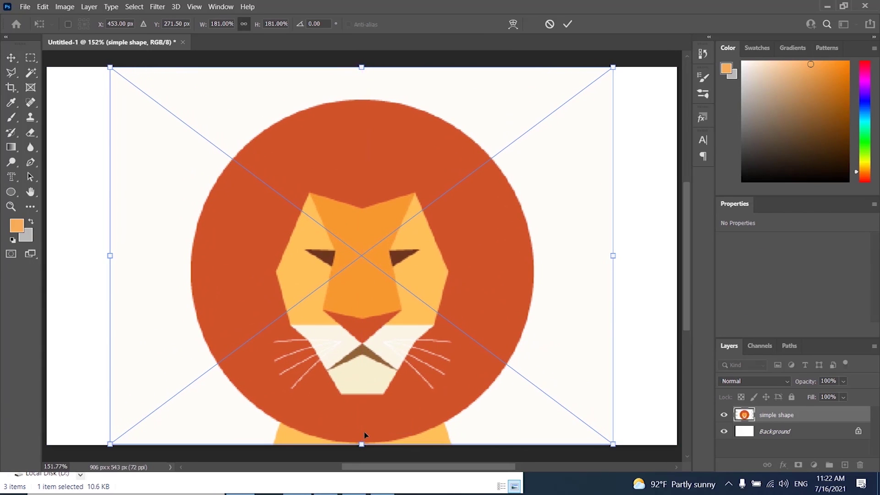
pyautogui.press('Return')
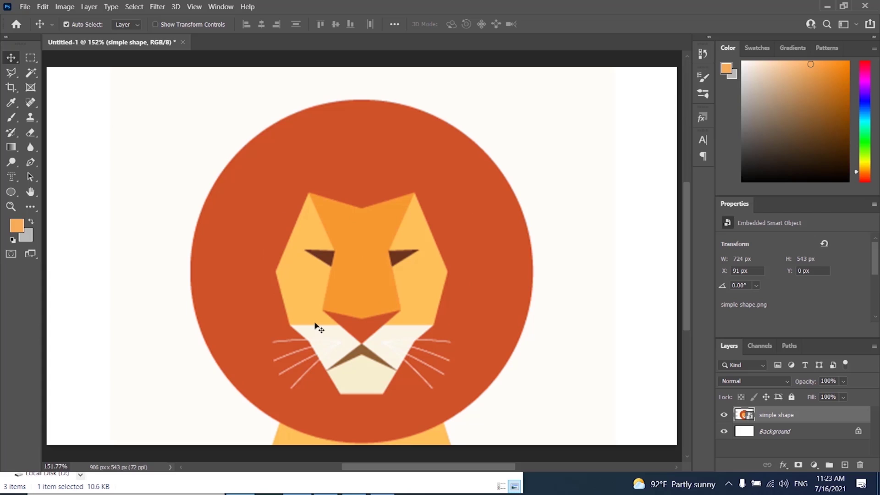
pyautogui.click(12, 192)
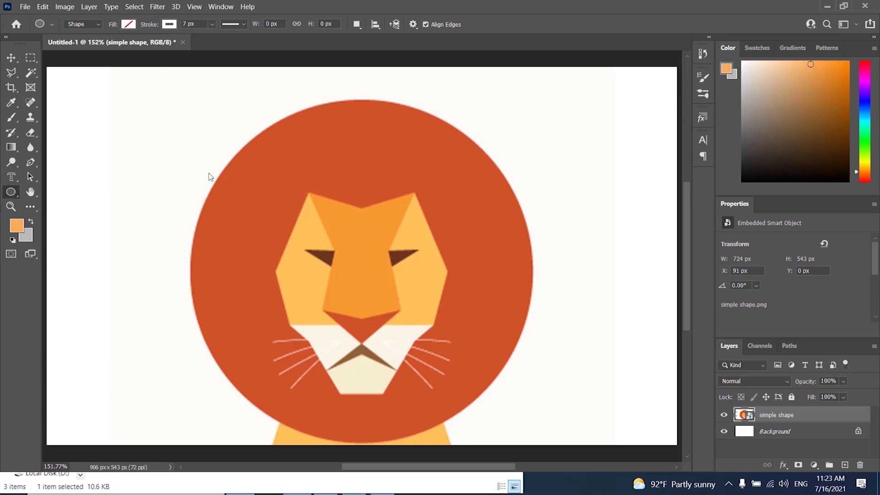
# - Draw a 417 × 417 px white-outlined circle and centre it over the lion's face
pyautogui.rightClick(12, 192)
pyautogui.click(51, 201)
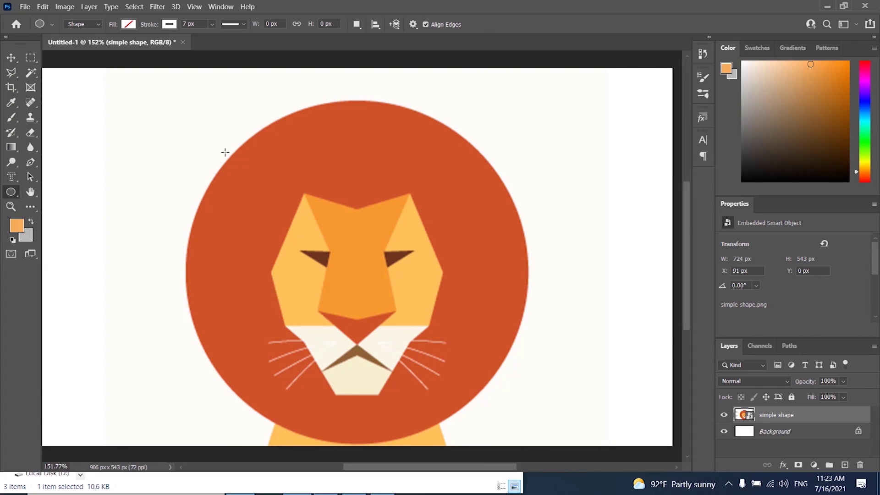
pyautogui.moveTo(234, 130)
pyautogui.mouseDown()
pyautogui.moveTo(460, 302)
pyautogui.moveTo(519, 403)
pyautogui.mouseUp()
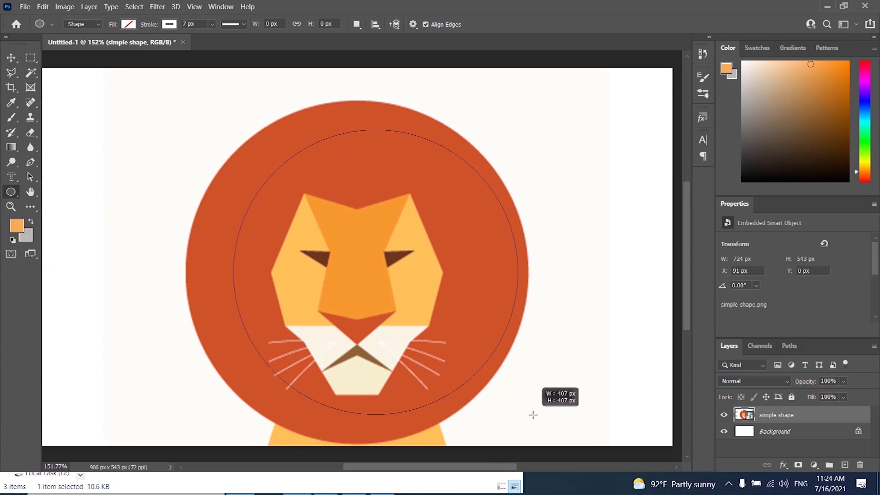
pyautogui.moveTo(519, 403); pyautogui.dragTo(522, 396)
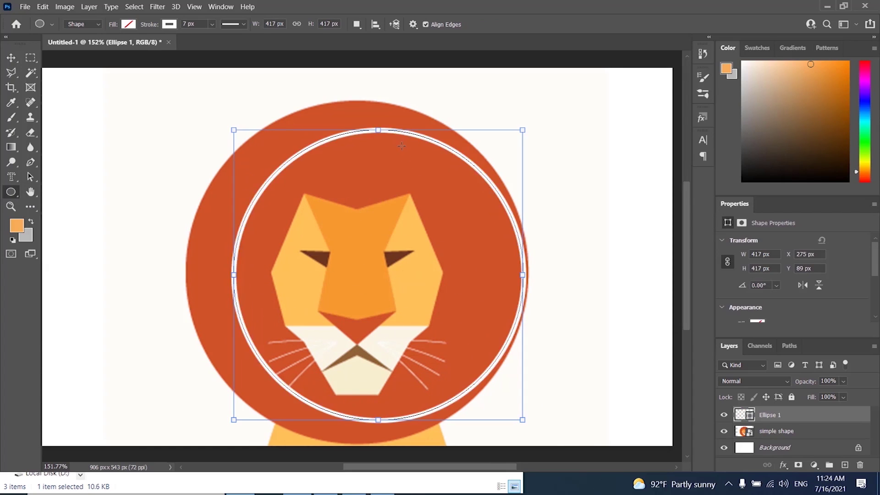
pyautogui.press('v')
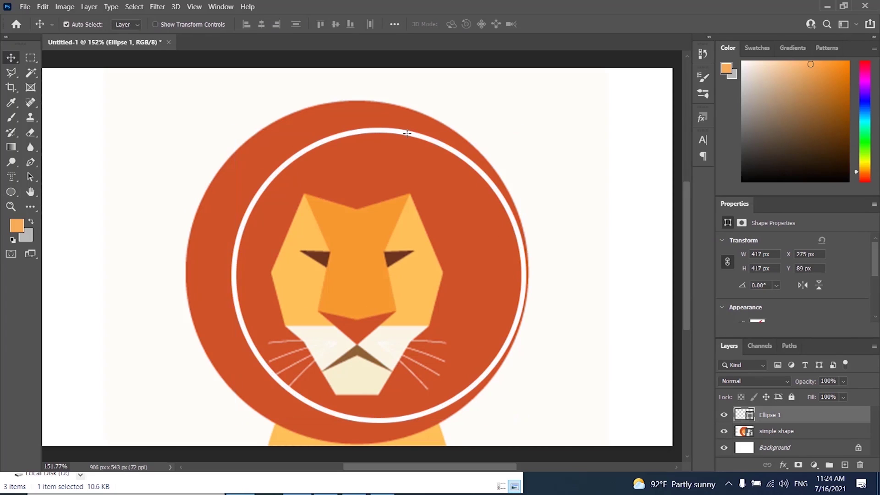
pyautogui.moveTo(407, 133); pyautogui.dragTo(389, 156)
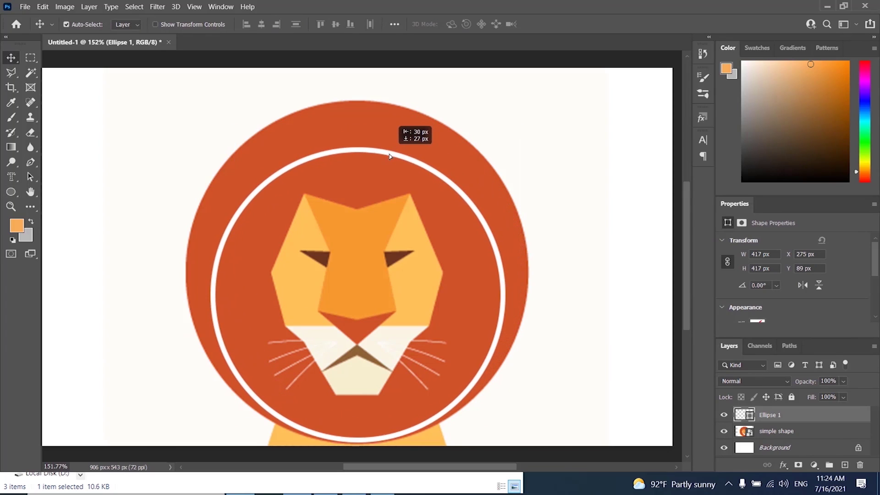
pyautogui.moveTo(390, 157); pyautogui.dragTo(389, 157)
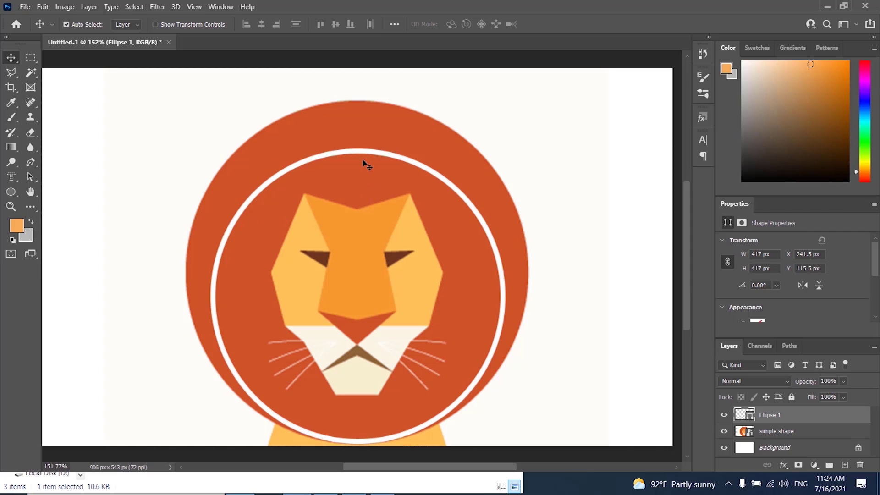
pyautogui.press('ctrl')
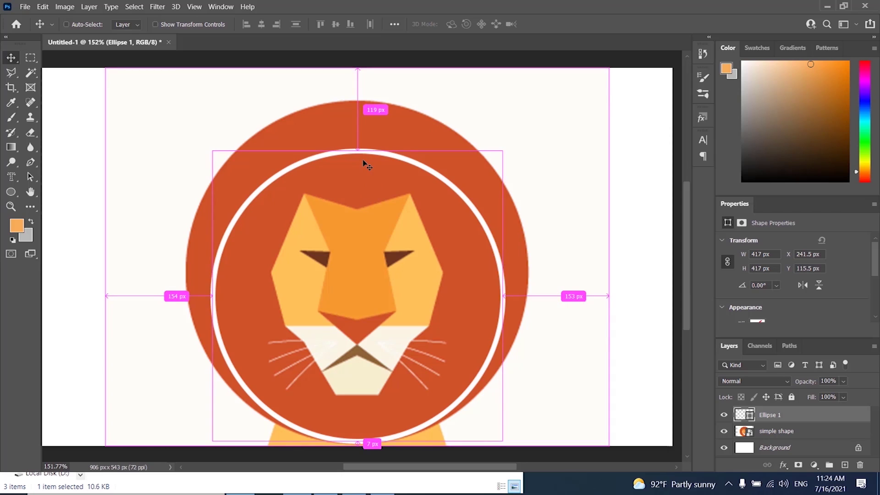
# - Scale Ellipse 1 to 116% (484 × 484 px) and align it on the orange mane edge
pyautogui.hotkey('ctrl', 't')
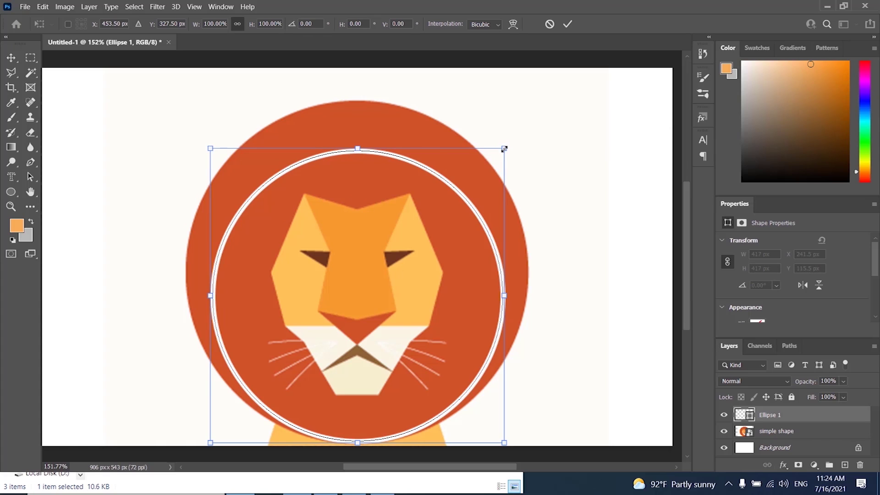
pyautogui.moveTo(504, 148)
pyautogui.mouseDown()
pyautogui.moveTo(554, 114)
pyautogui.moveTo(527, 149)
pyautogui.moveTo(456, 137)
pyautogui.moveTo(546, 114)
pyautogui.mouseUp()
pyautogui.moveTo(551, 114); pyautogui.dragTo(561, 109)
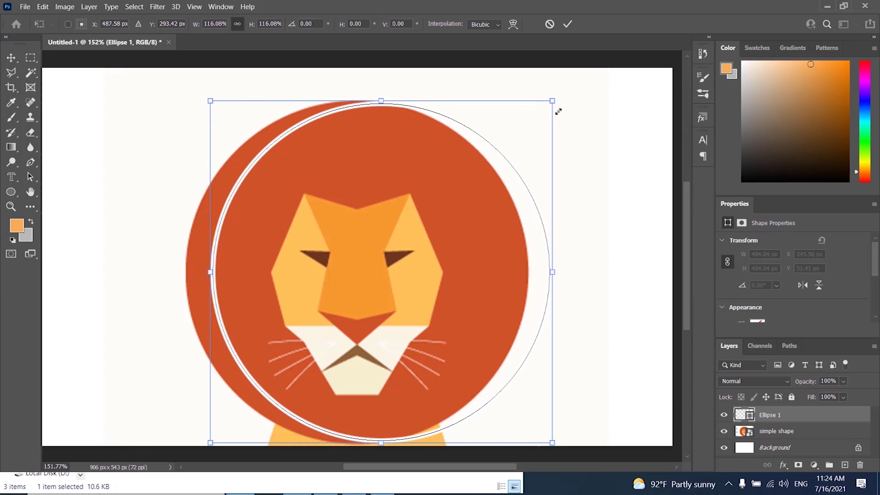
pyautogui.moveTo(506, 167); pyautogui.dragTo(484, 165)
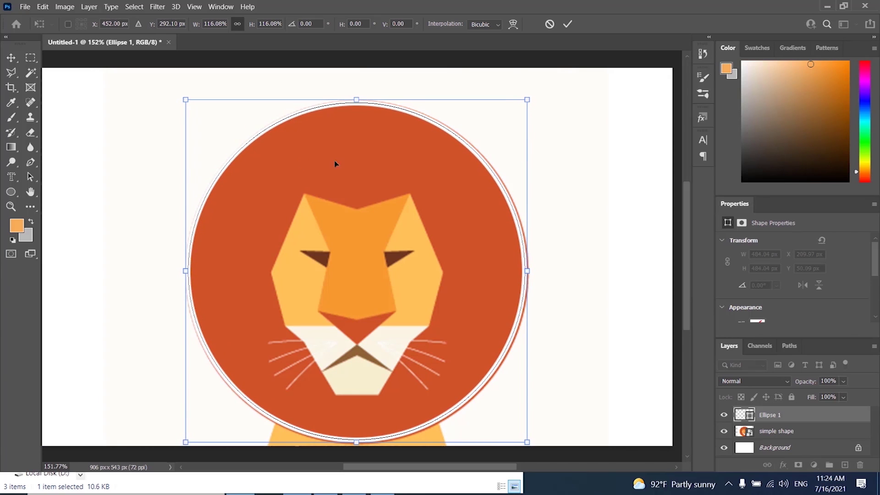
pyautogui.click(10, 59)
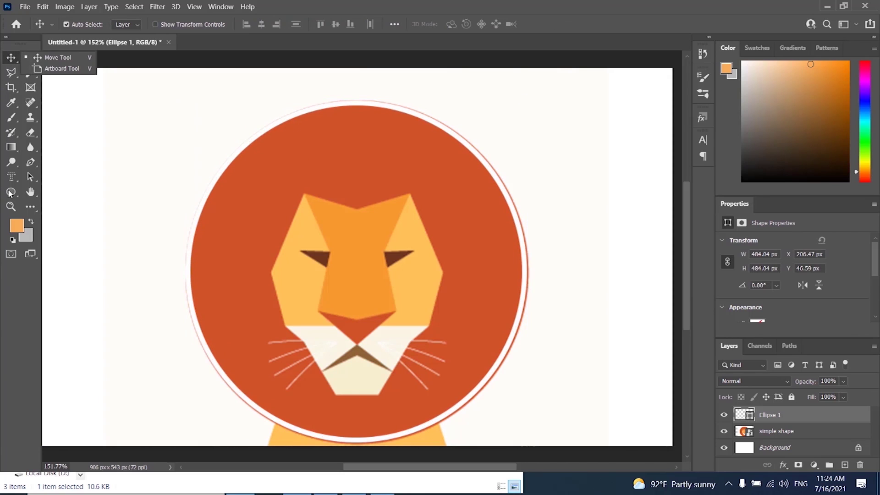
pyautogui.click(30, 162)
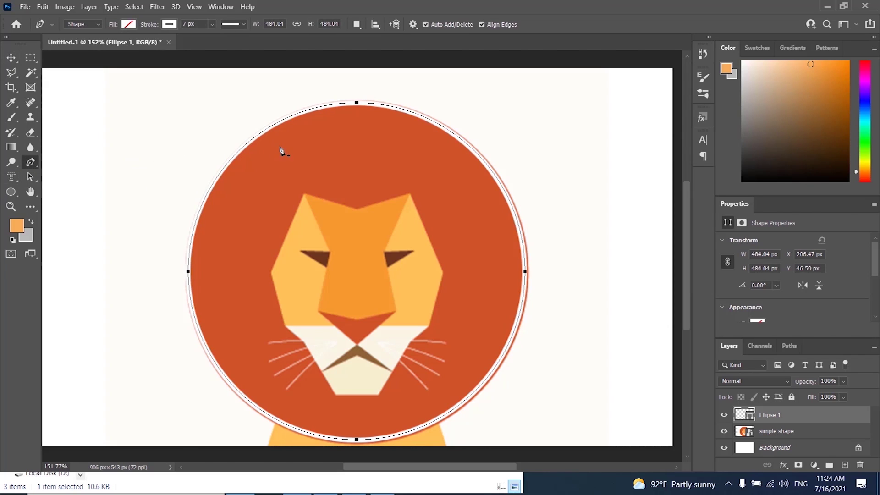
# - Set the circle's stroke to No Color and sample the lion's red-orange as foreground colour
pyautogui.click(175, 26)
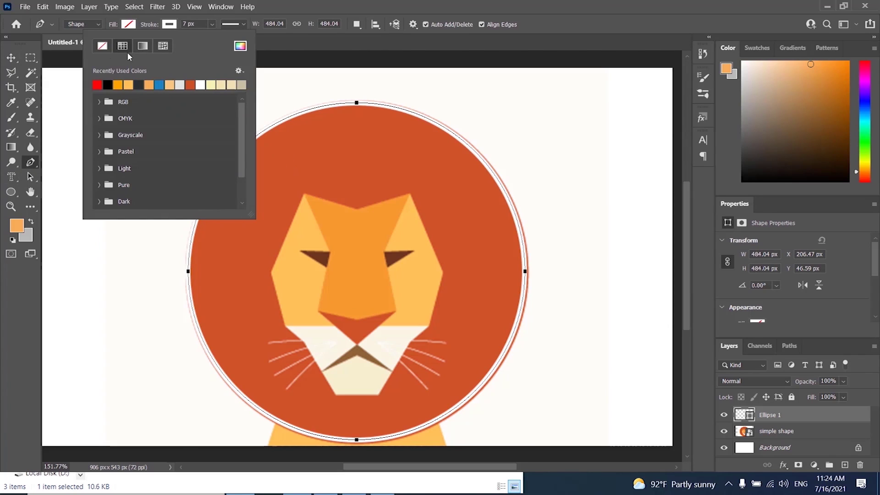
pyautogui.click(102, 46)
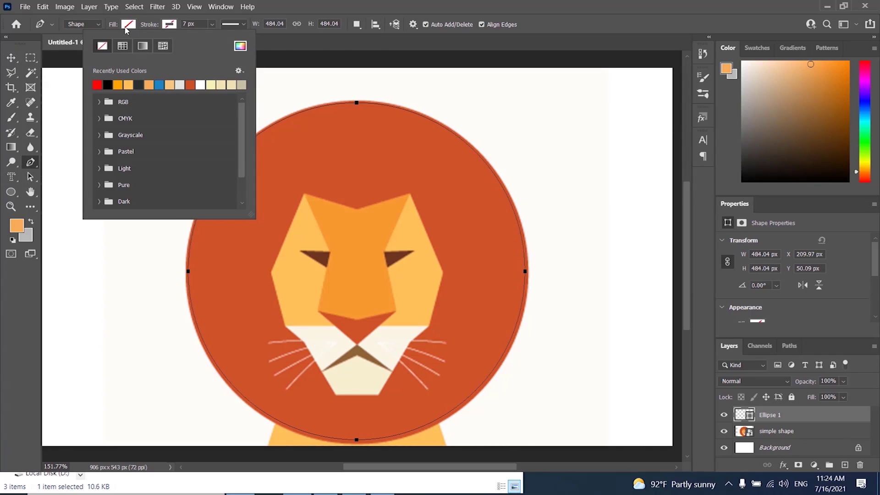
pyautogui.click(113, 24)
pyautogui.click(11, 102)
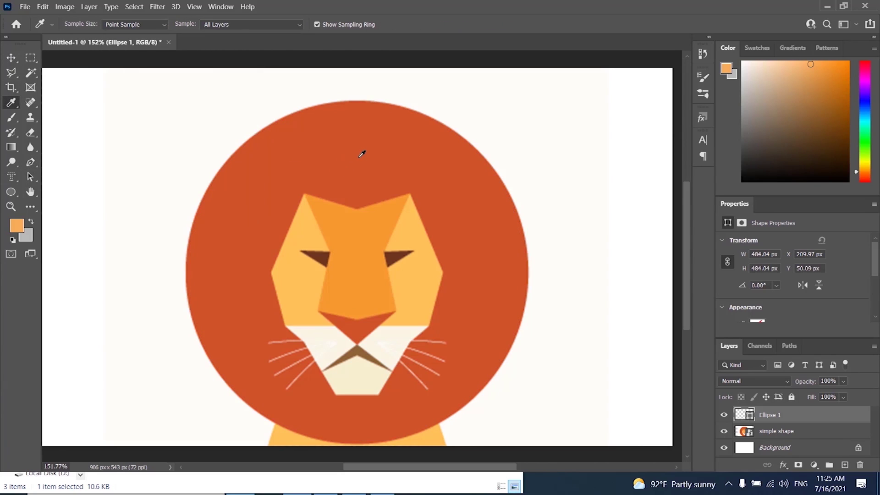
pyautogui.click(361, 154)
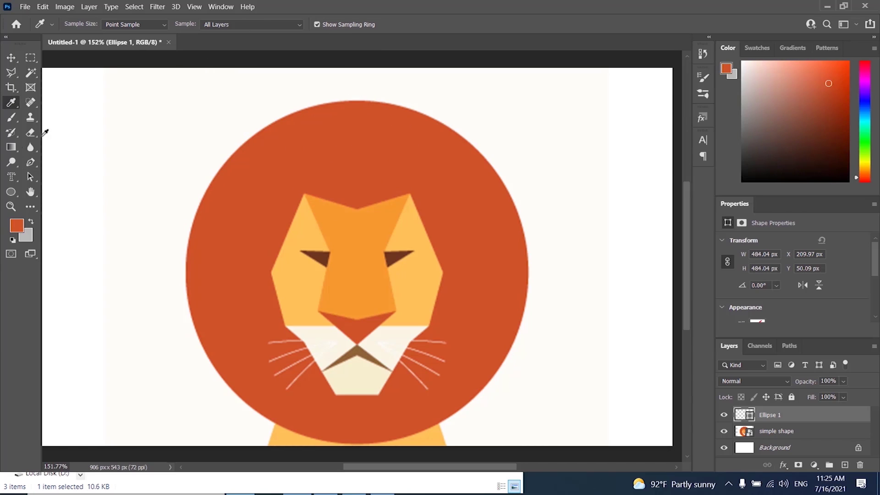
pyautogui.click(30, 167)
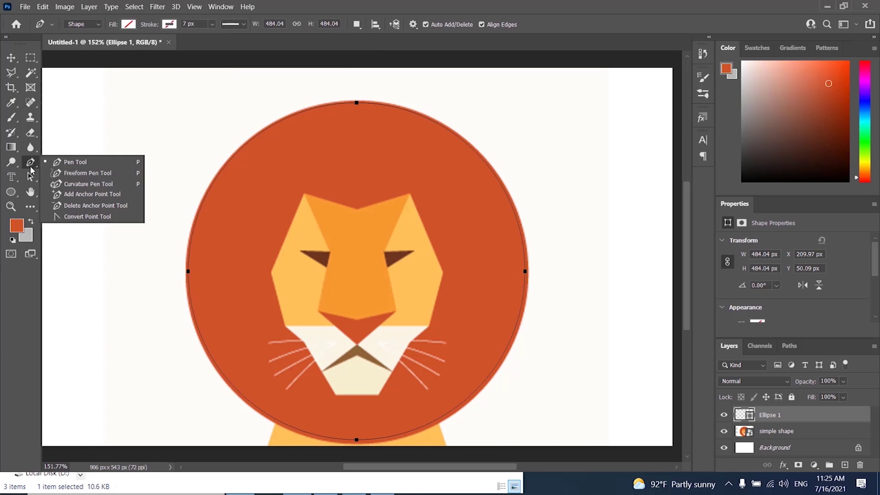
pyautogui.click(14, 191)
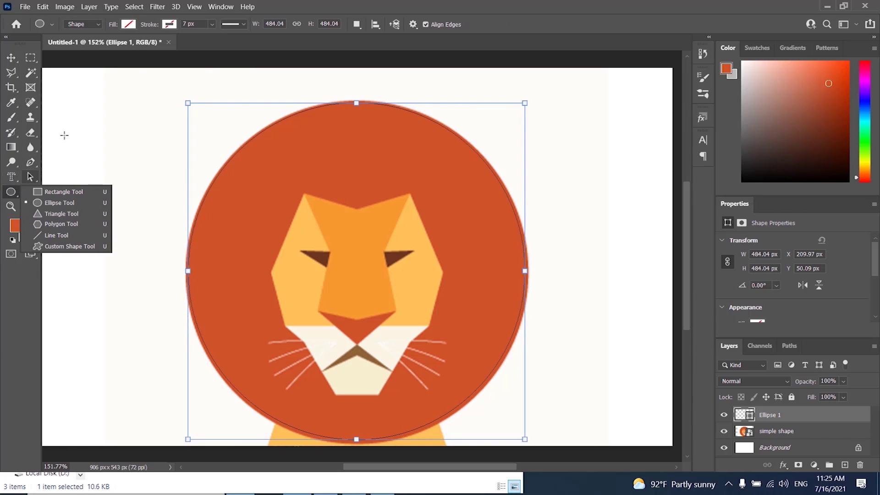
# - Fill Ellipse 1 with the dark orange swatch
pyautogui.click(126, 25)
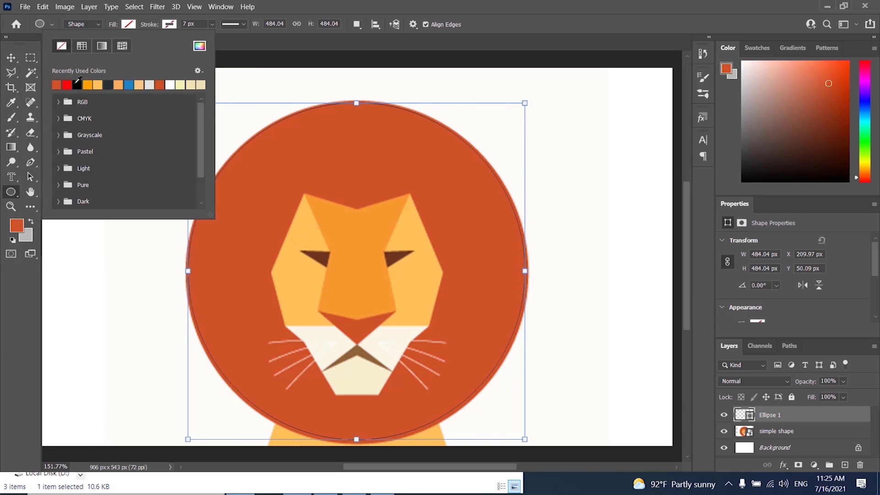
pyautogui.click(59, 84)
pyautogui.click(114, 24)
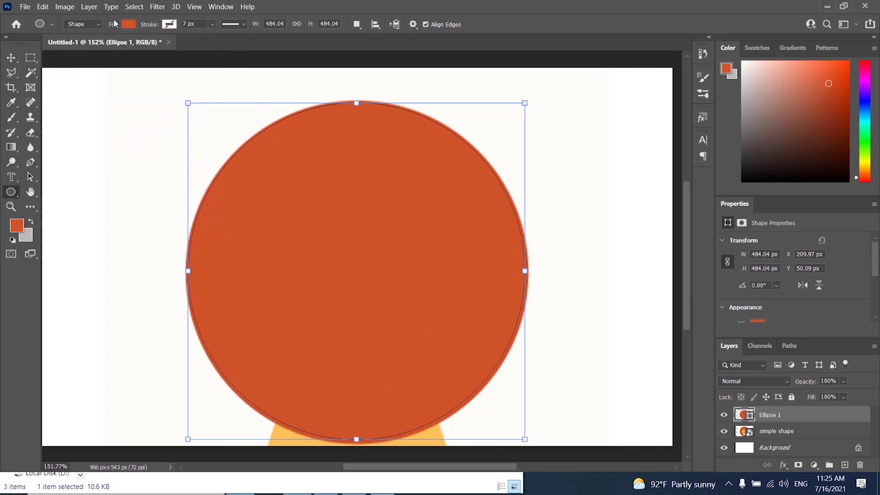
pyautogui.click(11, 58)
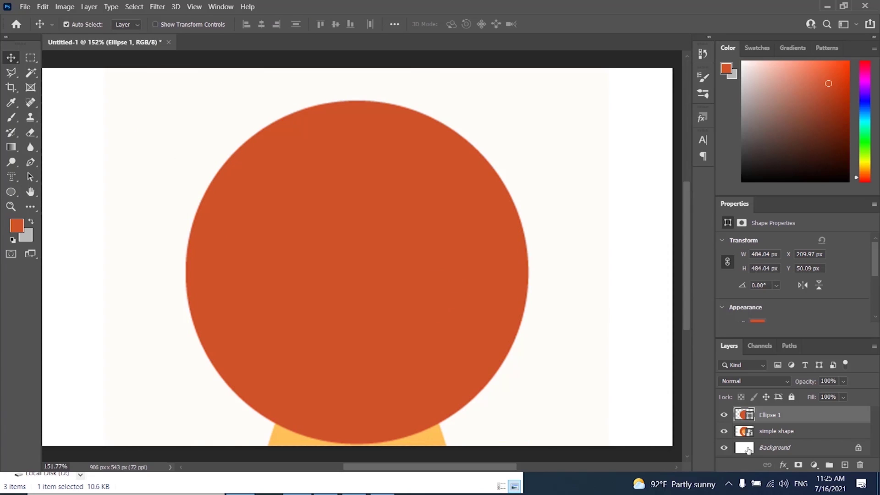
# - Move the simple shape layer above Ellipse 1 and set its opacity to 60%
pyautogui.click(775, 433)
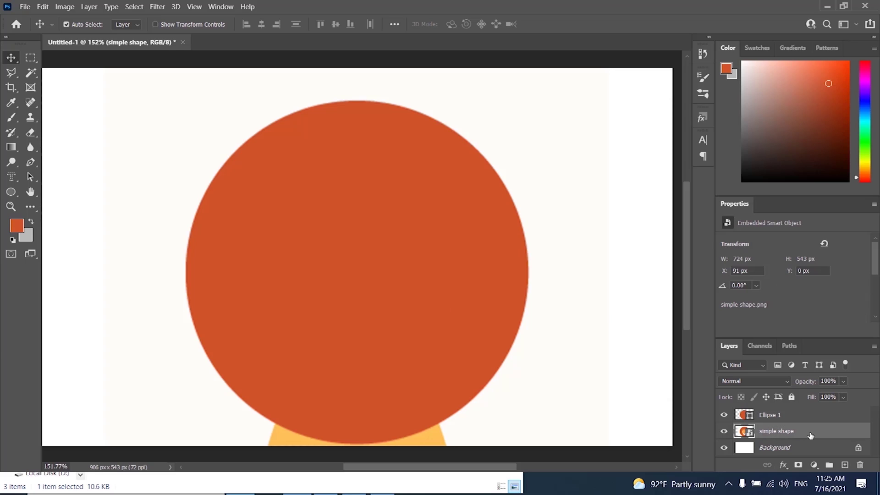
pyautogui.moveTo(810, 435); pyautogui.dragTo(810, 412)
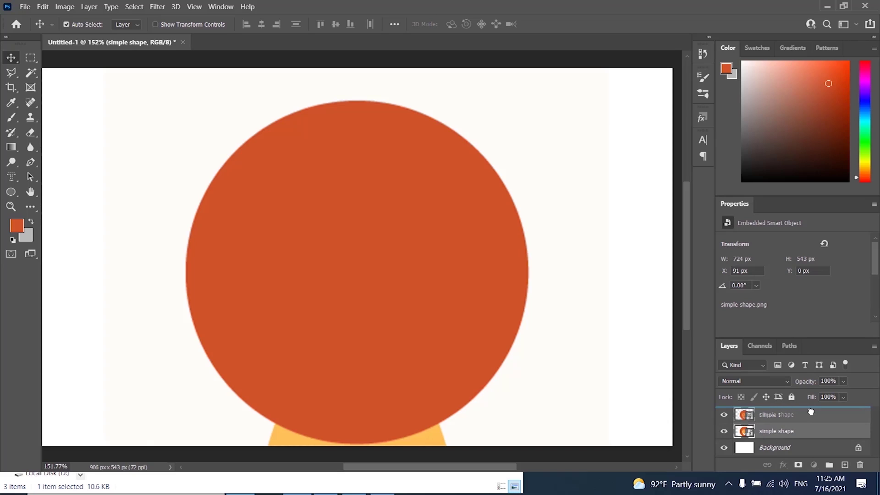
pyautogui.moveTo(811, 411); pyautogui.dragTo(808, 412)
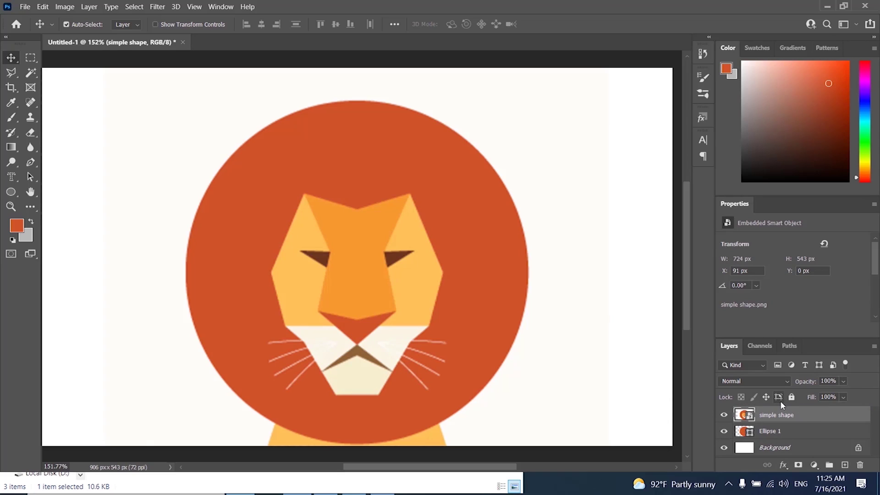
pyautogui.moveTo(809, 385); pyautogui.dragTo(798, 385)
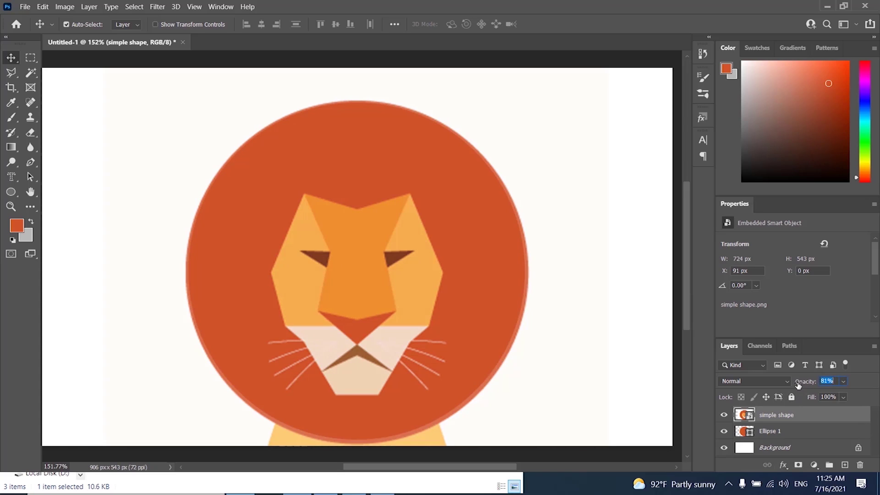
pyautogui.moveTo(798, 385); pyautogui.dragTo(784, 386)
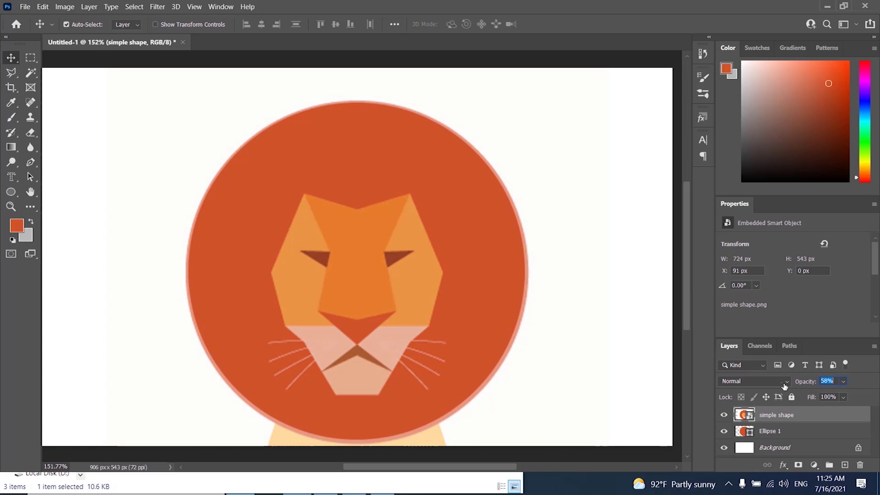
pyautogui.write('60')
pyautogui.press('Return')
# - Trace the lion's upper face as a closed Pen shape, including the dip between the ears
pyautogui.click(27, 166)
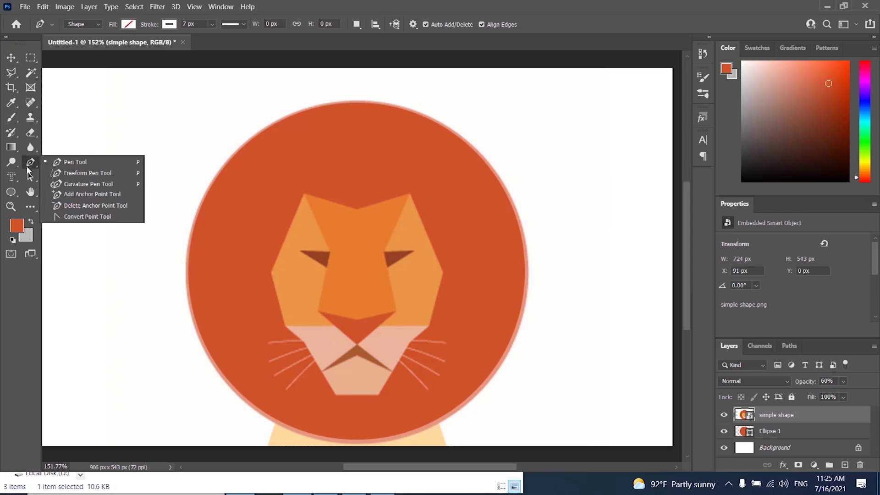
pyautogui.click(304, 194)
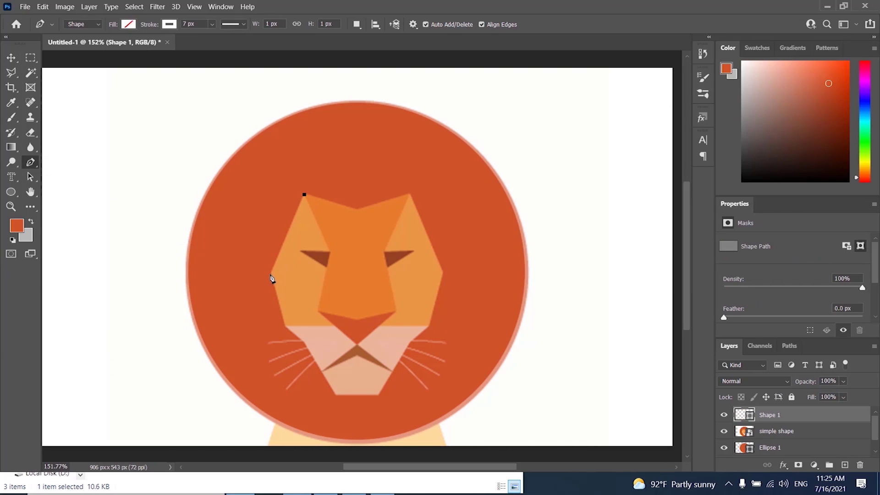
pyautogui.click(270, 274)
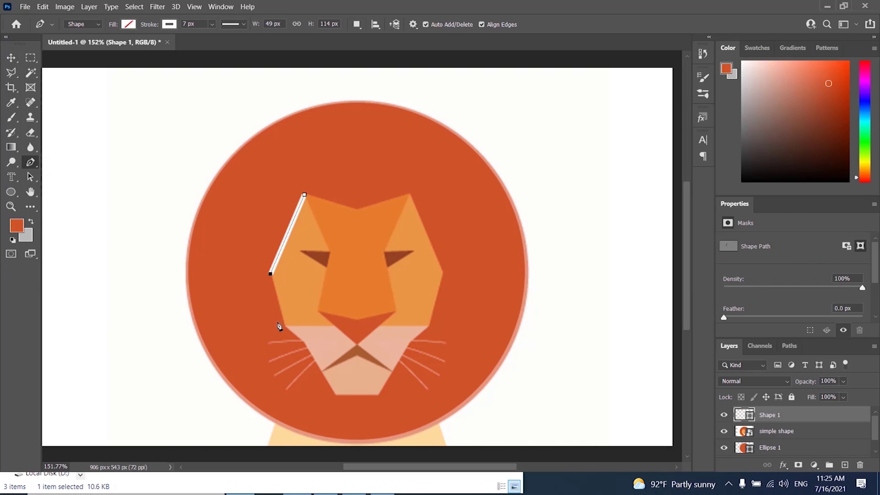
pyautogui.click(285, 325)
pyautogui.click(428, 325)
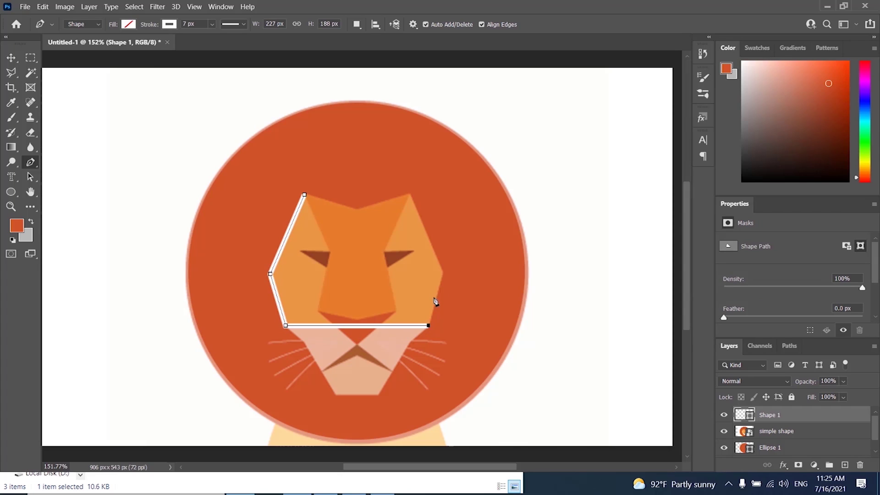
pyautogui.click(442, 273)
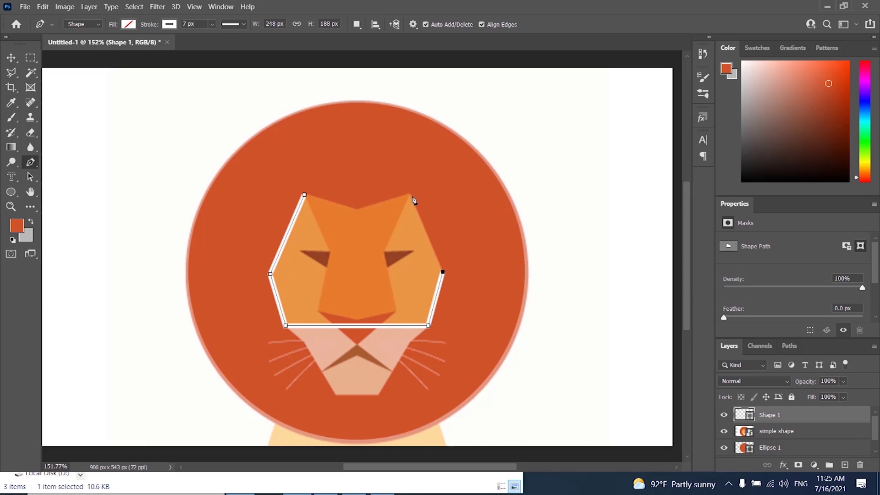
pyautogui.click(411, 195)
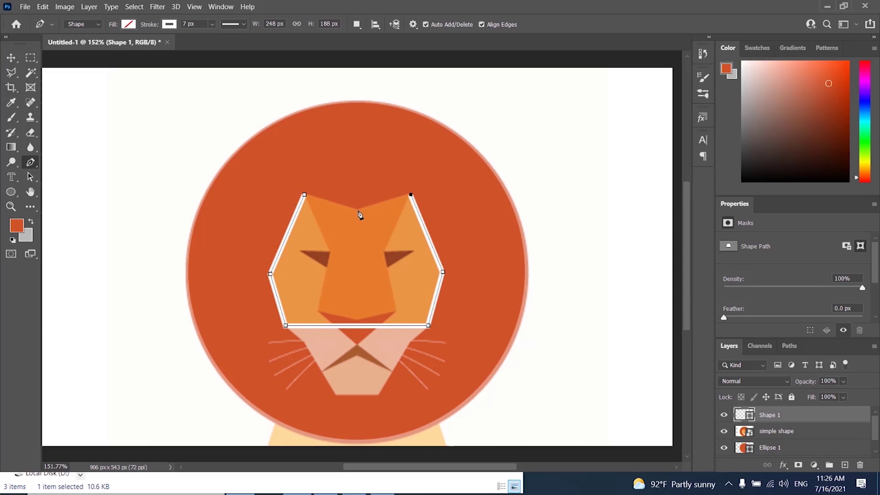
pyautogui.click(358, 209)
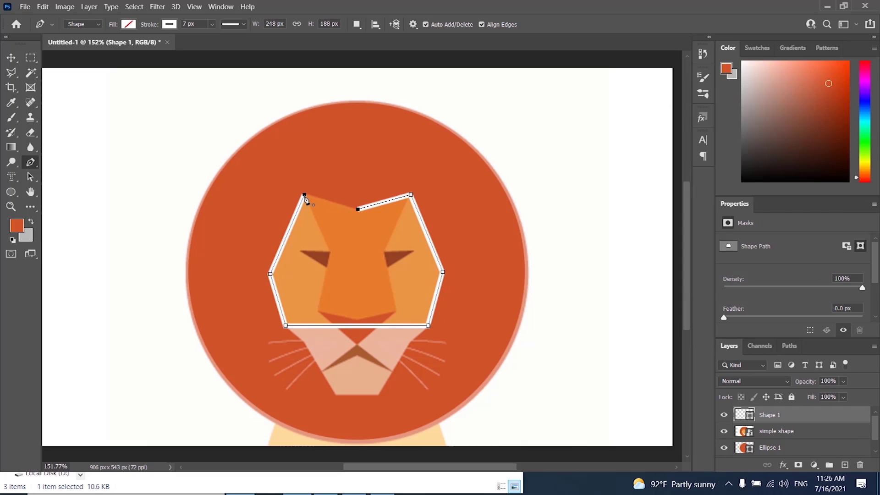
pyautogui.click(304, 194)
# - Give Shape 1 no stroke and the cheek's sampled light orange fill, and place it below simple shape
pyautogui.click(169, 25)
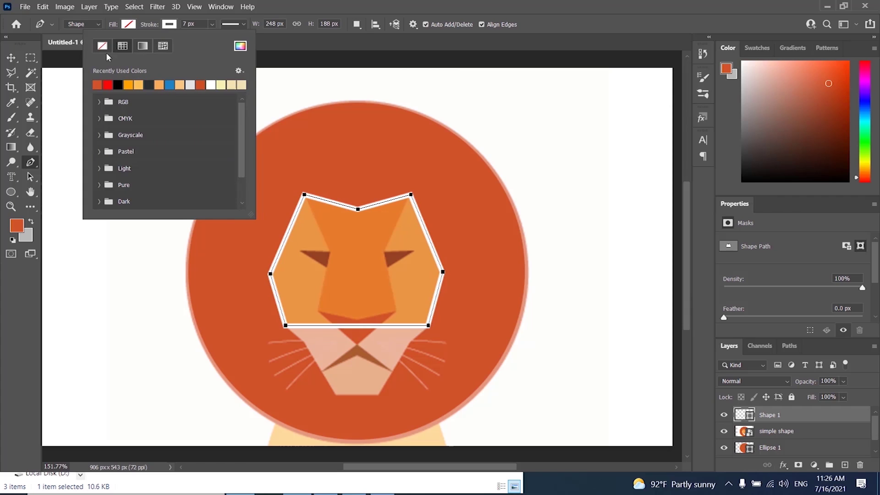
pyautogui.click(102, 46)
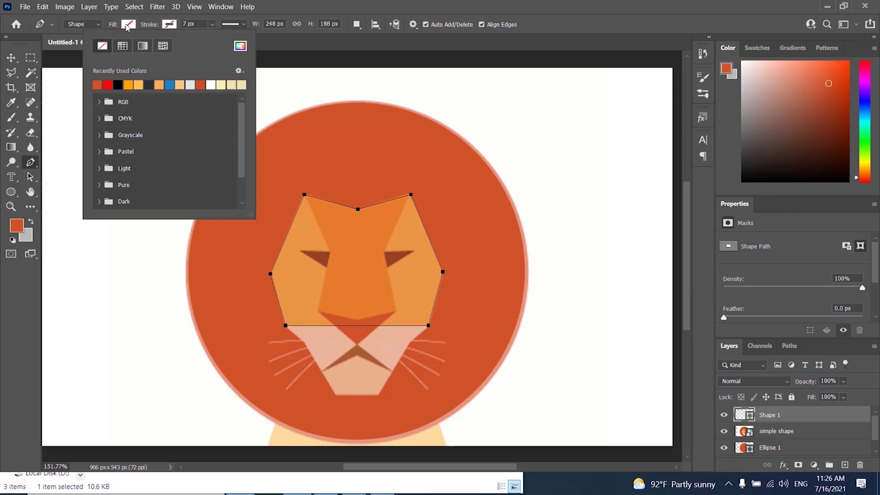
pyautogui.click(11, 102)
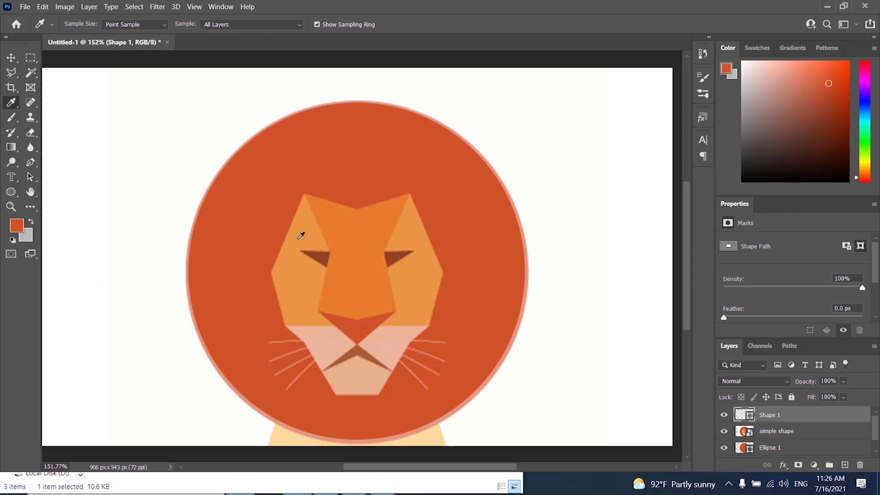
pyautogui.click(301, 234)
pyautogui.click(31, 162)
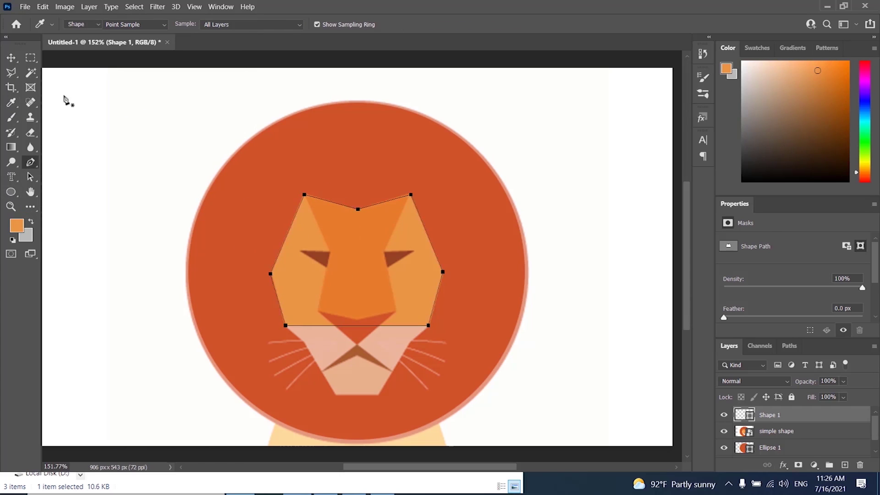
pyautogui.click(128, 25)
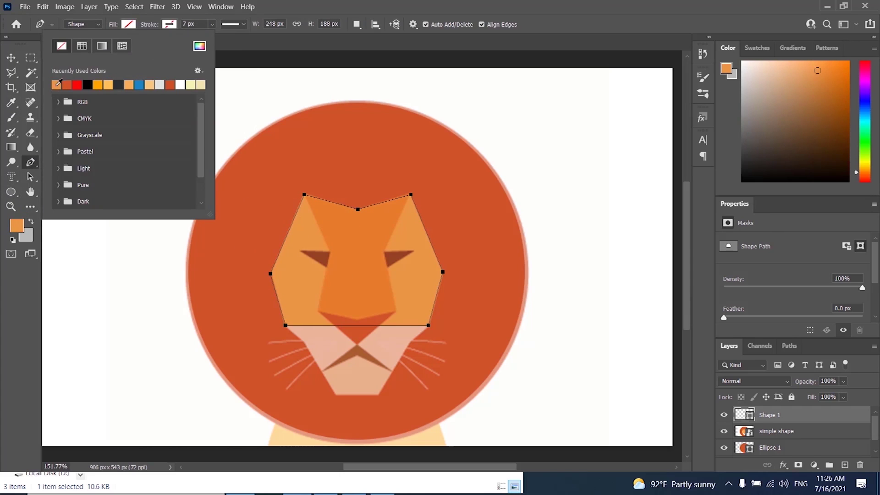
pyautogui.click(57, 84)
pyautogui.click(108, 21)
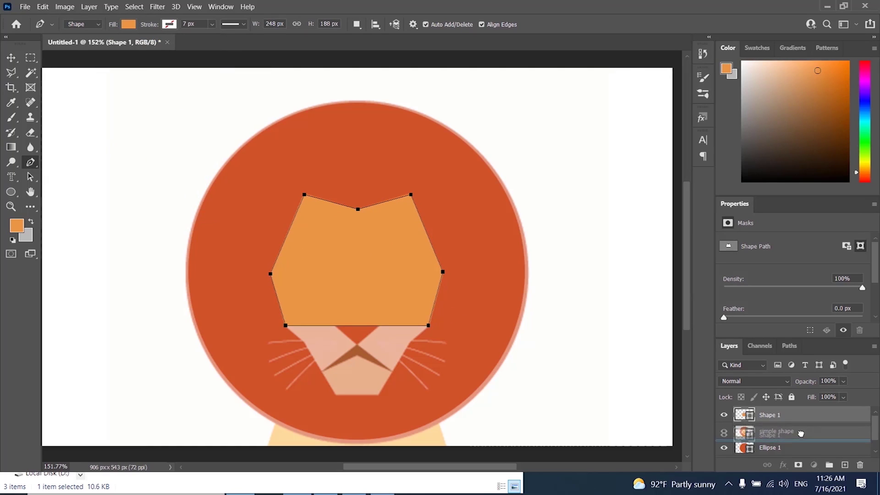
pyautogui.moveTo(801, 420); pyautogui.dragTo(803, 437)
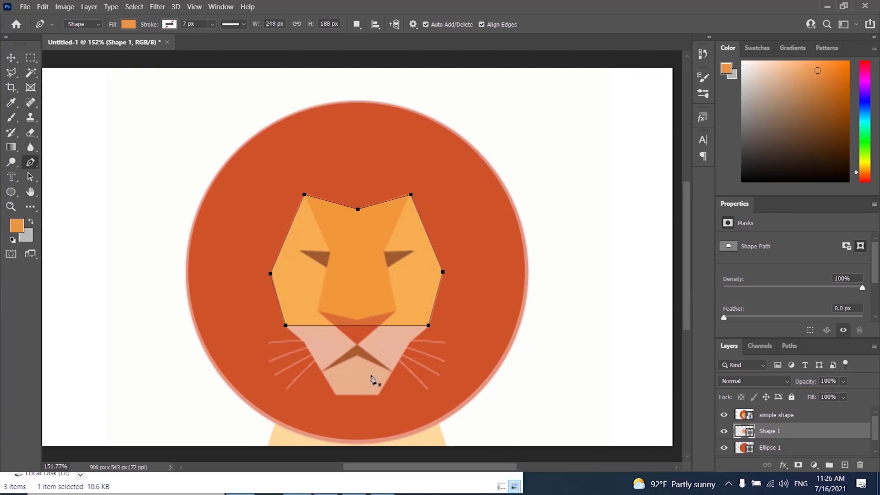
# - Trace the six-point muzzle and chin shape and fill it light grey
pyautogui.click(336, 396)
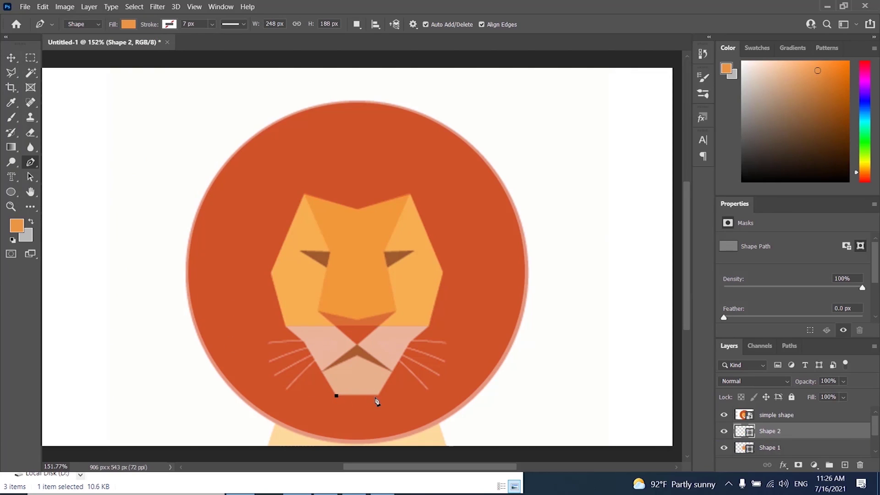
pyautogui.click(377, 395)
pyautogui.click(410, 340)
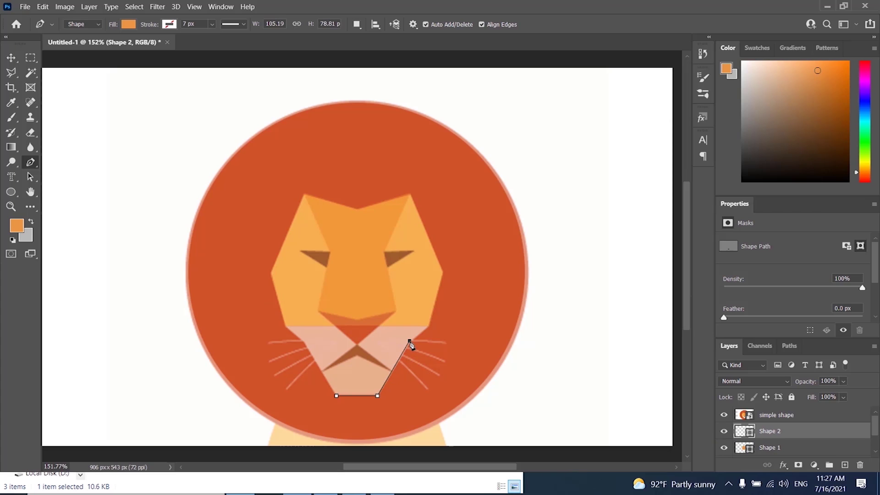
pyautogui.click(428, 326)
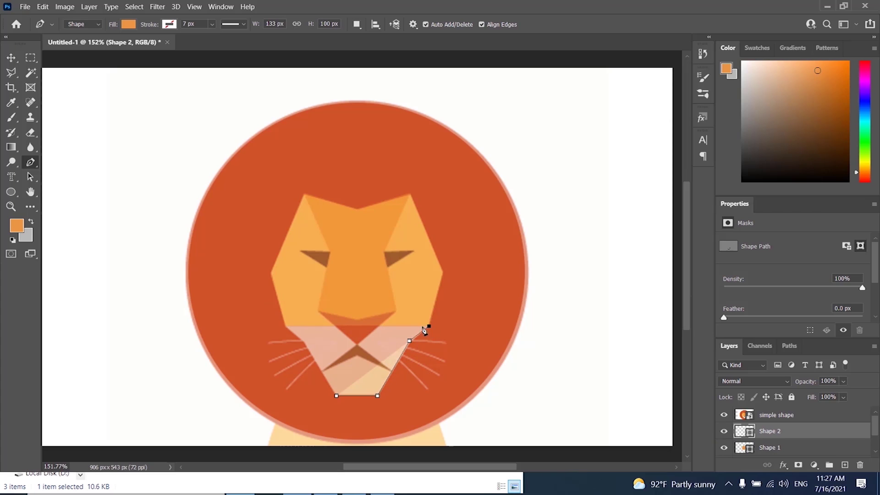
pyautogui.click(285, 326)
pyautogui.click(303, 341)
pyautogui.click(337, 395)
pyautogui.click(128, 24)
pyautogui.press('Escape')
# - Draw the mouth chevron and fill it with brown sampled from the lion's mouth
pyautogui.click(323, 371)
pyautogui.click(357, 344)
pyautogui.click(391, 371)
pyautogui.click(357, 356)
pyautogui.click(322, 372)
pyautogui.press('i')
pyautogui.click(323, 257)
pyautogui.click(128, 24)
# - Trace the triangular nose, redrawing it after a discarded first attempt
pyautogui.press('v')
pyautogui.press('p')
pyautogui.click(305, 194)
pyautogui.click(356, 317)
pyautogui.click(397, 310)
pyautogui.click(409, 195)
pyautogui.click(305, 194)
pyautogui.press('i')
pyautogui.click(357, 284)
pyautogui.press('p')
pyautogui.click(319, 310)
pyautogui.click(356, 344)
pyautogui.click(395, 312)
pyautogui.click(319, 310)
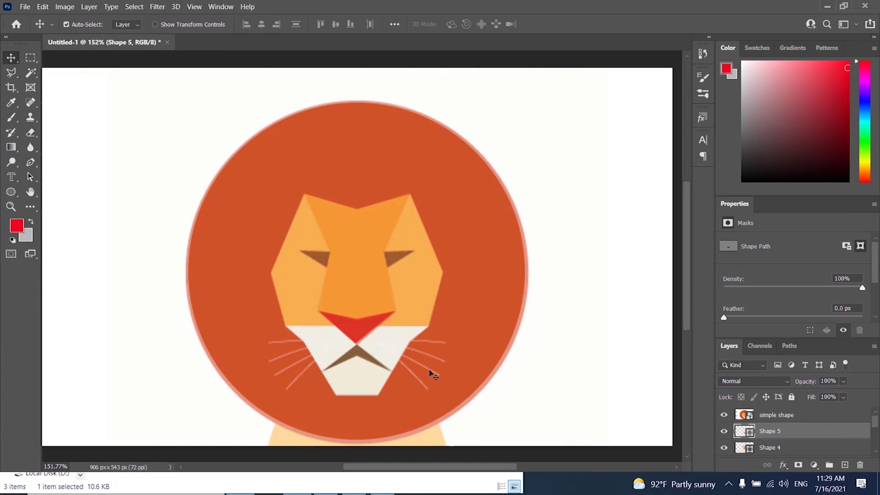
pyautogui.press('p')
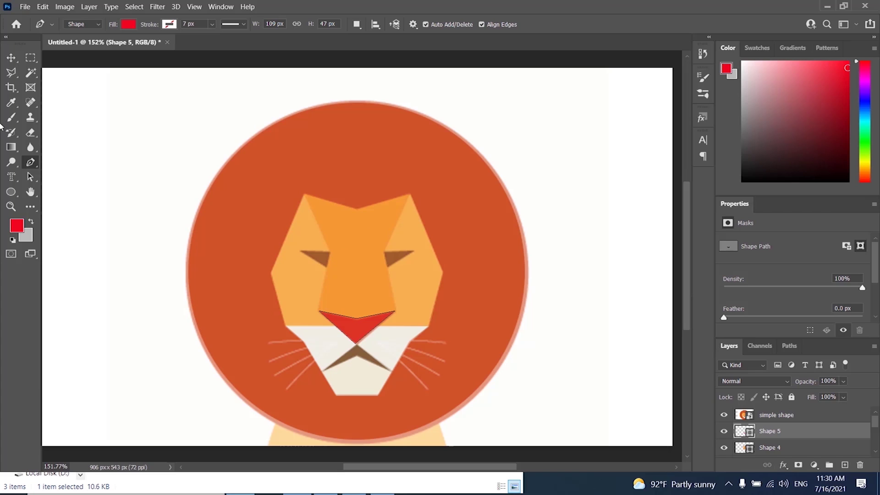
# - Trace the left eye triangle from the inner eye corner and adjust its outer point
pyautogui.press('i')
pyautogui.click(324, 257)
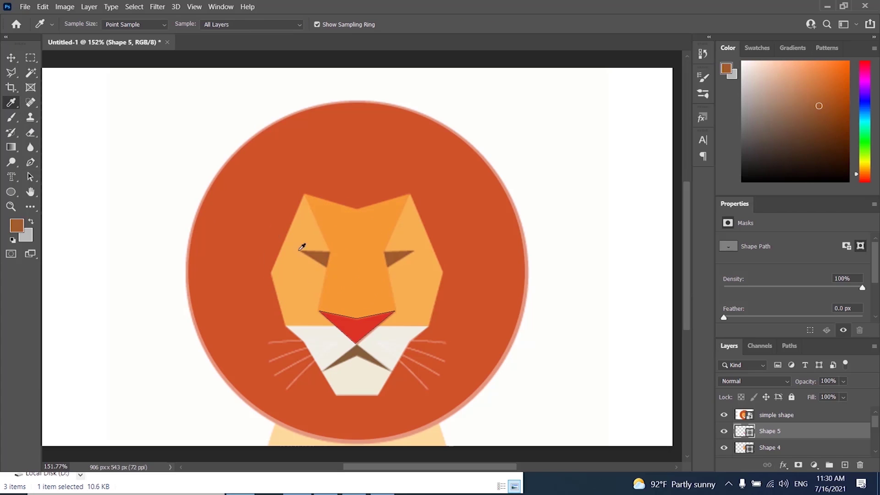
pyautogui.click(31, 162)
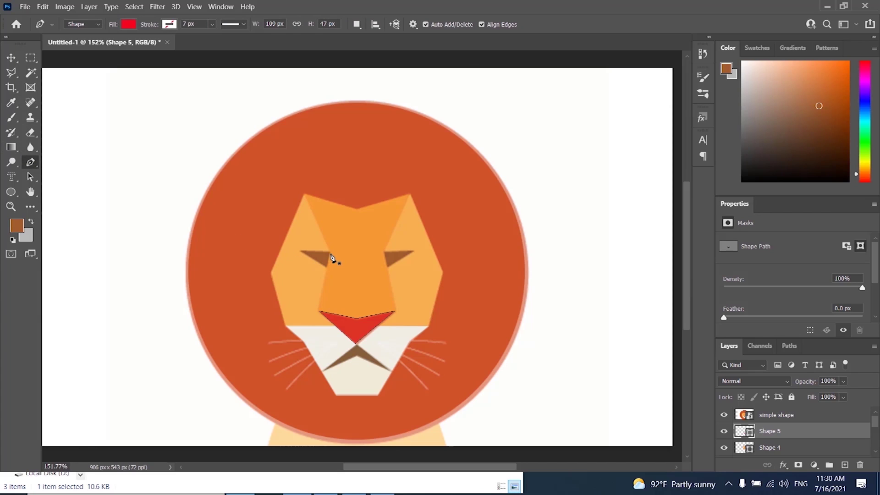
pyautogui.click(330, 251)
pyautogui.click(325, 268)
pyautogui.click(300, 253)
pyautogui.click(330, 252)
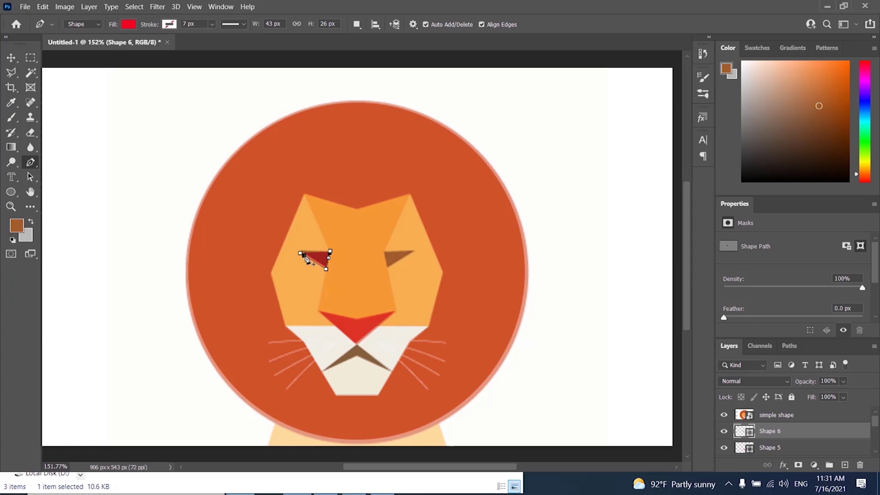
pyautogui.moveTo(300, 253); pyautogui.dragTo(298, 249)
pyautogui.click(330, 252)
# - Fill the eye triangle with the brown recent swatch and hide the reference lion
pyautogui.click(128, 25)
pyautogui.click(60, 82)
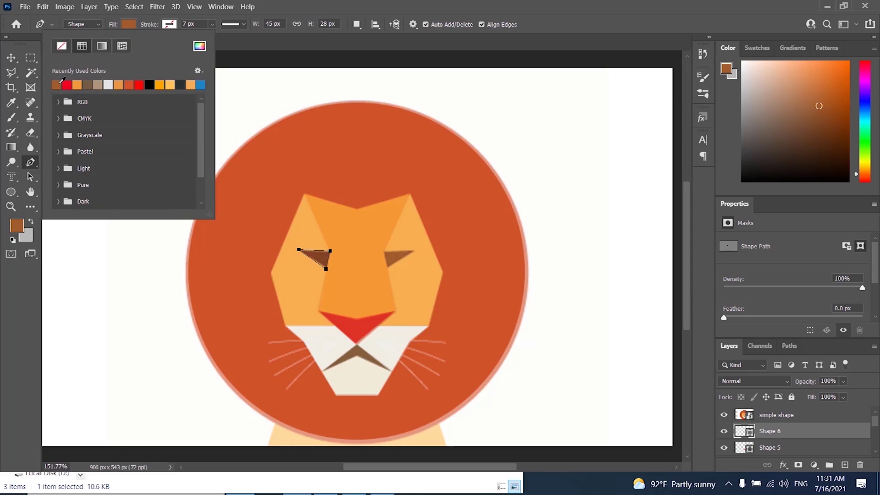
pyautogui.click(10, 56)
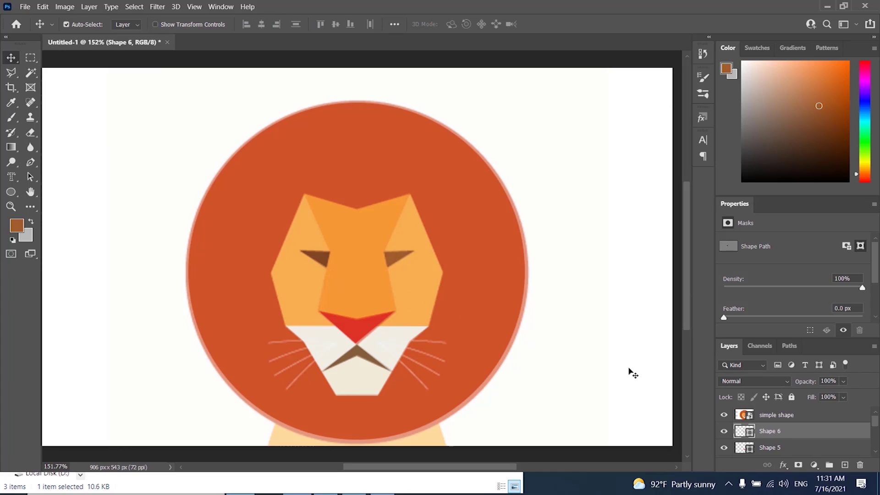
pyautogui.click(724, 414)
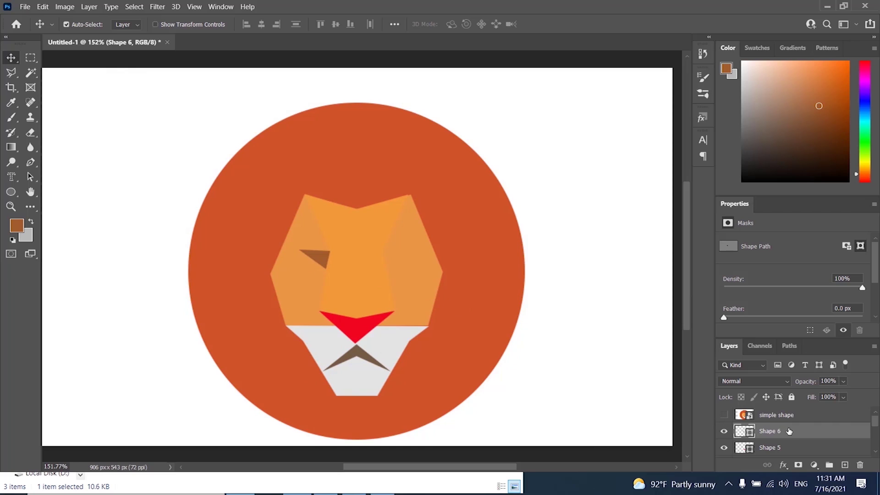
# - Duplicate the Shape 6 eye layer, then undo the duplicate
pyautogui.rightClick(797, 435)
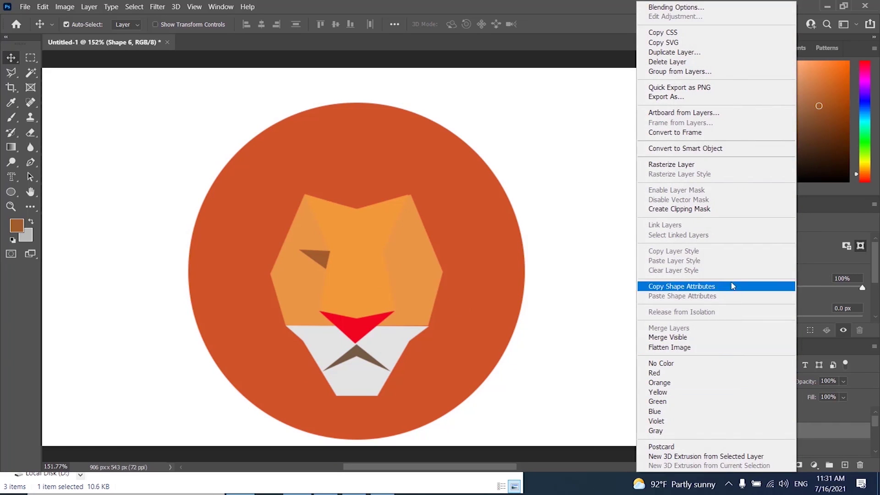
pyautogui.click(686, 53)
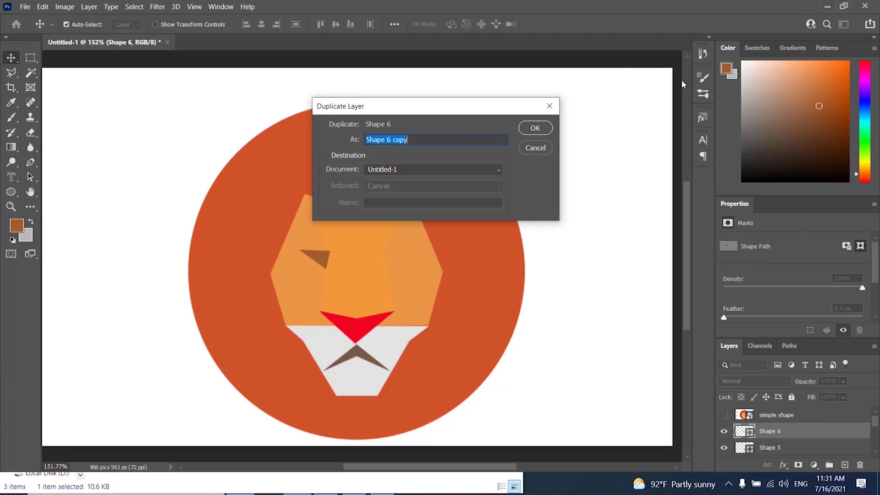
pyautogui.click(546, 128)
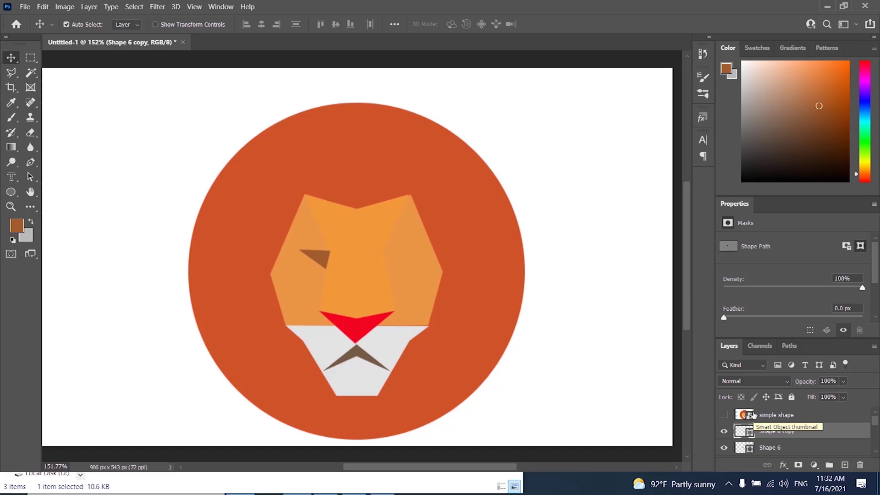
pyautogui.hotkey('ctrl', 'z')
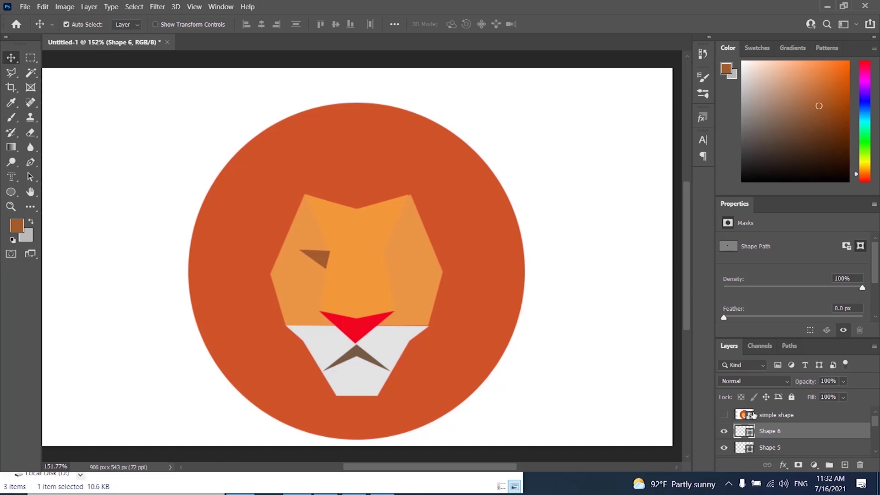
# - Duplicate the eye, flip it at width -100%, and place it symmetrically right of the nose
pyautogui.hotkey('ctrl', 'j')
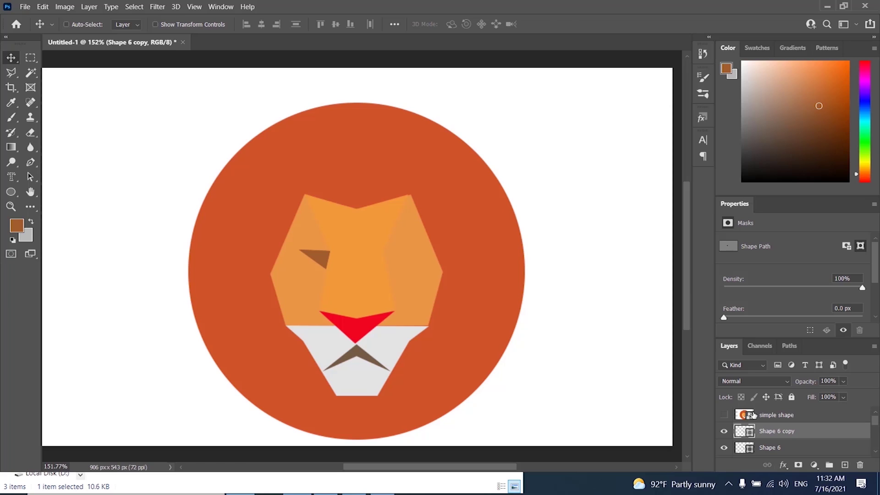
pyautogui.hotkey('ctrl', 't')
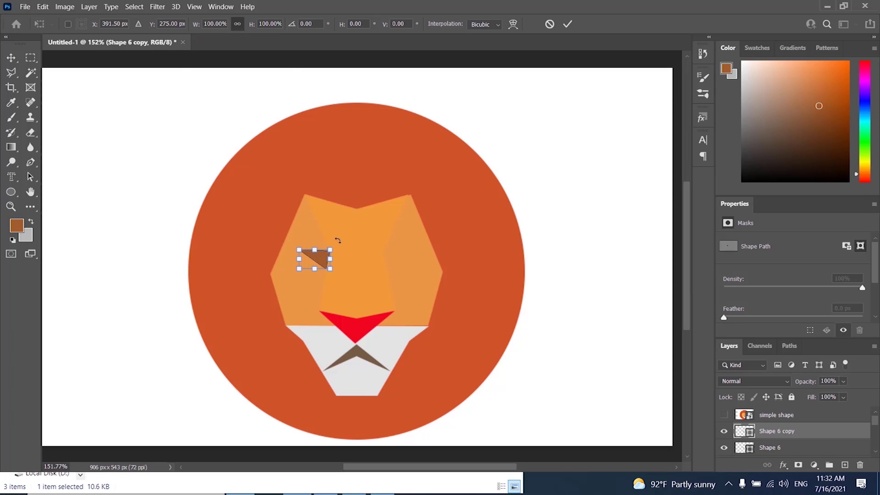
pyautogui.moveTo(323, 261); pyautogui.dragTo(365, 261)
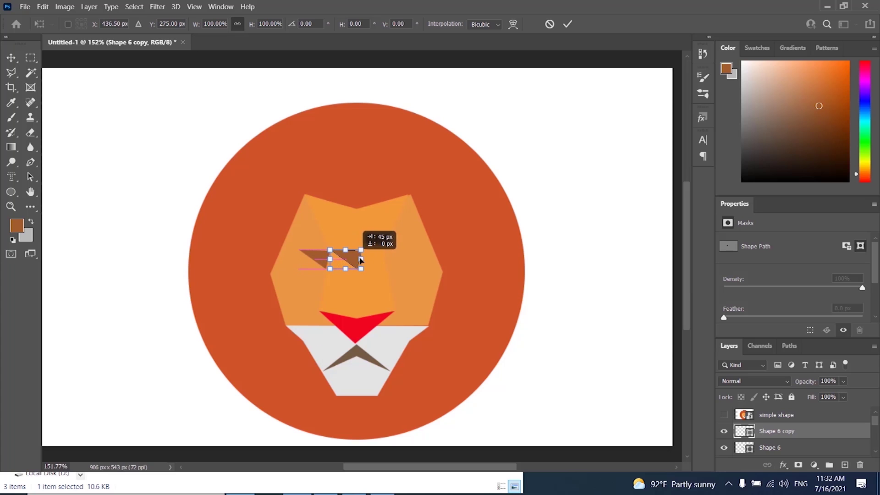
pyautogui.click(204, 23)
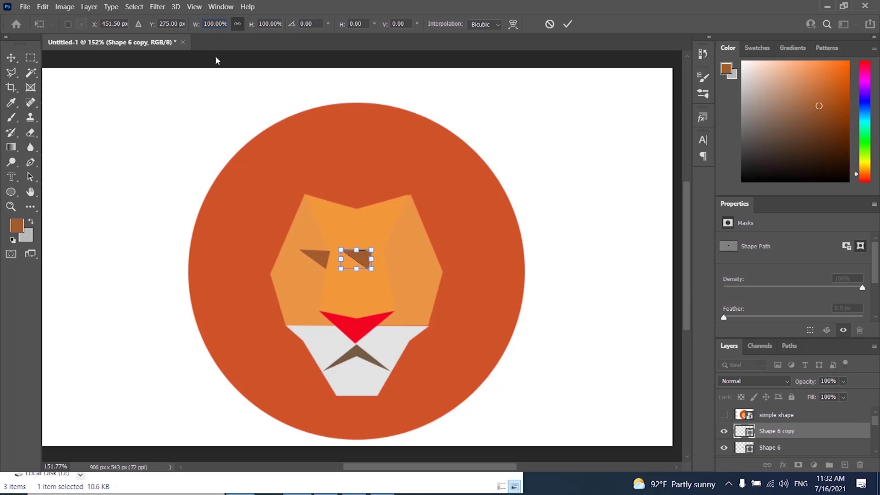
pyautogui.write('-100')
pyautogui.press('Return')
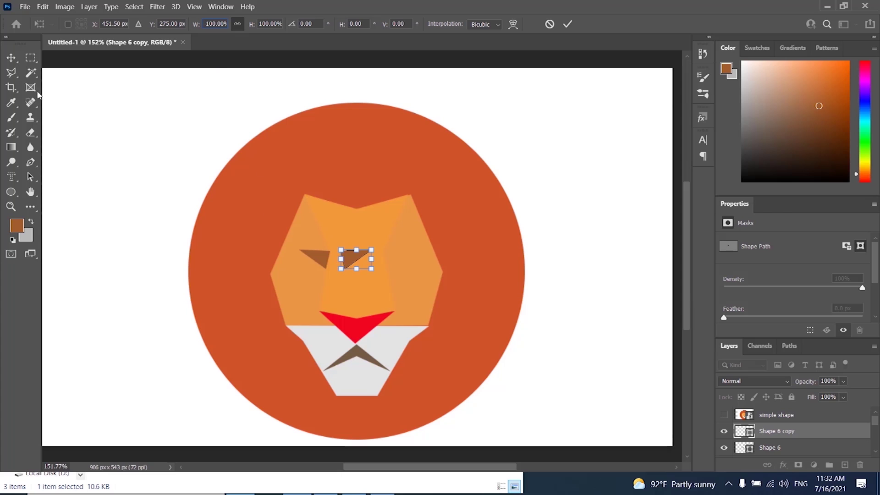
pyautogui.click(12, 57)
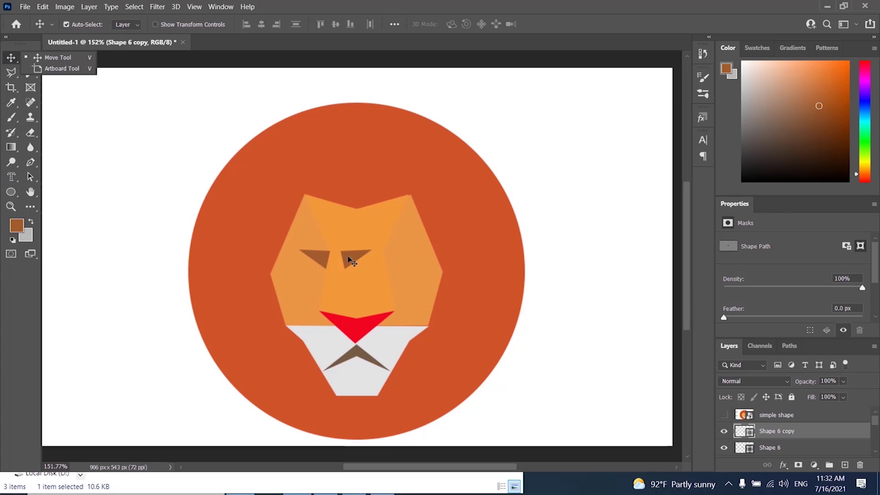
pyautogui.moveTo(349, 256); pyautogui.dragTo(393, 260)
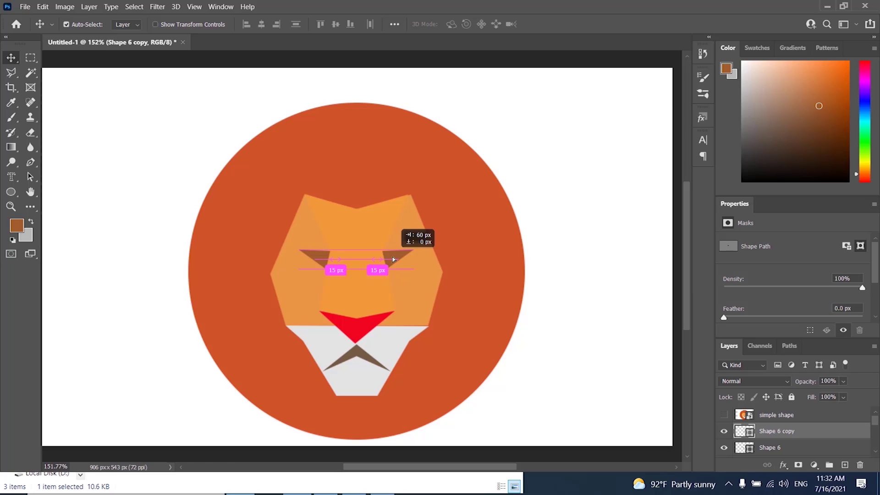
pyautogui.moveTo(393, 260); pyautogui.dragTo(394, 260)
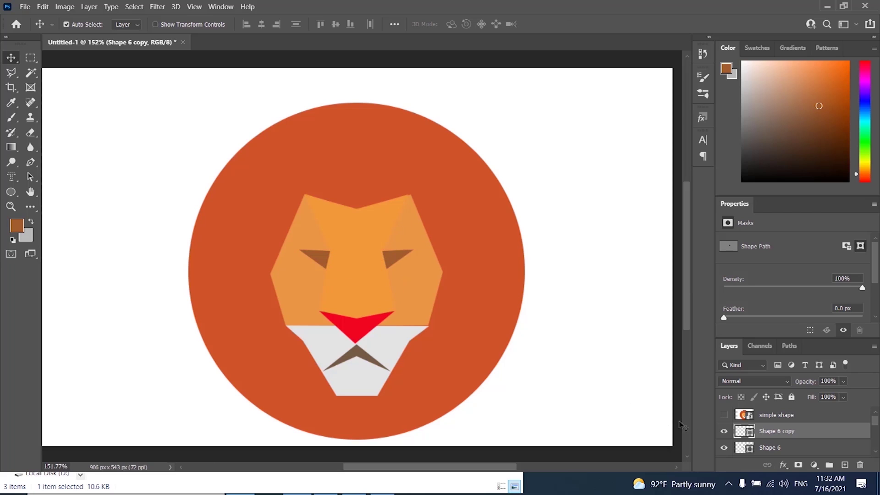
pyautogui.click(724, 415)
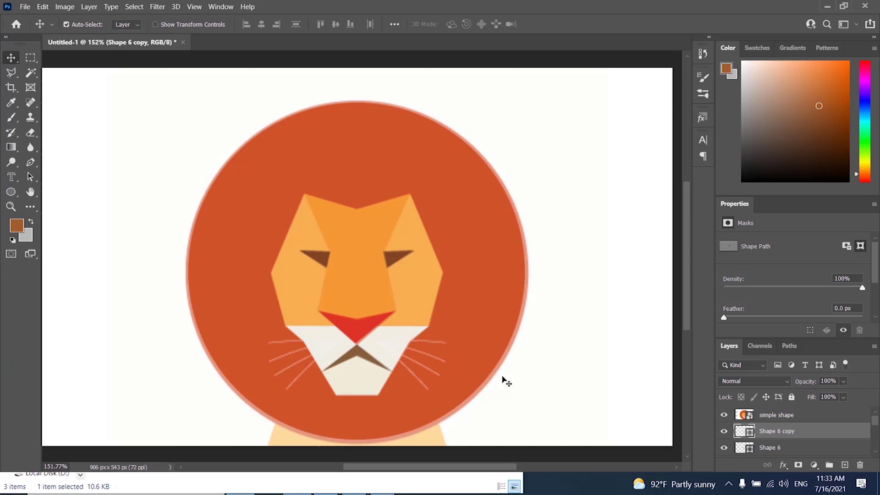
# - Draw a curved whisker from the nose tip toward the lower left cheek
pyautogui.click(30, 162)
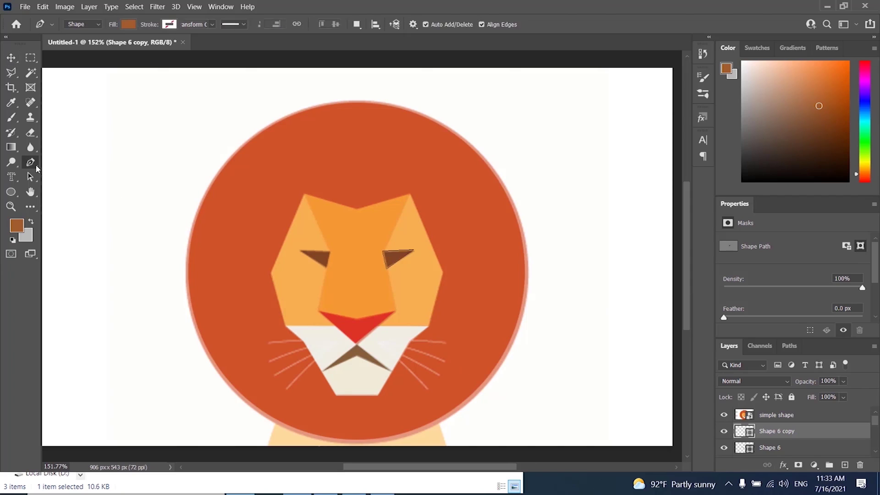
pyautogui.click(350, 341)
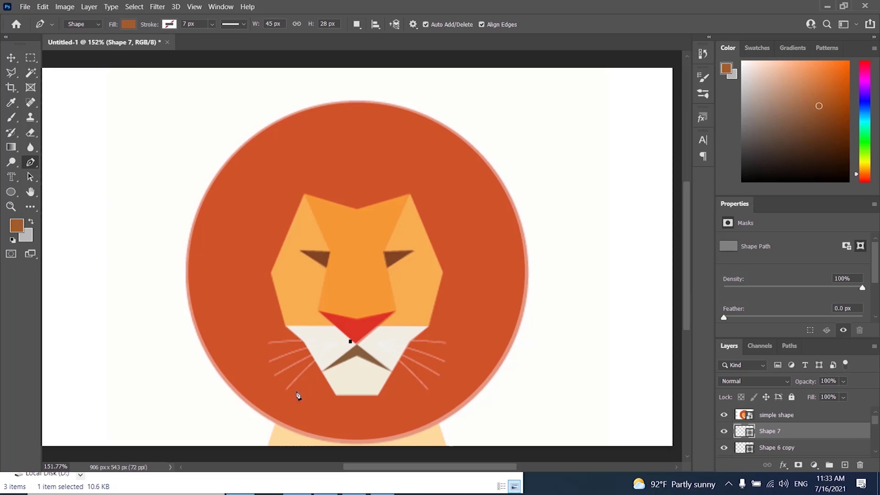
pyautogui.moveTo(286, 389)
pyautogui.mouseDown()
pyautogui.moveTo(244, 429)
pyautogui.moveTo(247, 437)
pyautogui.mouseUp()
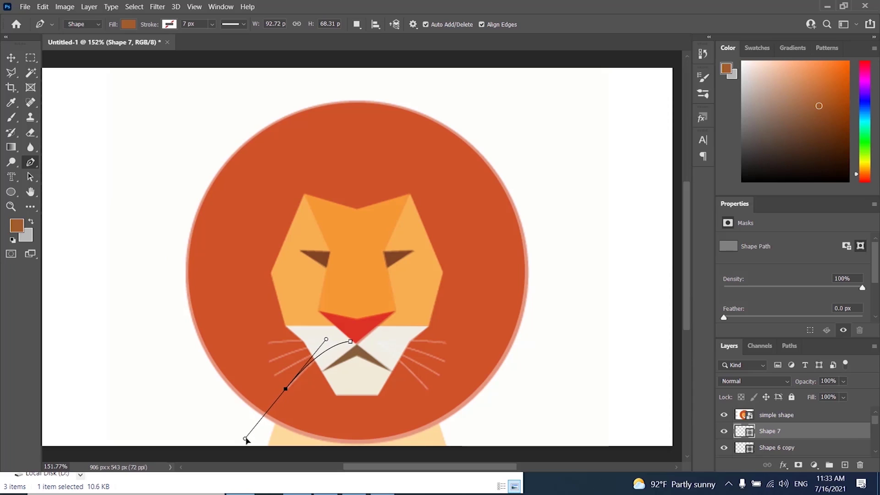
pyautogui.moveTo(248, 437); pyautogui.dragTo(247, 434)
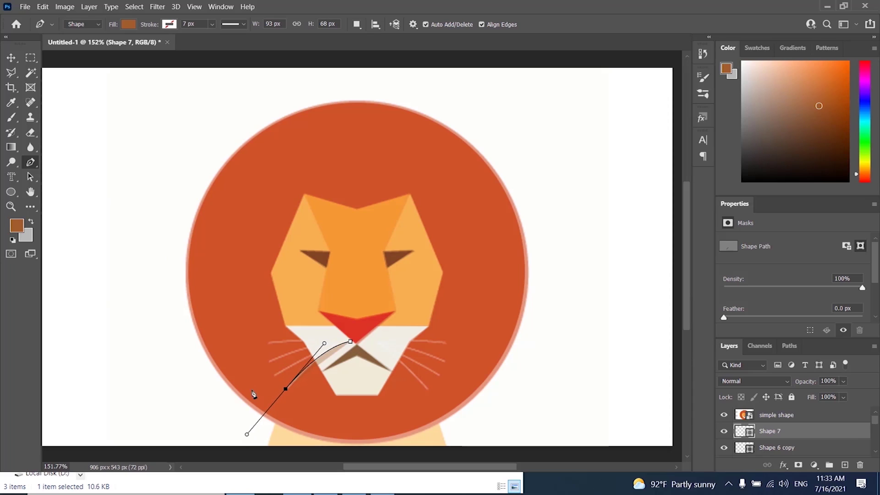
# - Give the whiskers no fill and a white stroke of about 3 px, adding another whisker
pyautogui.click(130, 25)
pyautogui.press('Escape')
pyautogui.click(130, 26)
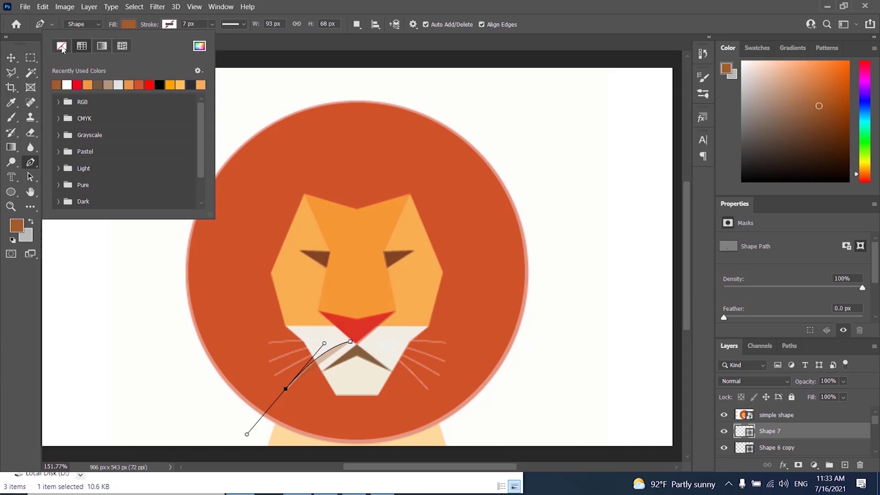
pyautogui.click(61, 46)
pyautogui.click(170, 24)
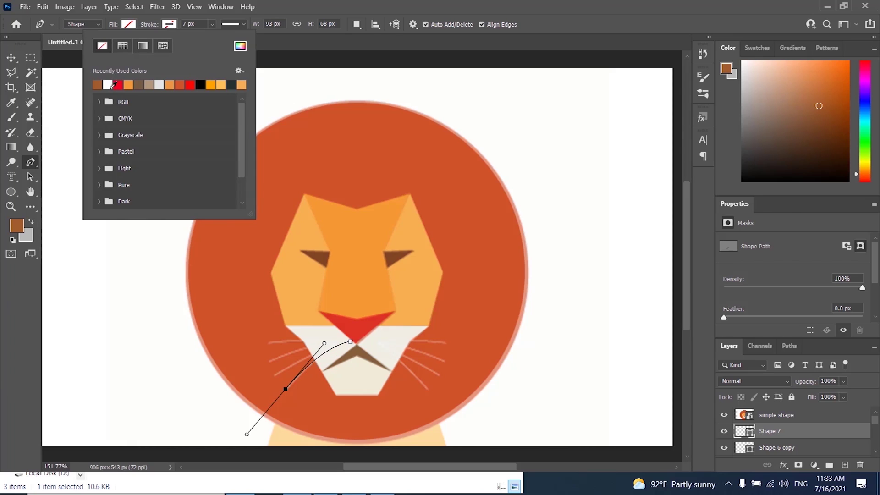
pyautogui.click(246, 47)
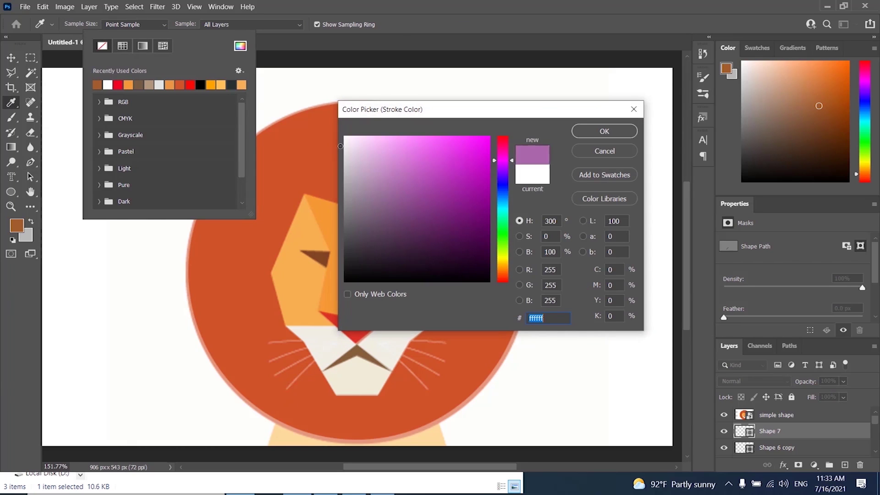
pyautogui.click(596, 131)
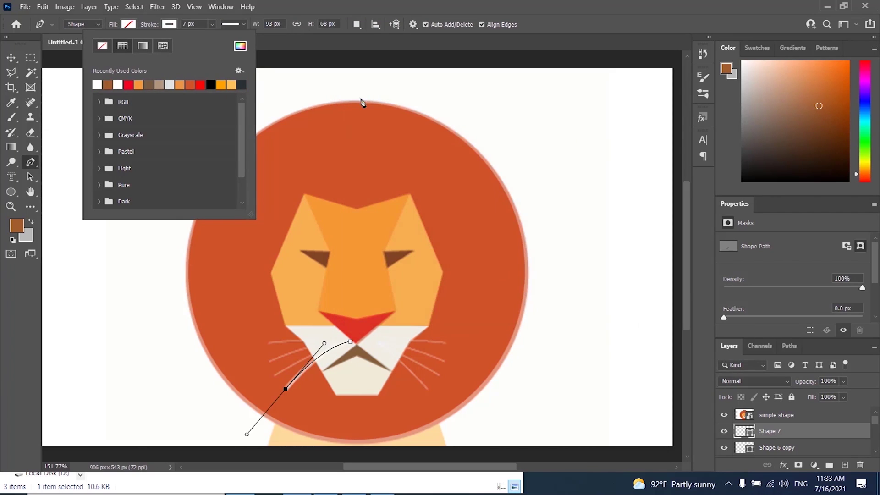
pyautogui.click(211, 24)
pyautogui.moveTo(219, 39); pyautogui.dragTo(217, 39)
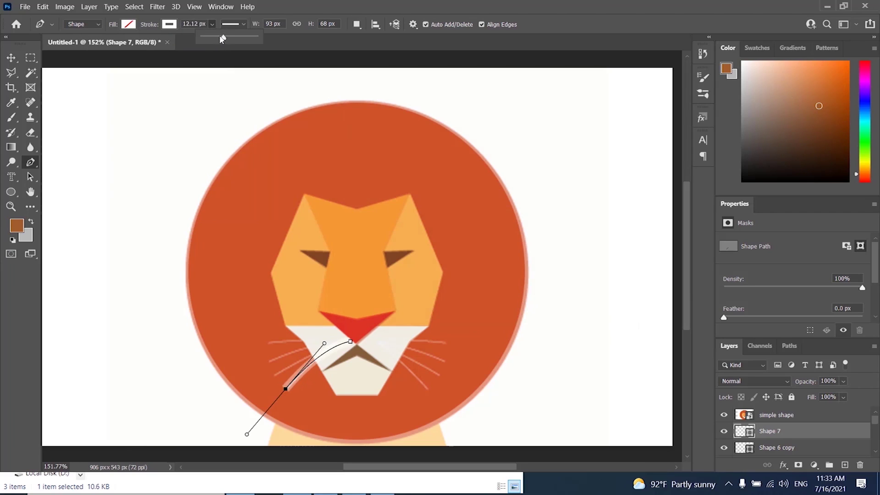
pyautogui.click(243, 24)
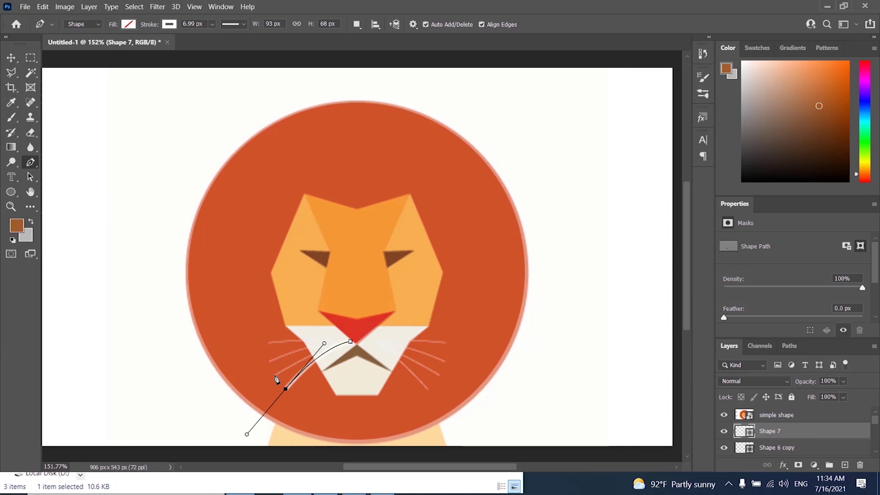
pyautogui.press('Escape')
pyautogui.click(268, 360)
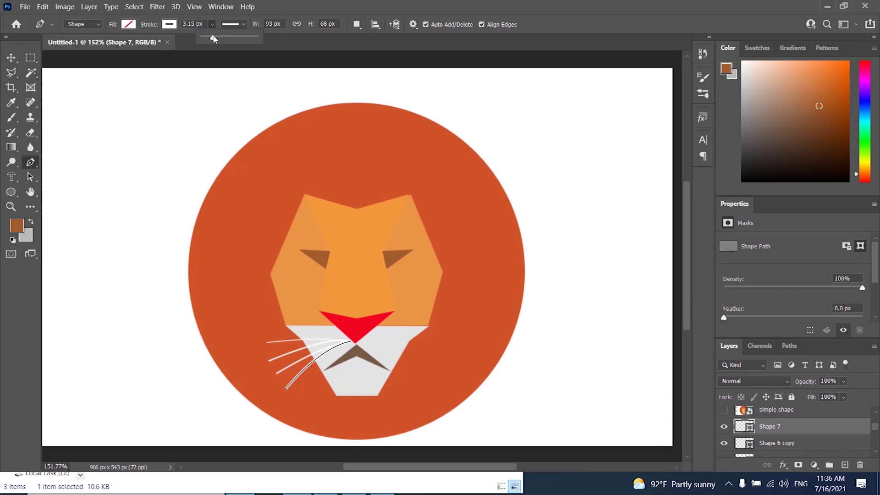
pyautogui.click(11, 57)
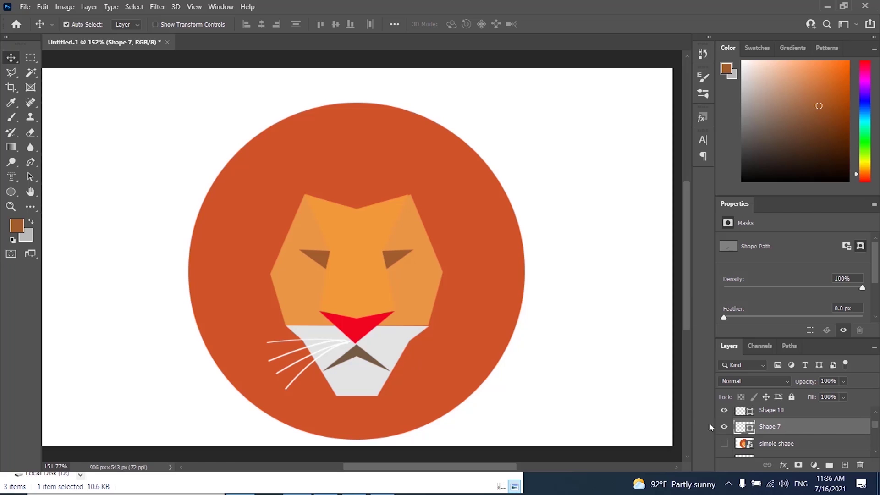
pyautogui.scroll(2, 767, 426)
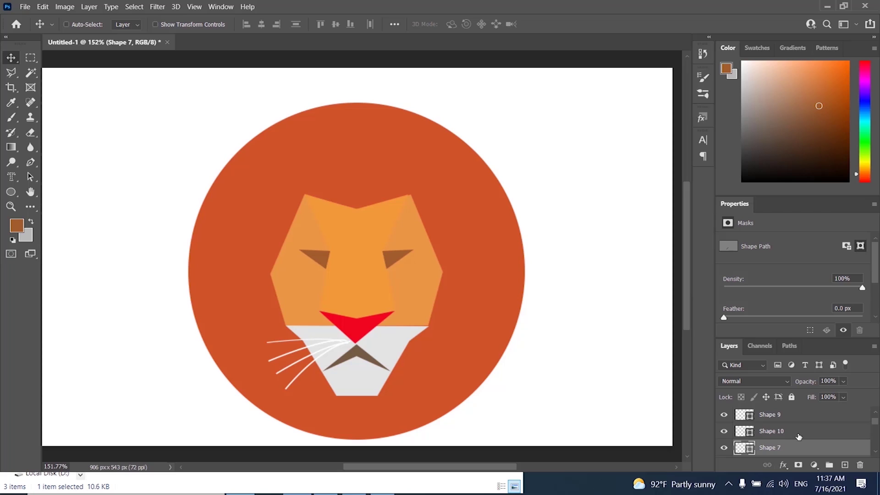
pyautogui.keyDown('shift'); pyautogui.click(799, 436); pyautogui.keyUp('shift')
pyautogui.keyDown('shift'); pyautogui.click(800, 420); pyautogui.keyUp('shift')
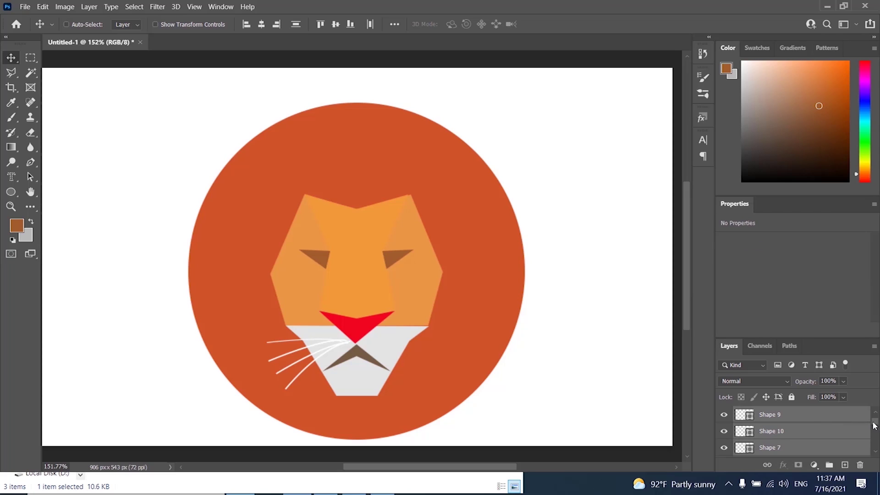
pyautogui.scroll(1, 873, 425)
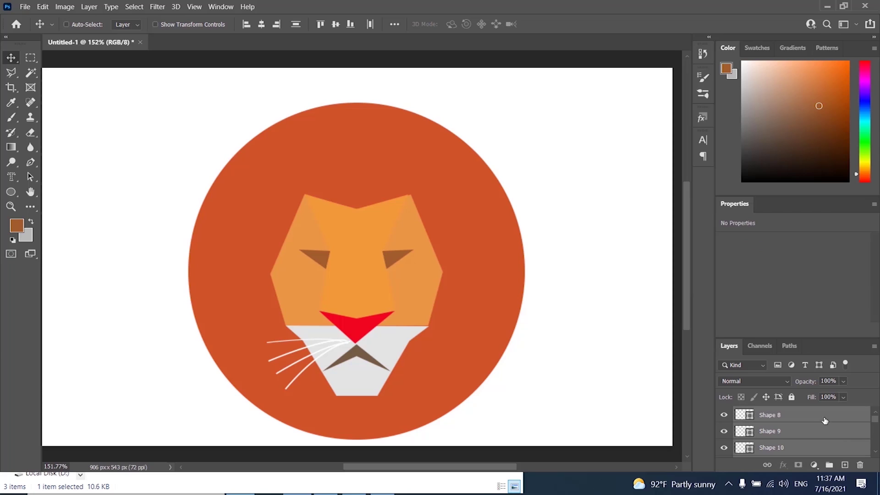
pyautogui.scroll(-1, 784, 442)
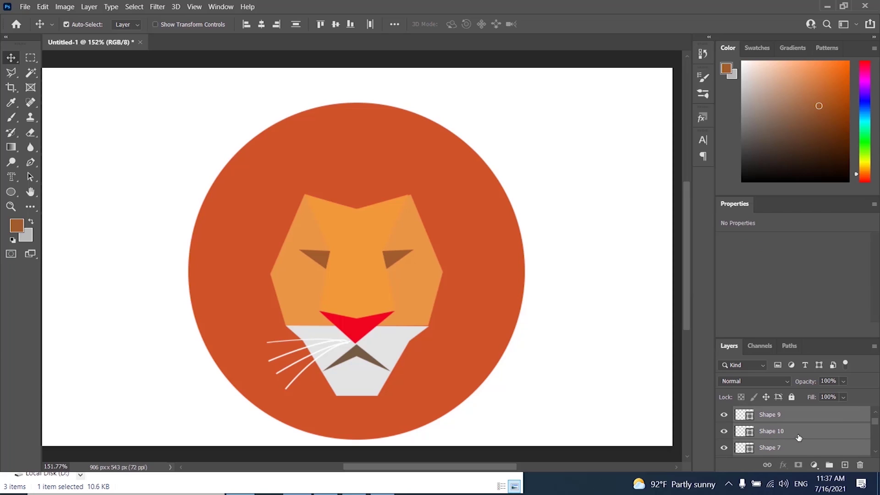
pyautogui.scroll(-1, 790, 435)
pyautogui.scroll(1, 790, 434)
# - Group the selected whisker layers as Group 1 and duplicate it as Group 1 copy
pyautogui.rightClick(836, 417)
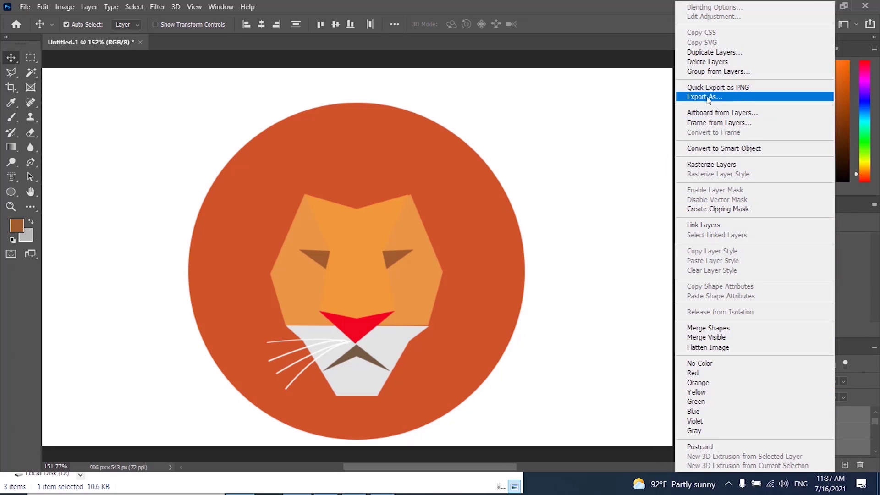
pyautogui.click(718, 71)
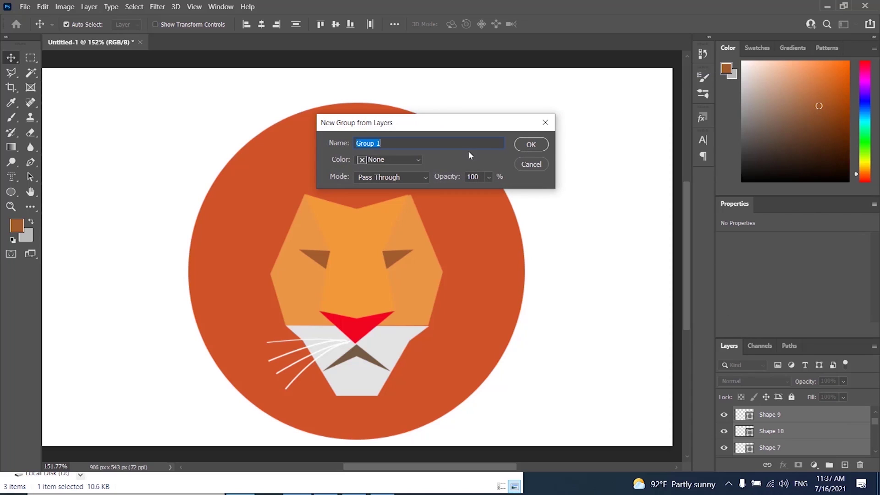
pyautogui.click(530, 145)
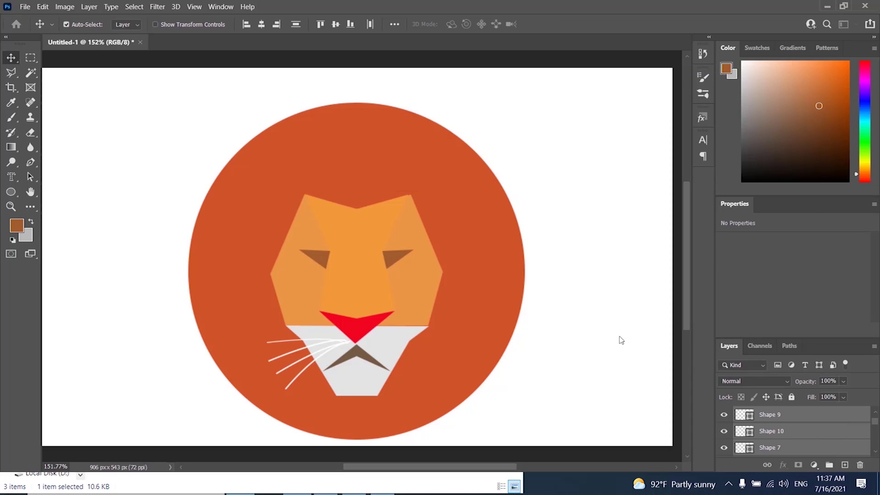
pyautogui.keyDown('alt'); pyautogui.click(482, 360); pyautogui.keyUp('alt')
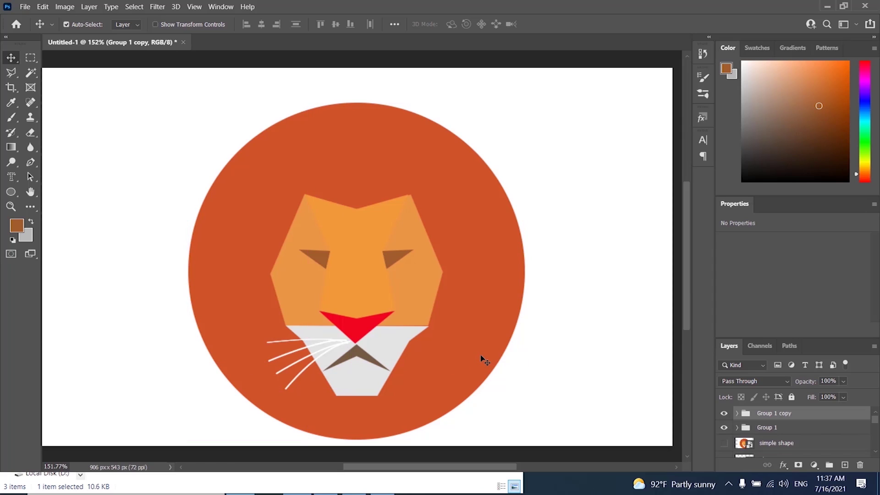
# - Flip the Group 1 copy at width -100% and move it to the muzzle's right side
pyautogui.hotkey('ctrl', 't')
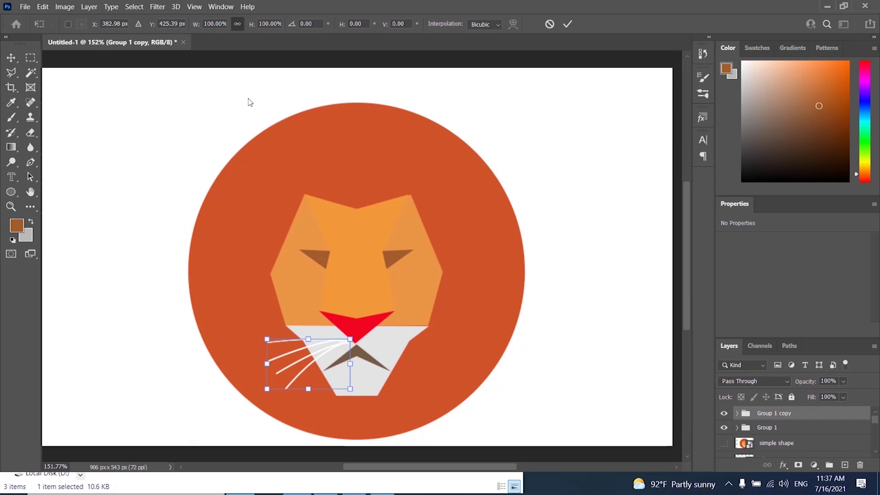
pyautogui.click(205, 25)
pyautogui.write('-')
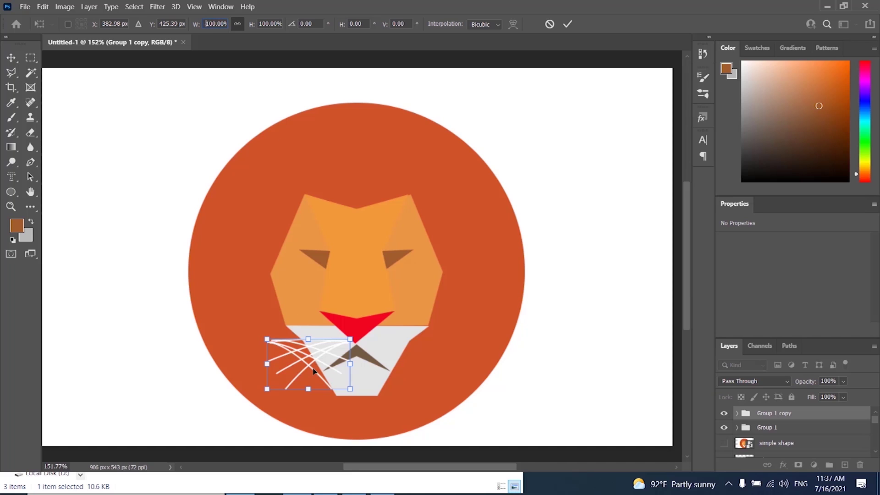
pyautogui.moveTo(313, 371); pyautogui.dragTo(398, 368)
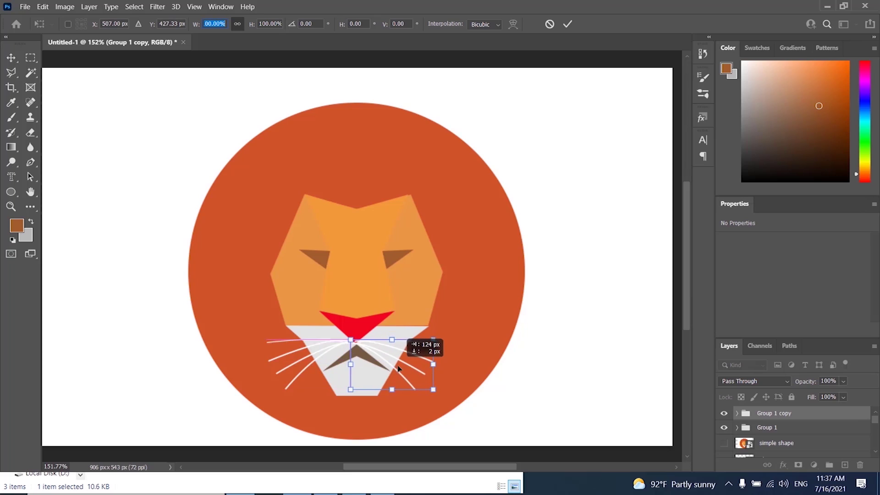
pyautogui.moveTo(397, 368); pyautogui.dragTo(404, 369)
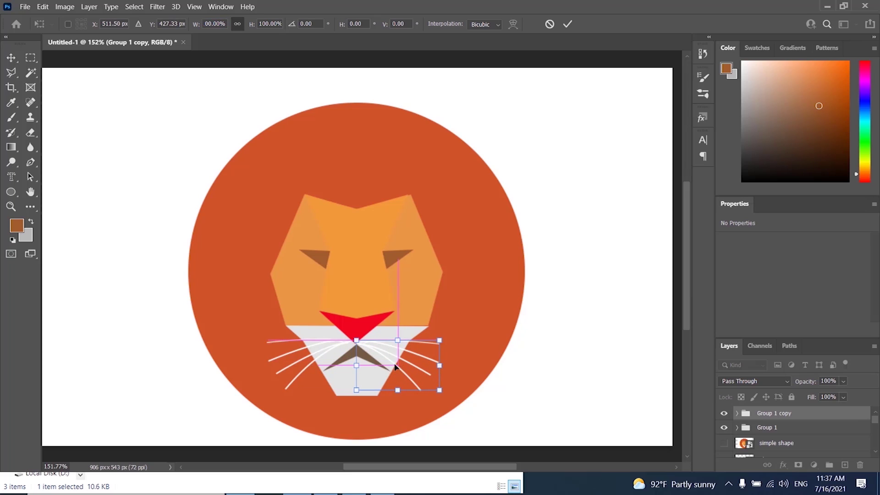
pyautogui.click(17, 59)
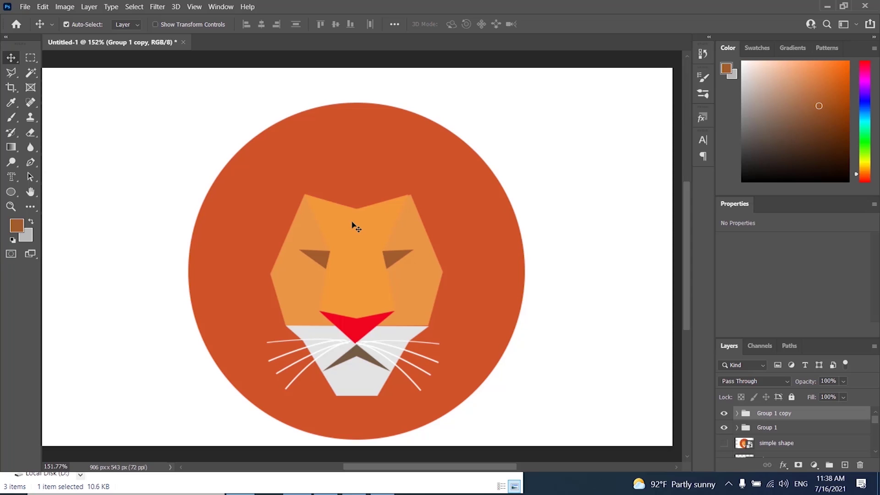
pyautogui.click(26, 7)
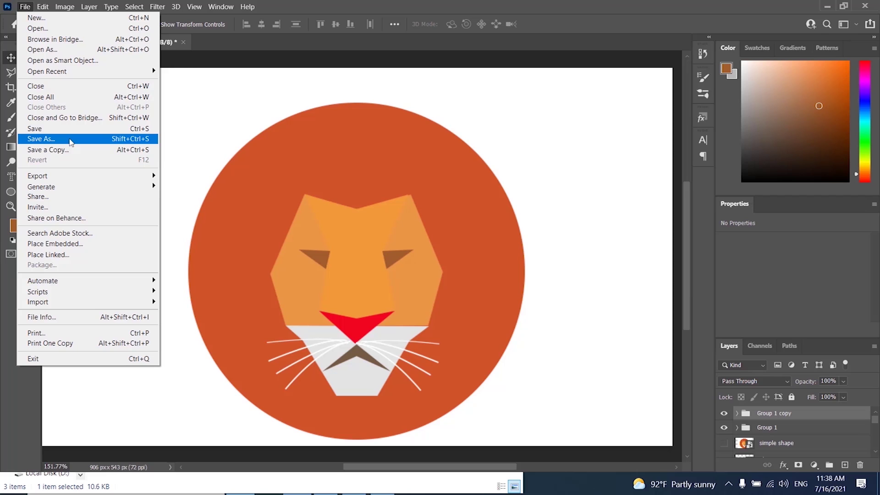
# - Save the document to the Desktop under the name شیر
pyautogui.click(71, 139)
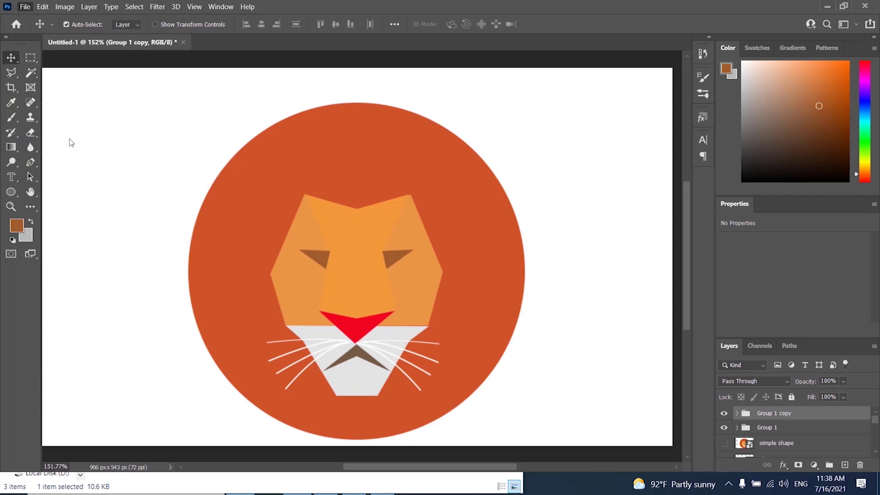
pyautogui.click(51, 98)
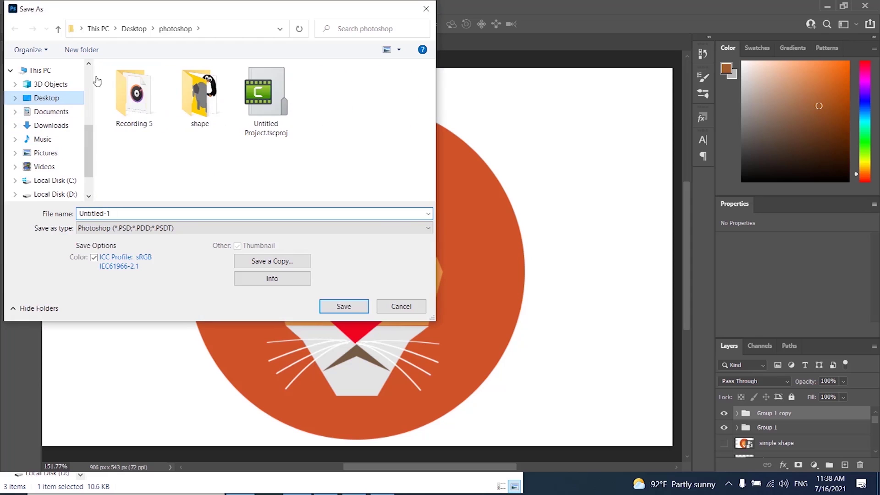
pyautogui.moveTo(191, 18)
pyautogui.mouseDown()
pyautogui.moveTo(448, 56)
pyautogui.moveTo(618, 67)
pyautogui.mouseUp()
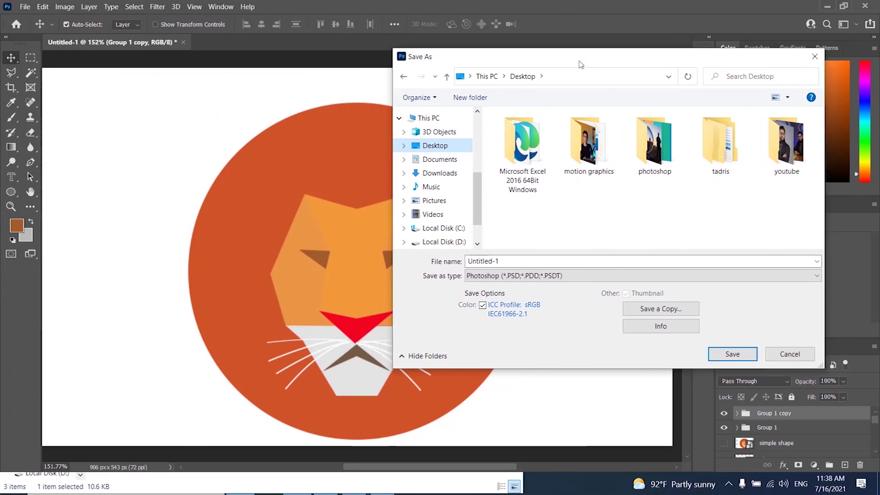
pyautogui.doubleClick(517, 259)
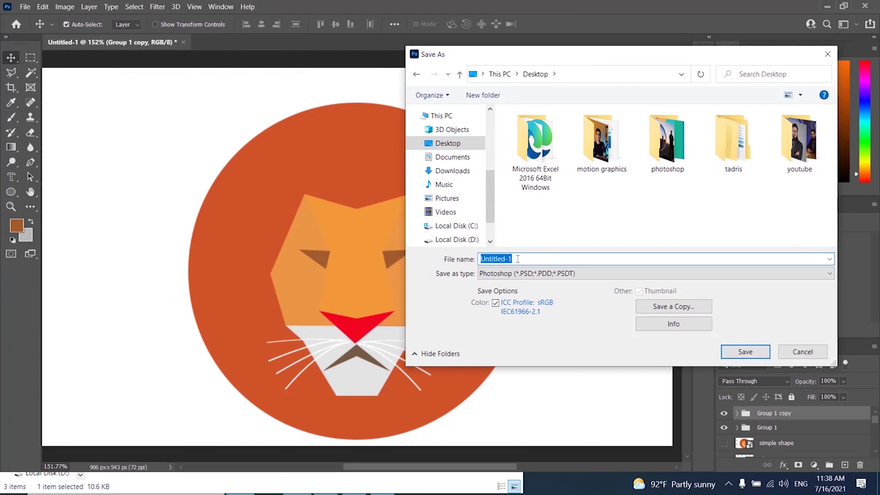
pyautogui.hotkey('alt', 'shift')
pyautogui.write('شیر')
# - Keep the Photoshop PSD format and confirm the save
pyautogui.click(570, 274)
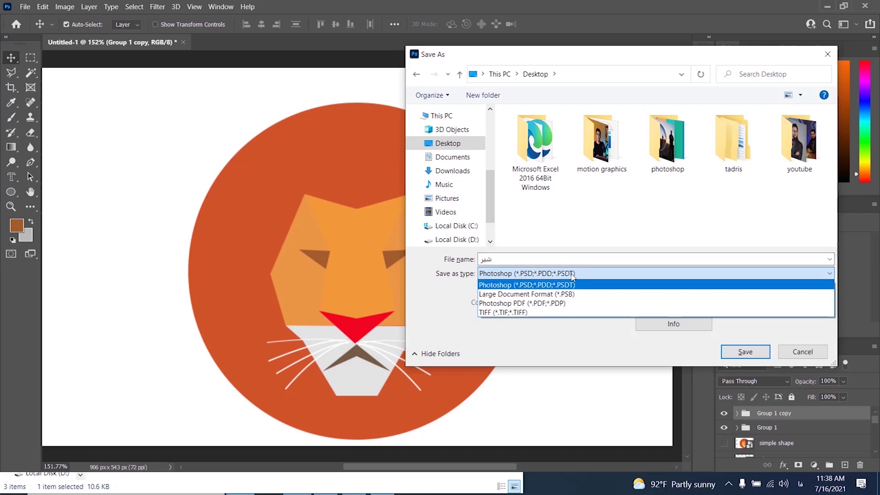
pyautogui.click(572, 274)
pyautogui.click(571, 274)
pyautogui.click(571, 275)
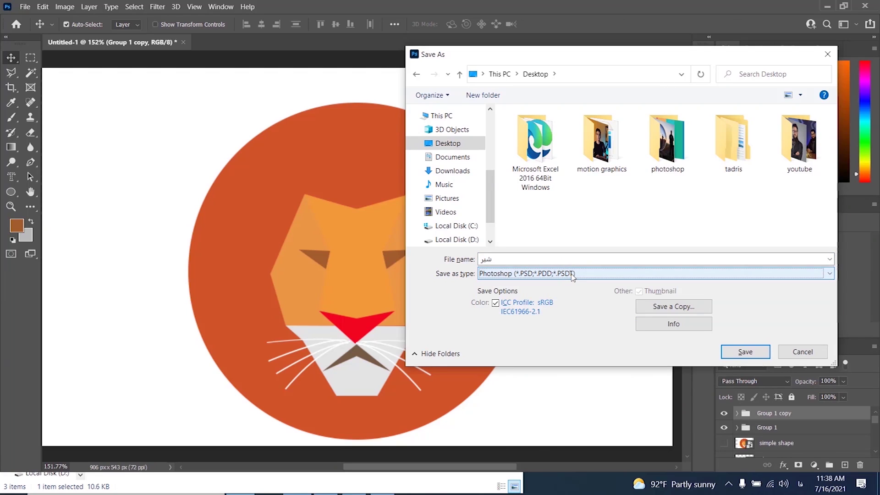
pyautogui.click(570, 277)
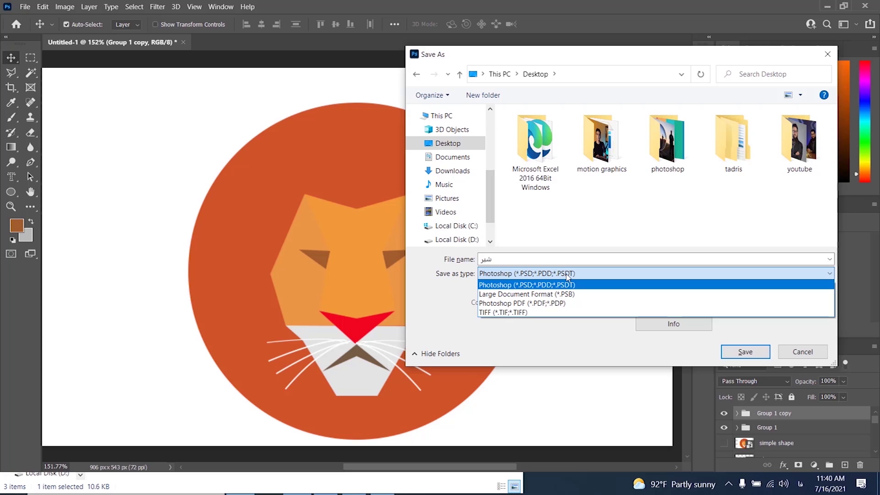
pyautogui.click(567, 275)
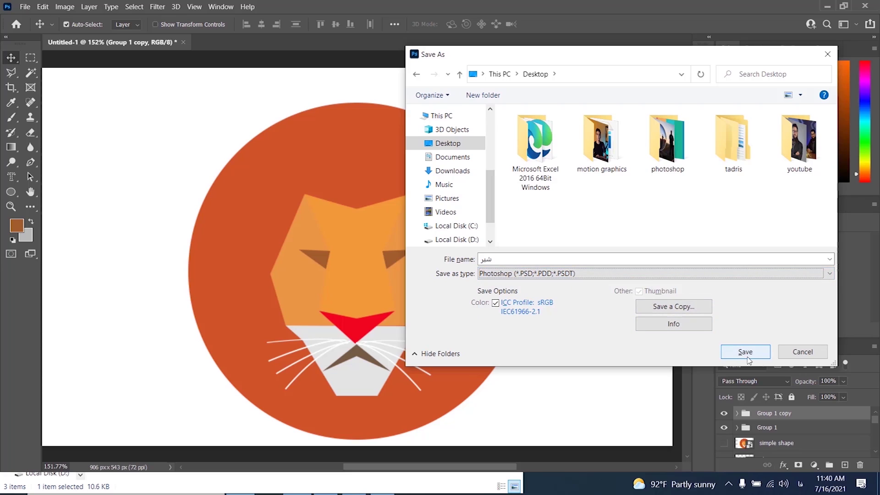
pyautogui.click(747, 357)
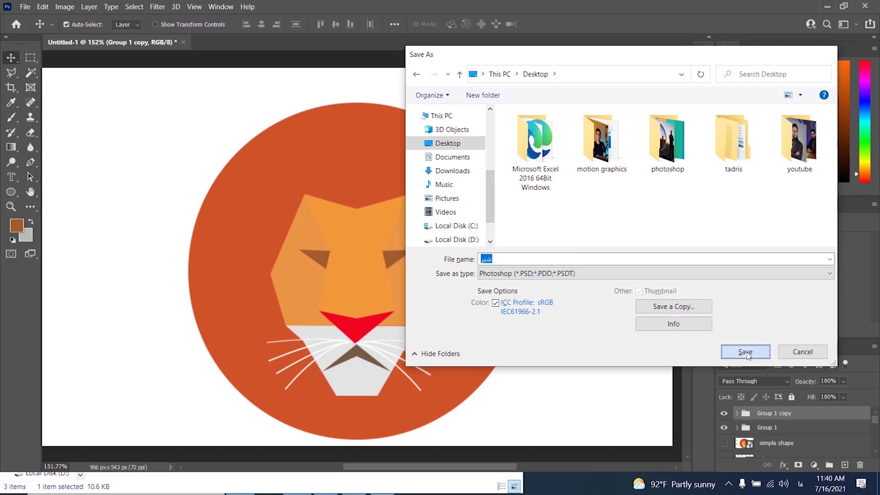
pyautogui.click(577, 131)
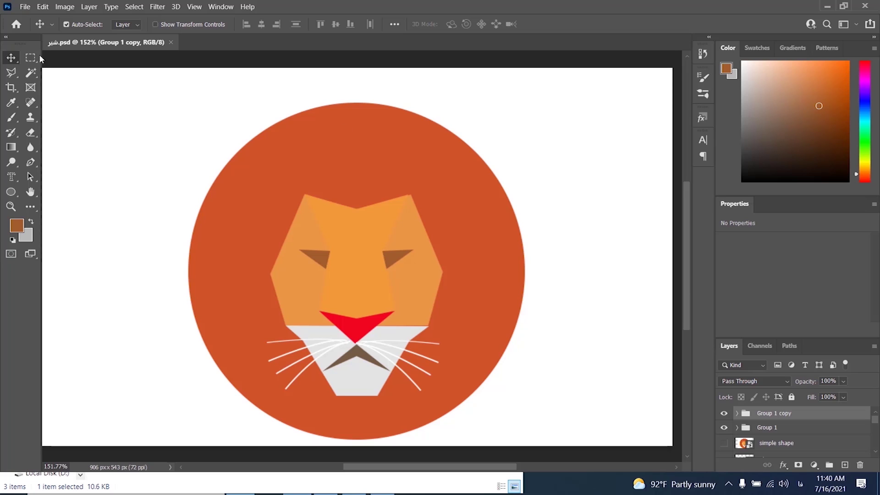
# - Export the icon as a 906 × 543 px, 100% quality JPG named شیر on the Desktop
pyautogui.click(26, 7)
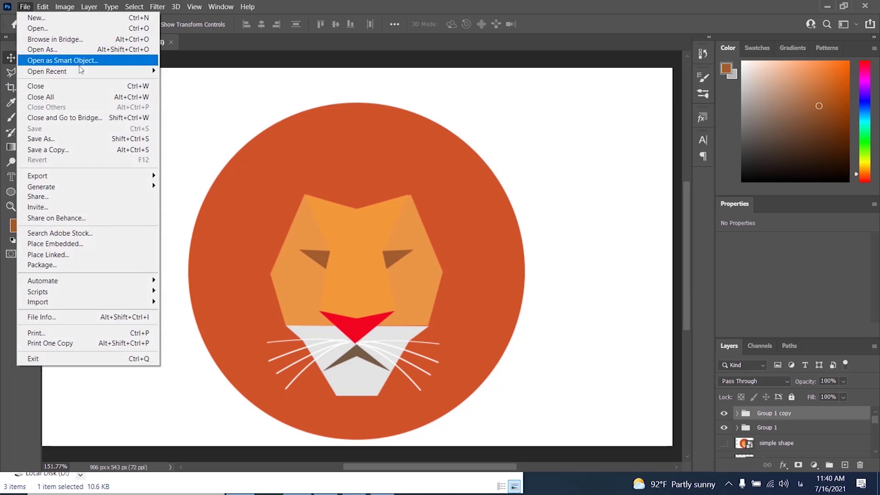
pyautogui.moveTo(37, 176)
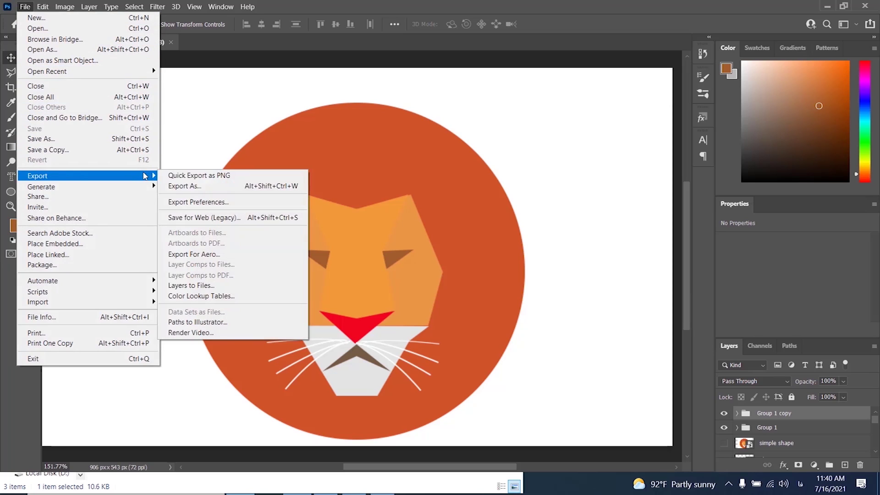
pyautogui.click(192, 186)
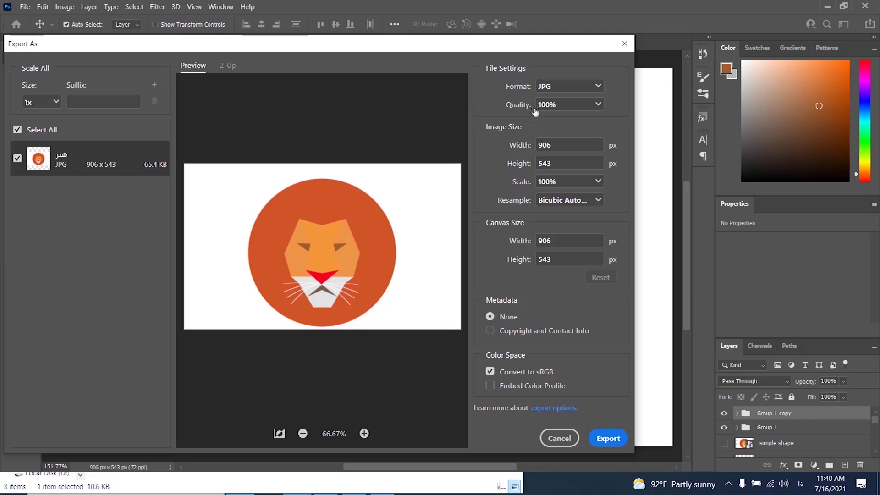
pyautogui.click(569, 85)
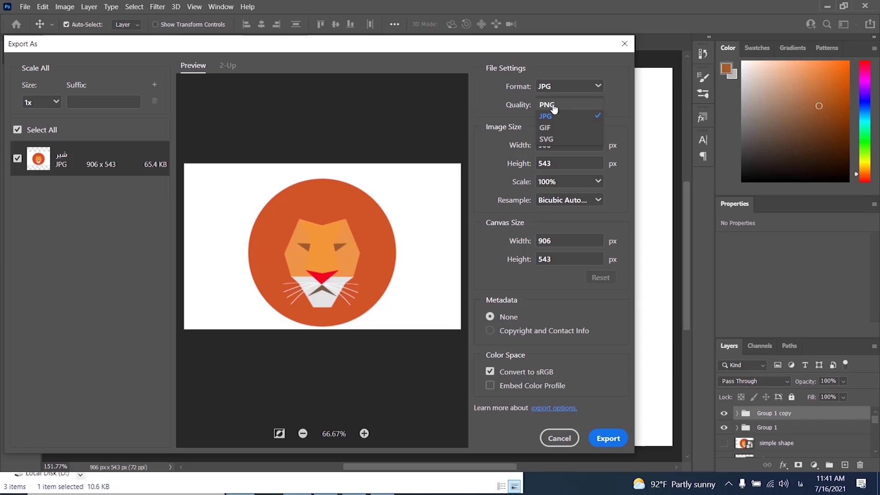
pyautogui.click(532, 91)
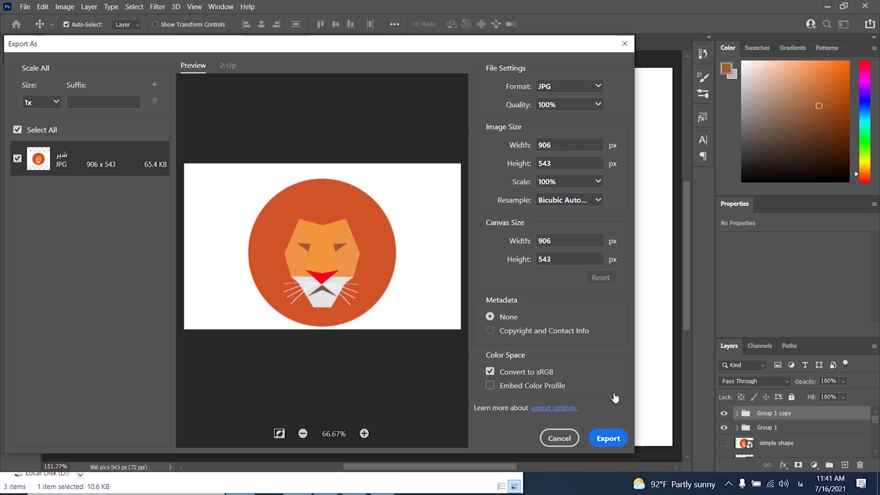
pyautogui.click(606, 438)
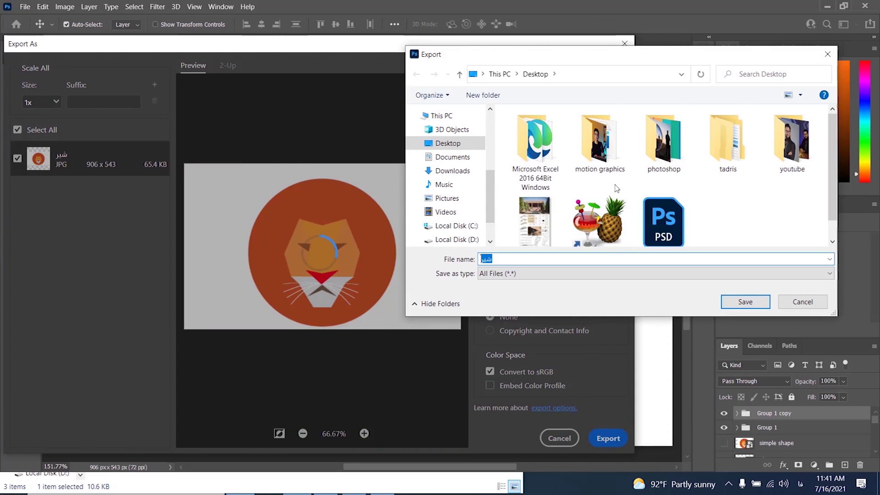
pyautogui.scroll(-1, 687, 213)
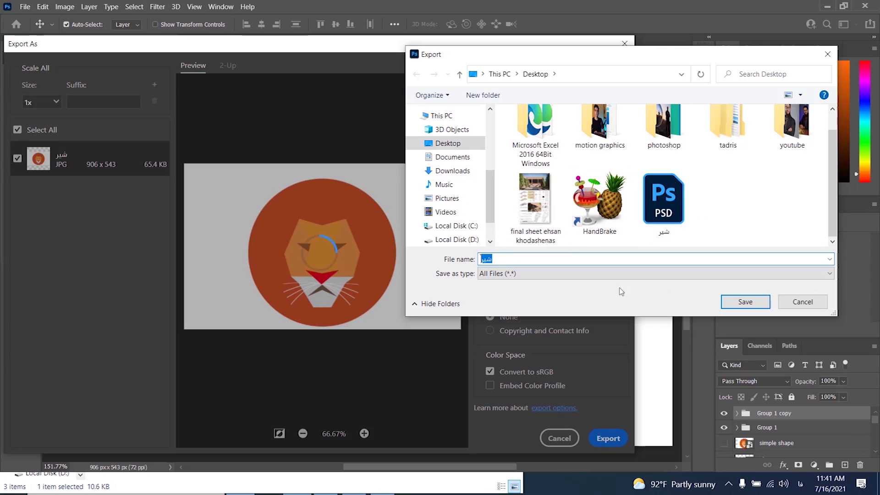
pyautogui.click(744, 302)
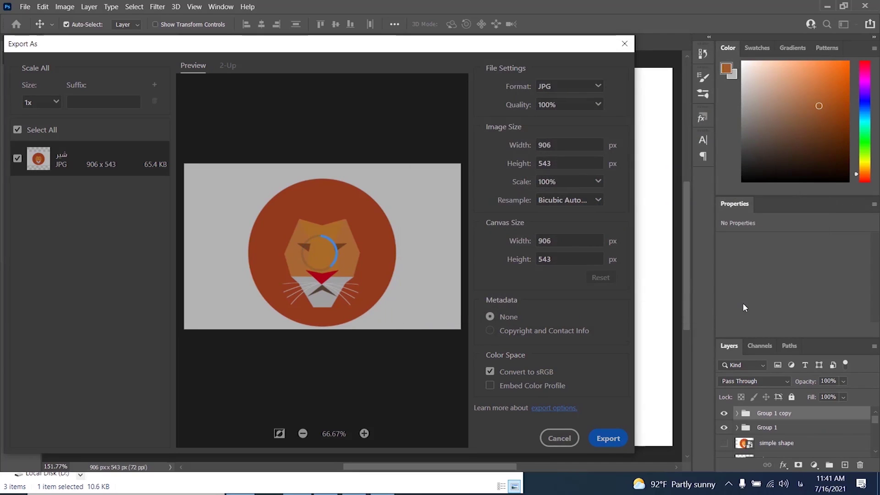